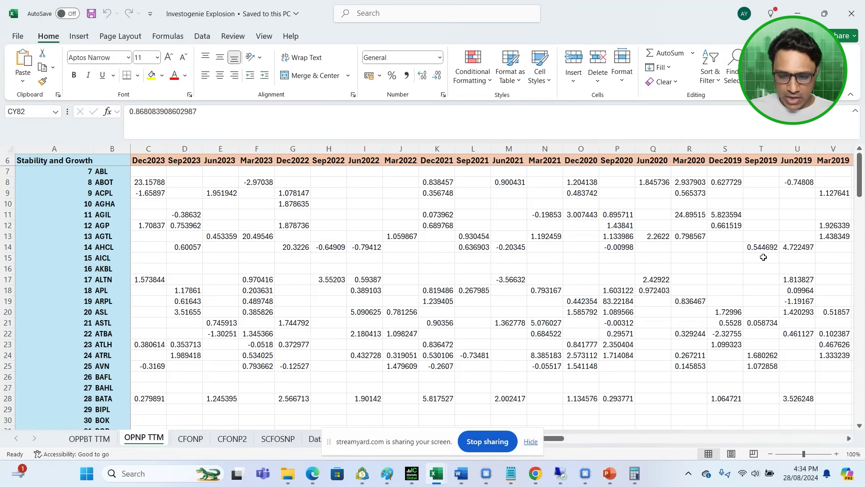
Step: Find PIOC's Jun2023 value in the second block of quarterly columns on the OPNP TTM sheet and select it
{"action": "left_click_drag", "start_coordinate": [561, 438], "coordinate": [688, 438]}
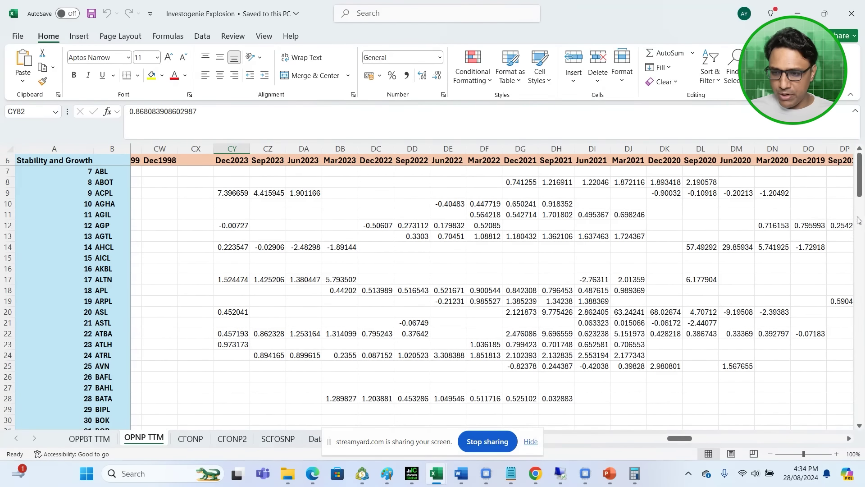
{"action": "left_click_drag", "start_coordinate": [859, 191], "coordinate": [863, 364]}
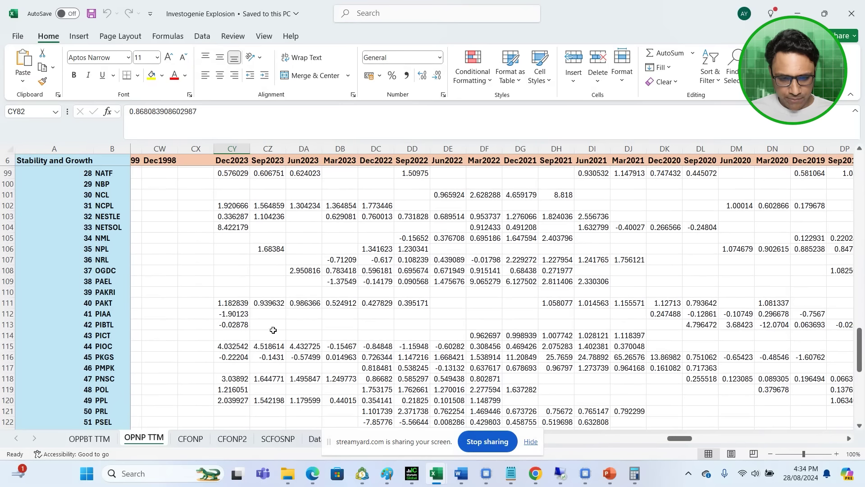
{"action": "left_click", "coordinate": [309, 347]}
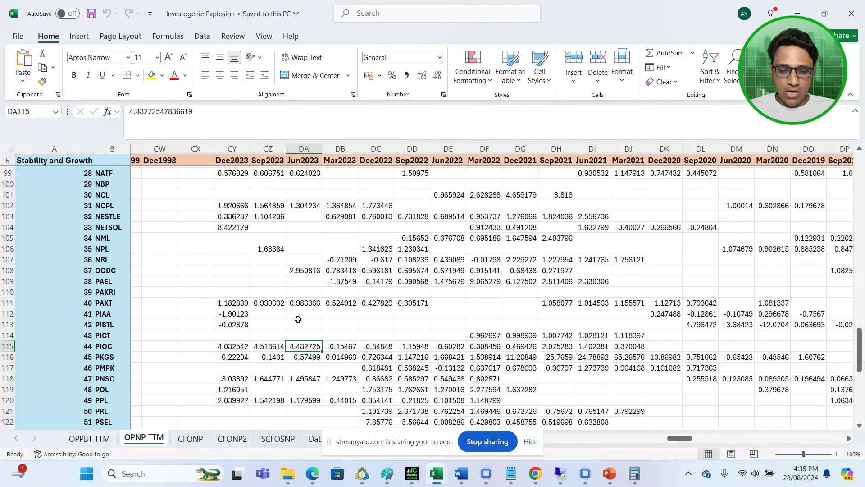
Step: Switch to the TradingView chart in Edge and replace the CSAP comparison on the KSE100 chart with PIOC
{"action": "left_click", "coordinate": [315, 473]}
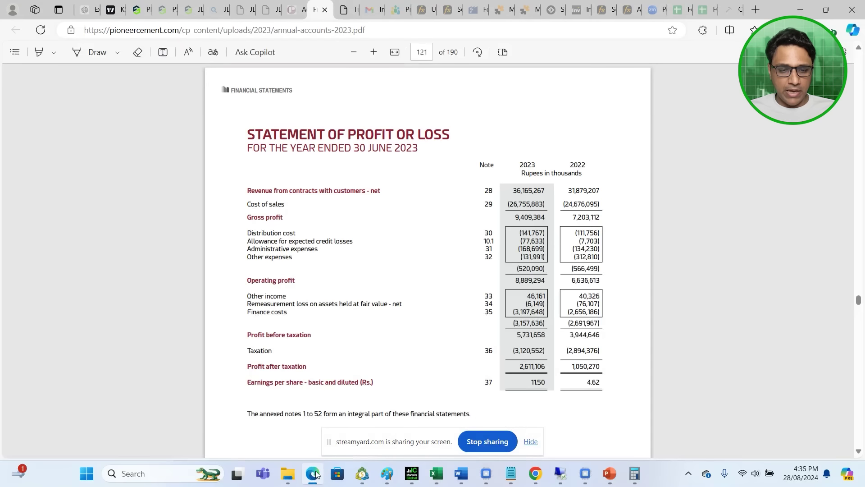
{"action": "left_click", "coordinate": [114, 6]}
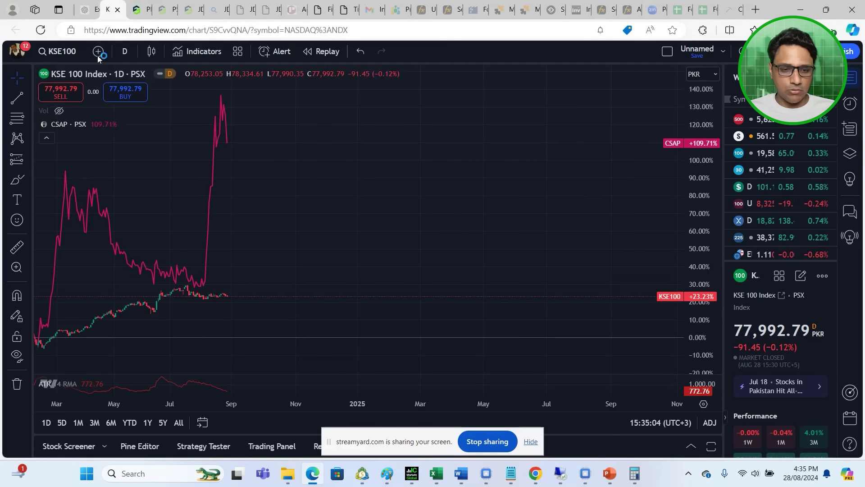
{"action": "mouse_move", "coordinate": [65, 127]}
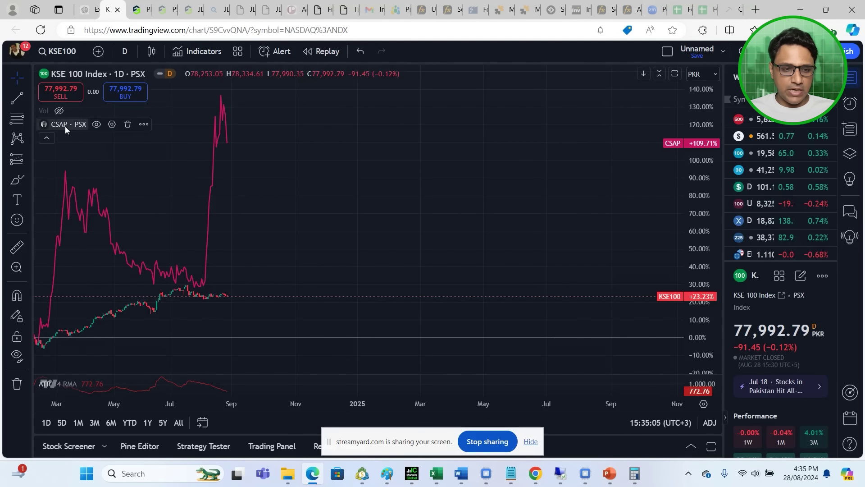
{"action": "left_click", "coordinate": [127, 125]}
{"action": "left_click", "coordinate": [98, 52]}
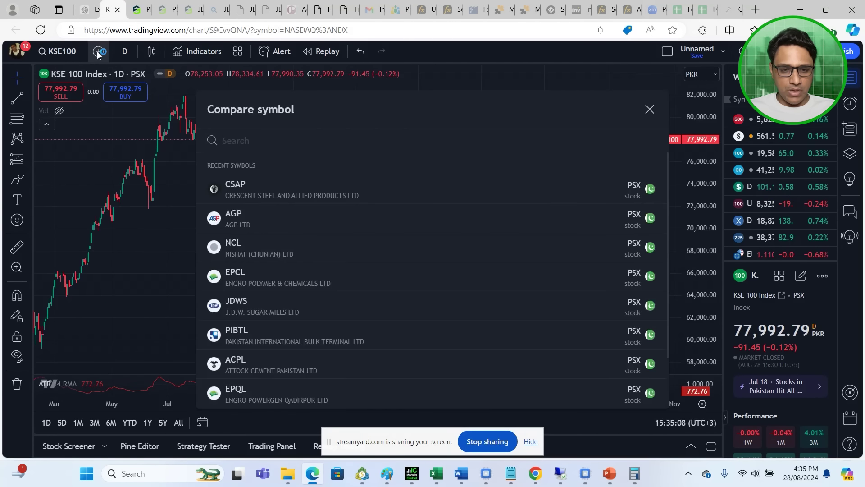
{"action": "type", "text": "PIOC"}
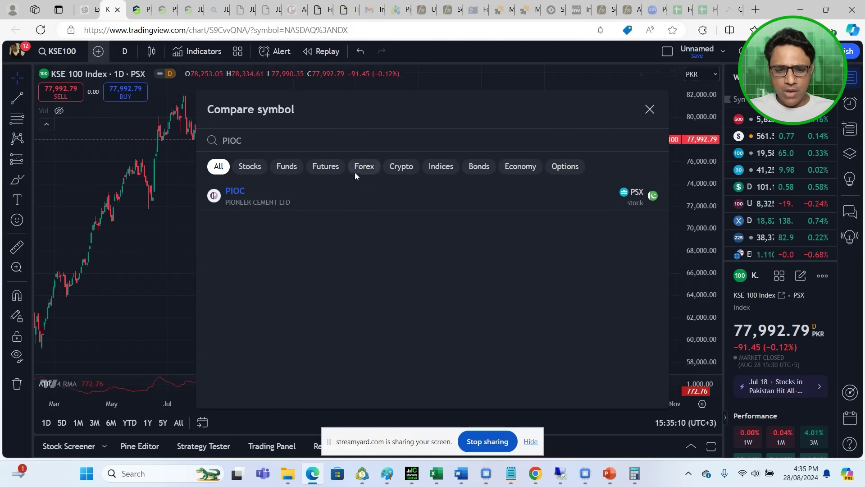
{"action": "left_click", "coordinate": [522, 197]}
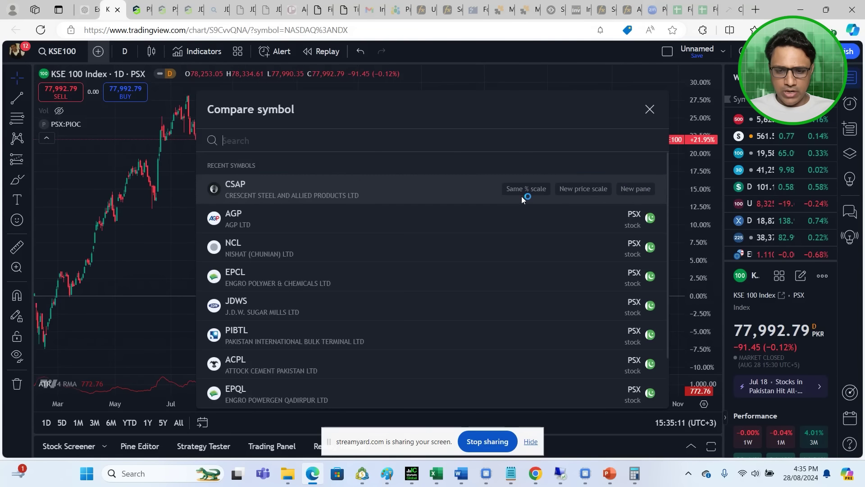
{"action": "left_click", "coordinate": [649, 109]}
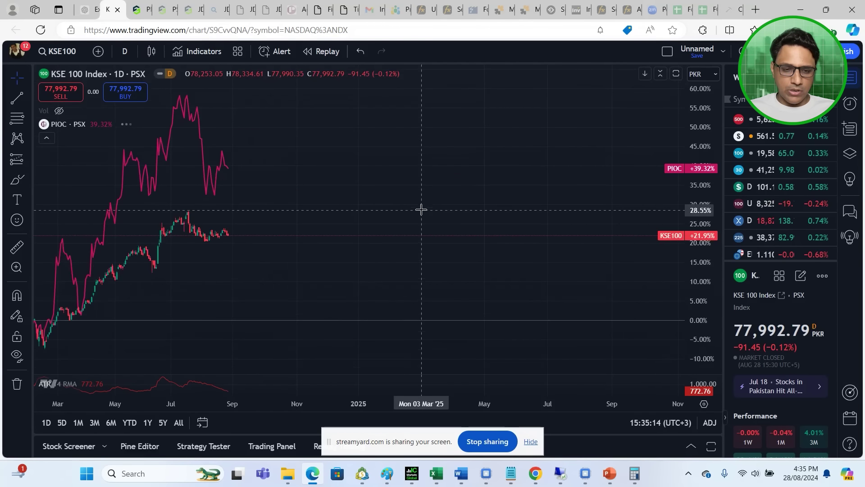
Step: Compare PIOC's performance with the KSE100 on the chart from different starting dates in 2023
{"action": "left_click_drag", "start_coordinate": [379, 257], "coordinate": [591, 248]}
{"action": "left_click_drag", "start_coordinate": [490, 251], "coordinate": [598, 241]}
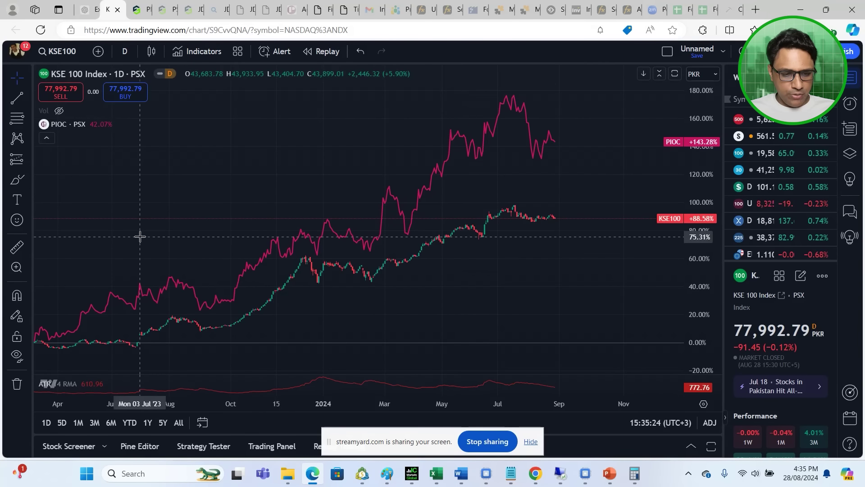
{"action": "left_click_drag", "start_coordinate": [129, 235], "coordinate": [81, 246]}
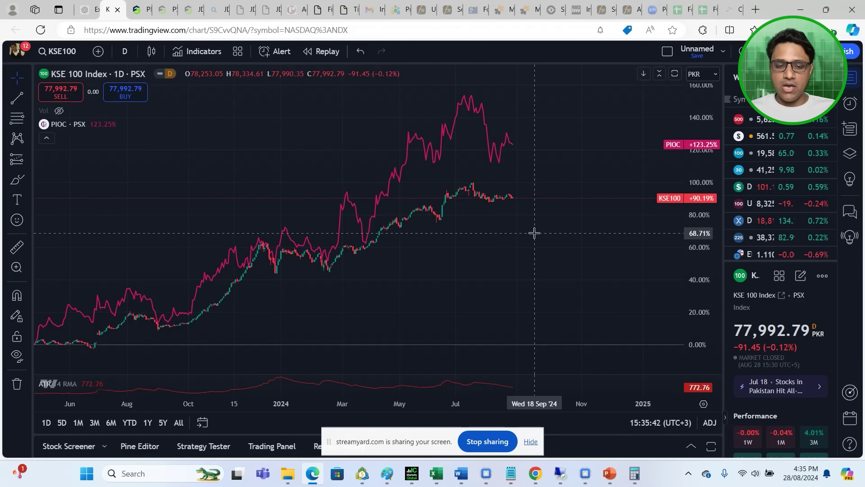
{"action": "left_click_drag", "start_coordinate": [475, 225], "coordinate": [417, 221]}
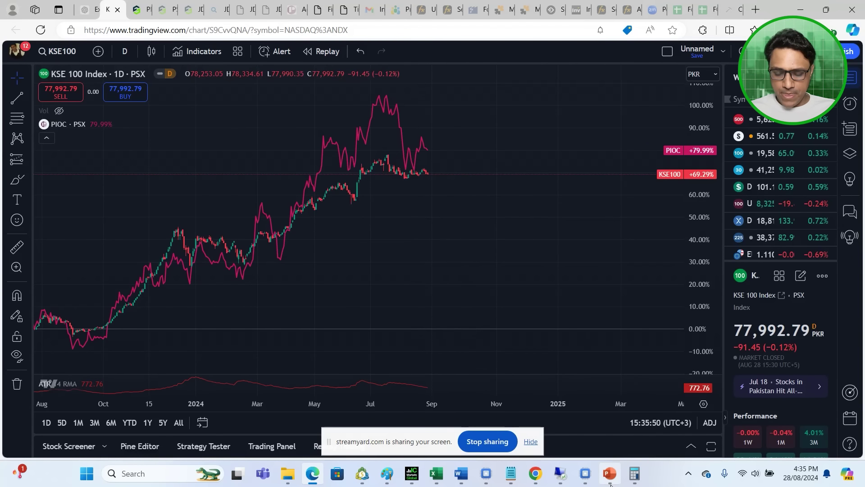
Step: Return to the Investogenie Explosion workbook in Excel and select JDWS's Dec2023 value in the second block of quarters
{"action": "mouse_move", "coordinate": [611, 483]}
{"action": "left_click", "coordinate": [435, 473]}
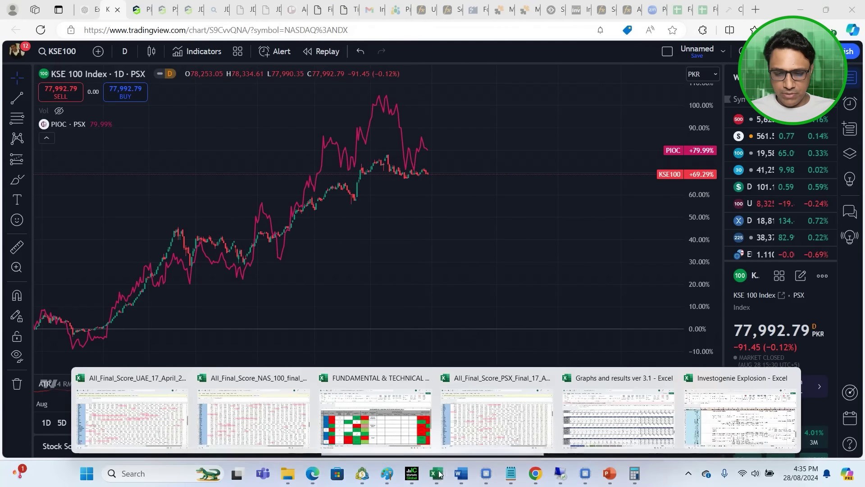
{"action": "left_click", "coordinate": [729, 422]}
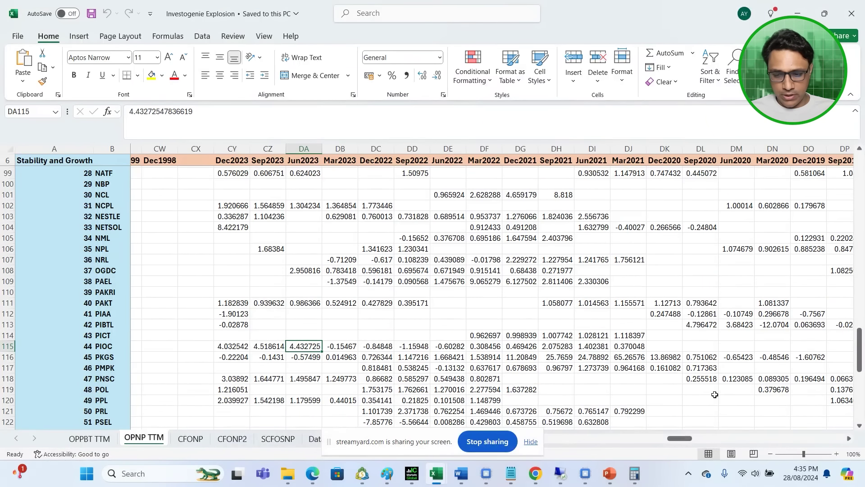
{"action": "left_click", "coordinate": [685, 438]}
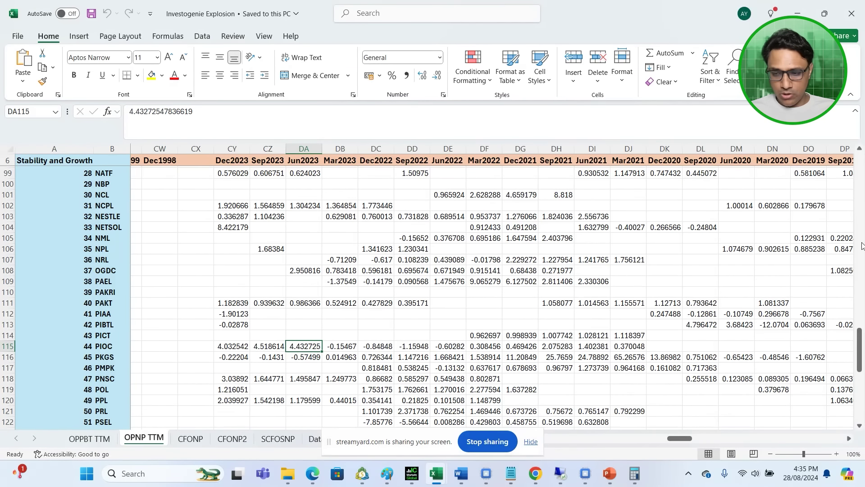
{"action": "left_click_drag", "start_coordinate": [861, 333], "coordinate": [863, 298]}
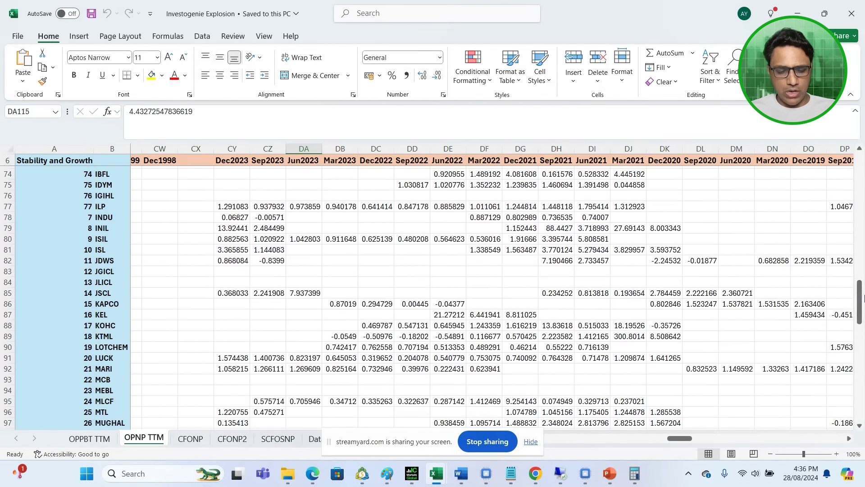
{"action": "left_click", "coordinate": [248, 264]}
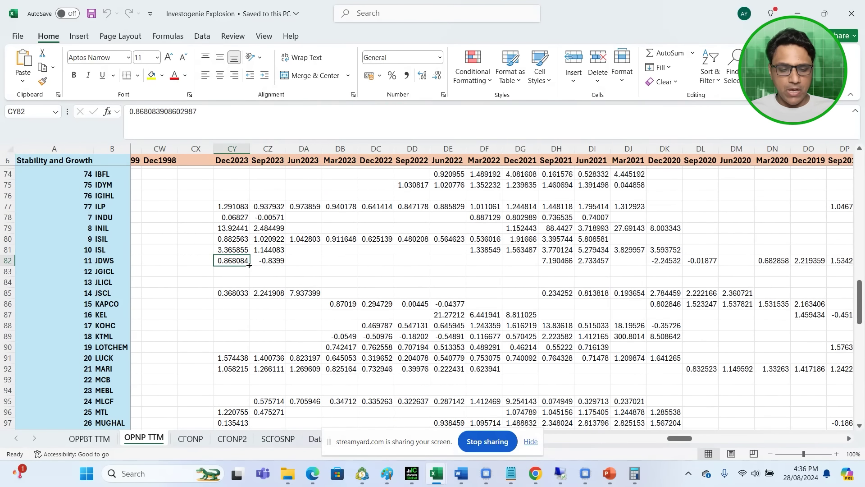
Step: Examine the Dec2023 values of the companies around JDWS, and check the JDWS row in the first block of quarters
{"action": "key", "text": "Down"}
{"action": "key", "text": "Down"}
{"action": "key", "text": "Down"}
{"action": "key", "text": "Down"}
{"action": "key", "text": "Down"}
{"action": "key", "text": "Down"}
{"action": "key", "text": "Down"}
{"action": "key", "text": "Down"}
{"action": "key", "text": "Down"}
{"action": "key", "text": "Down"}
{"action": "key", "text": "Down"}
{"action": "key", "text": "Down"}
{"action": "key", "text": "Down"}
{"action": "key", "text": "Down"}
{"action": "key", "text": "Down"}
{"action": "key", "text": "Down"}
{"action": "key", "text": "Down"}
{"action": "key", "text": "Down"}
{"action": "key", "text": "Down"}
{"action": "key", "text": "Down"}
{"action": "key", "text": "Up"}
{"action": "key", "text": "Up"}
{"action": "key", "text": "Up"}
{"action": "key", "text": "Up"}
{"action": "key", "text": "Up"}
{"action": "key", "text": "Up"}
{"action": "key", "text": "Up"}
{"action": "key", "text": "Up"}
{"action": "key", "text": "Up"}
{"action": "key", "text": "Up"}
{"action": "key", "text": "Up"}
{"action": "key", "text": "Up"}
{"action": "key", "text": "Up"}
{"action": "key", "text": "Up"}
{"action": "key", "text": "Up"}
{"action": "key", "text": "Up"}
{"action": "key", "text": "Up"}
{"action": "key", "text": "Up"}
{"action": "key", "text": "Up"}
{"action": "key", "text": "Up"}
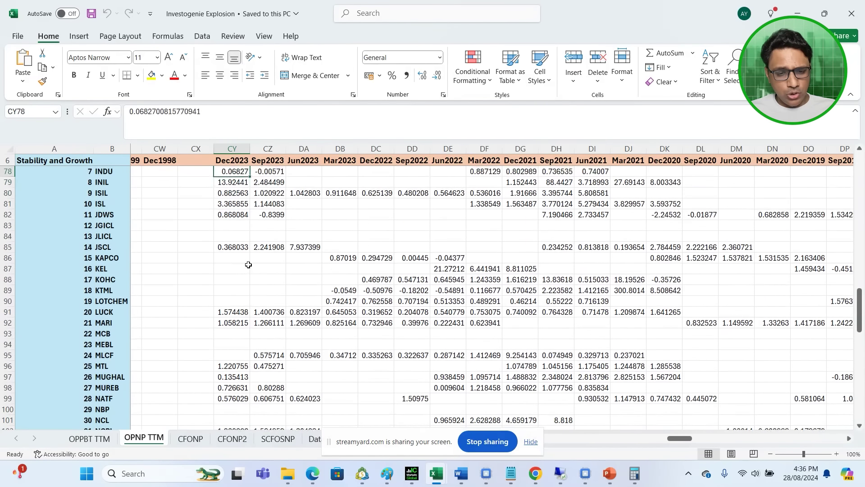
{"action": "key", "text": "Up"}
{"action": "key", "text": "Up"}
{"action": "key", "text": "Down"}
{"action": "key", "text": "Down"}
{"action": "key", "text": "Down"}
{"action": "key", "text": "Down"}
{"action": "key", "text": "Down"}
{"action": "key", "text": "Down"}
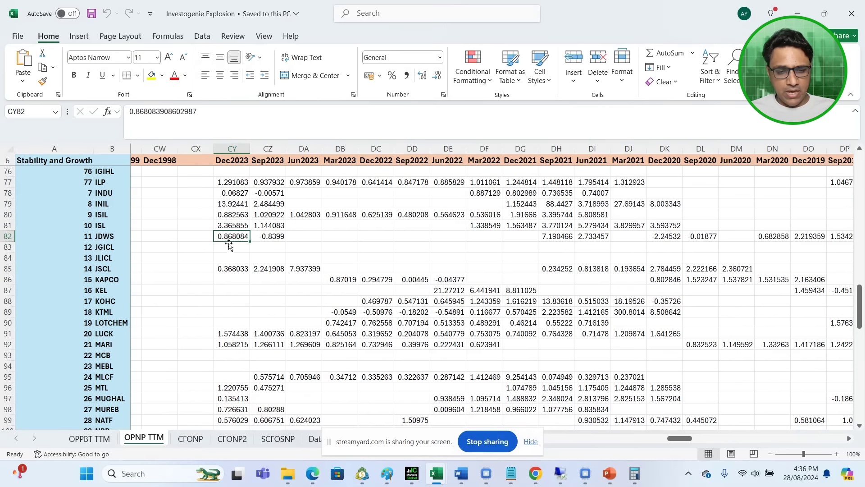
{"action": "left_click_drag", "start_coordinate": [684, 440], "coordinate": [518, 442]}
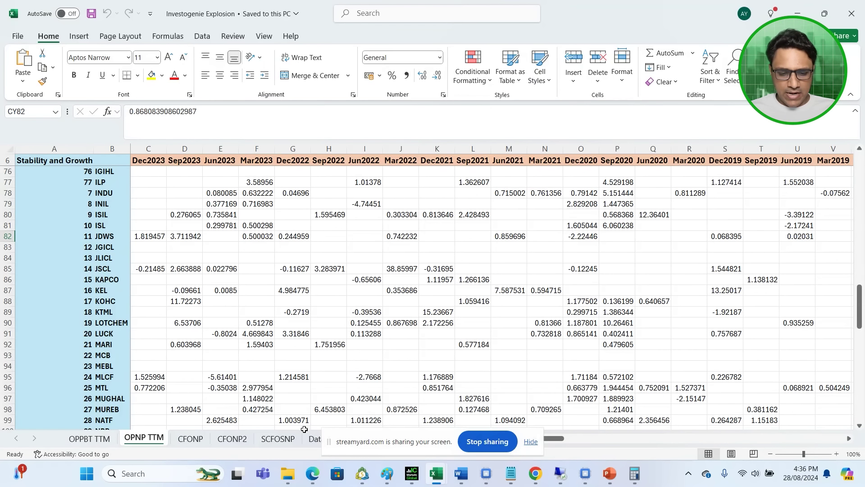
Step: Switch to the JDW annual report for 30 September 2023 in Edge and highlight the 2022 and 2023 earnings per share
{"action": "left_click", "coordinate": [317, 477]}
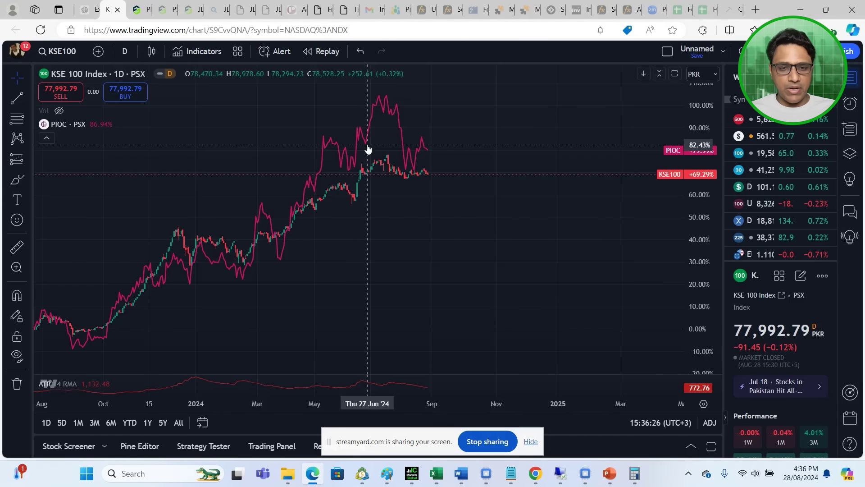
{"action": "mouse_move", "coordinate": [343, 4]}
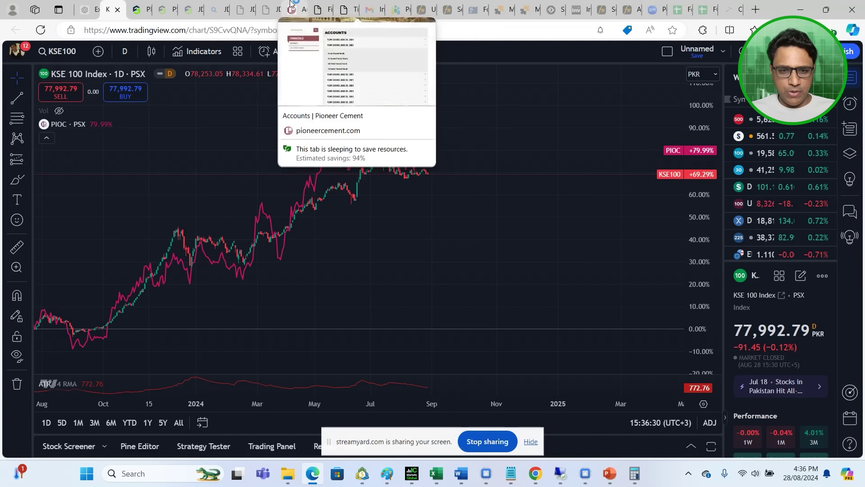
{"action": "left_click", "coordinate": [267, 4]}
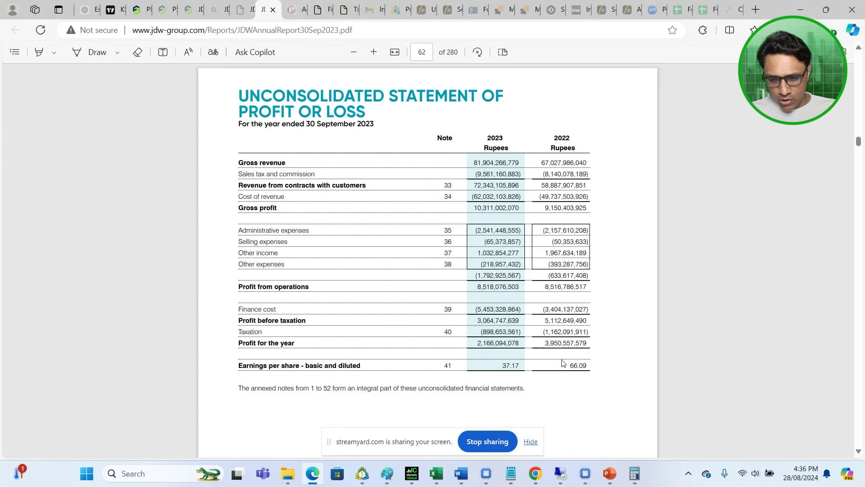
{"action": "left_click_drag", "start_coordinate": [569, 365], "coordinate": [593, 369]}
{"action": "left_click_drag", "start_coordinate": [502, 365], "coordinate": [527, 367]}
{"action": "mouse_move", "coordinate": [537, 333]}
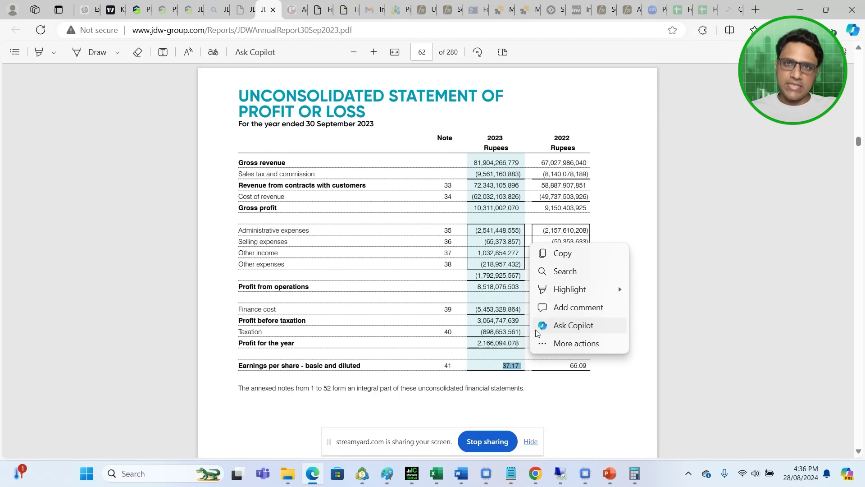
Step: Open the JDW quarterly accounts for 31 December 2023 and check the earnings per share of both quarters
{"action": "left_click", "coordinate": [242, 7]}
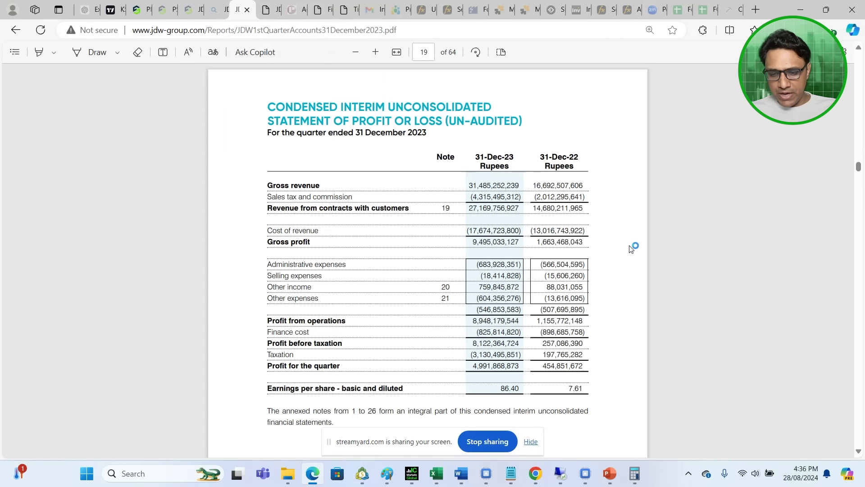
{"action": "scroll", "coordinate": [630, 249], "scroll_direction": "down", "scroll_amount": 1}
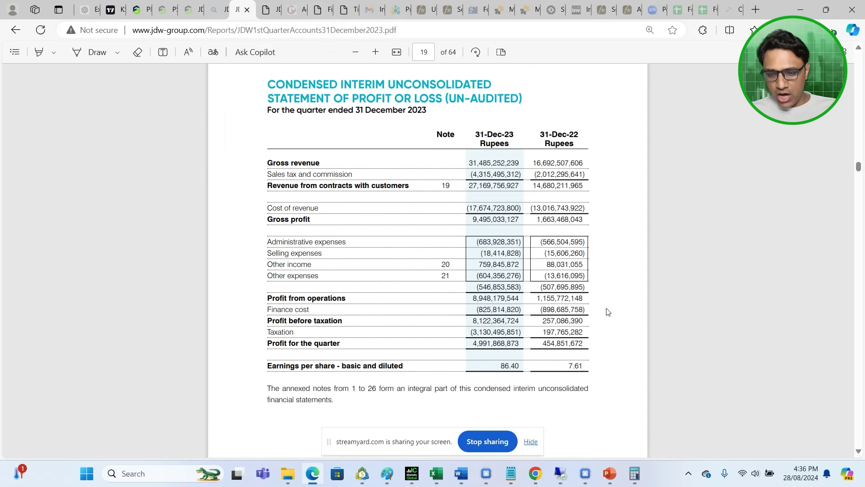
{"action": "left_click_drag", "start_coordinate": [574, 365], "coordinate": [588, 365]}
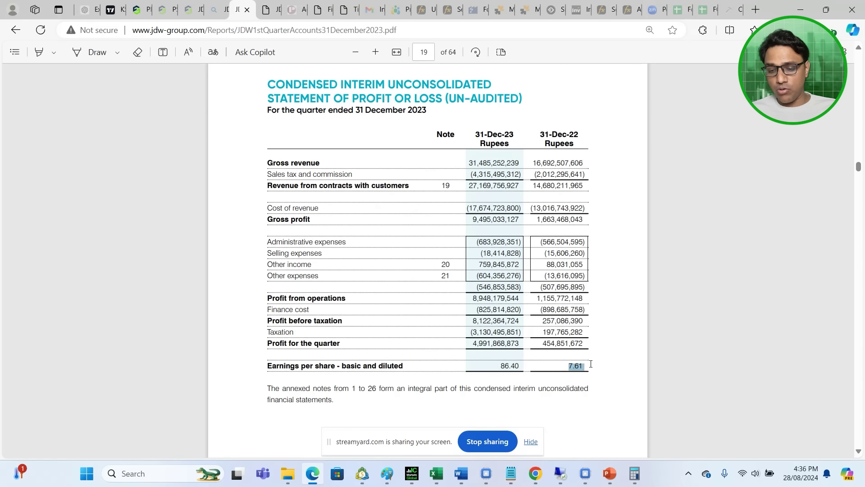
{"action": "left_click", "coordinate": [580, 374]}
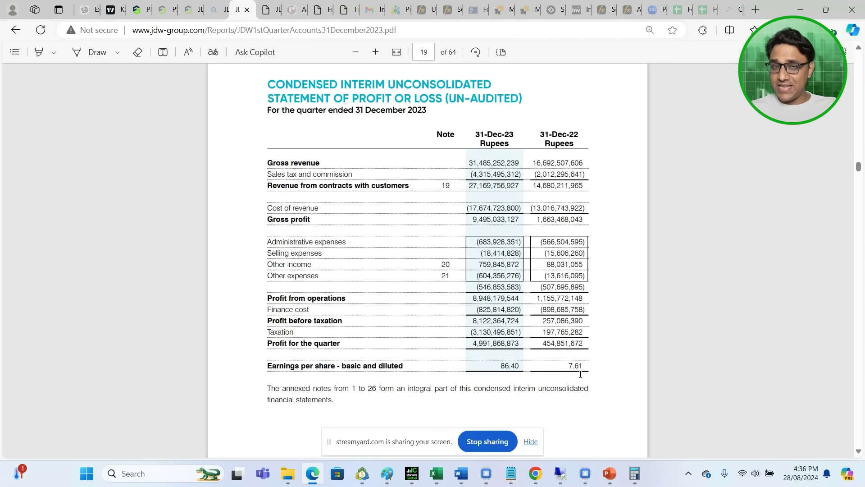
{"action": "double_click", "coordinate": [510, 366]}
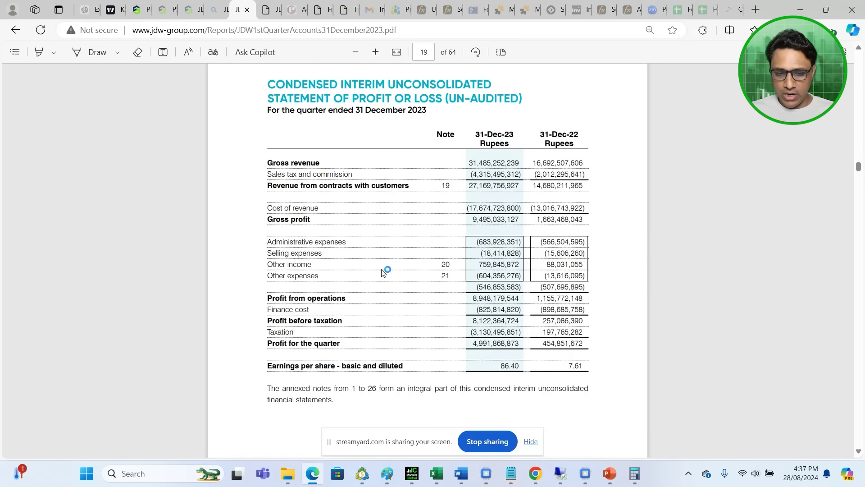
Step: Highlight both quarters' other income, then find note 20 on other income and highlight its mark-up on delayed payment
{"action": "left_click_drag", "start_coordinate": [477, 265], "coordinate": [593, 266]}
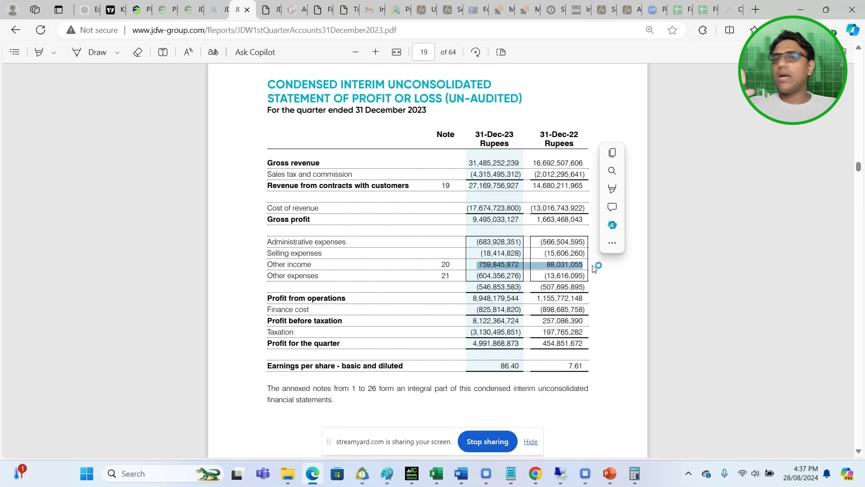
{"action": "left_click", "coordinate": [621, 298]}
{"action": "scroll", "coordinate": [622, 301], "scroll_direction": "down", "scroll_amount": 20}
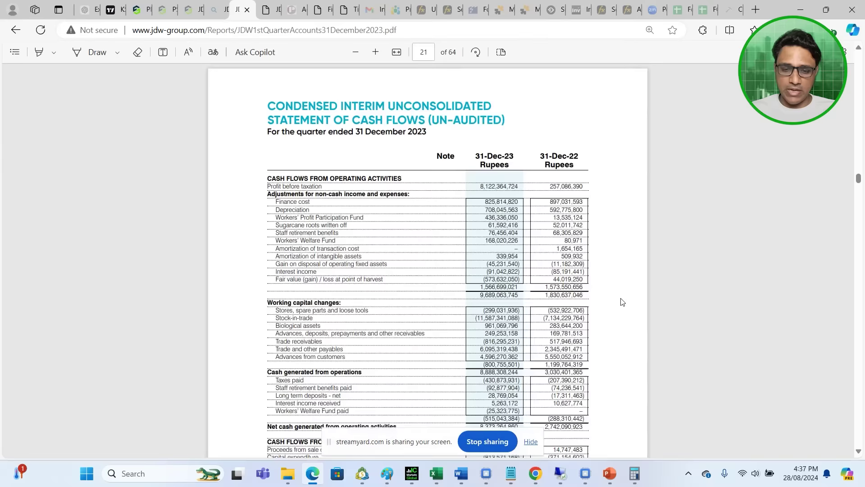
{"action": "scroll", "coordinate": [622, 301], "scroll_direction": "down", "scroll_amount": 20}
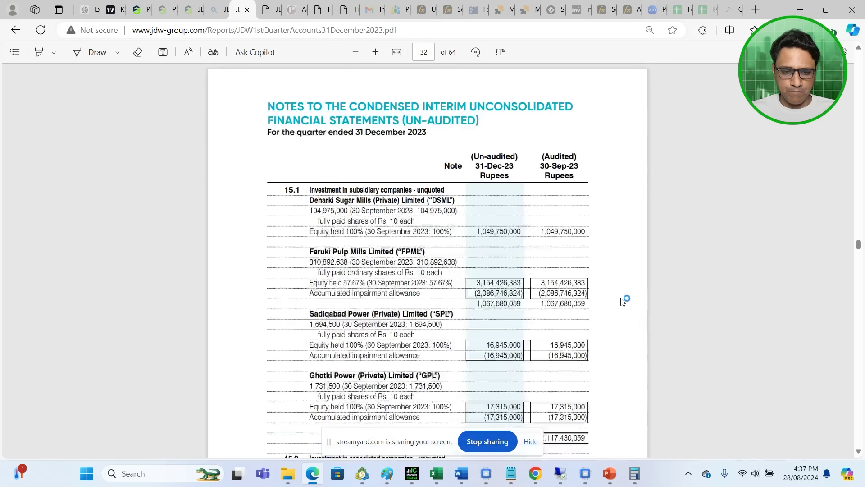
{"action": "scroll", "coordinate": [622, 301], "scroll_direction": "up", "scroll_amount": 10}
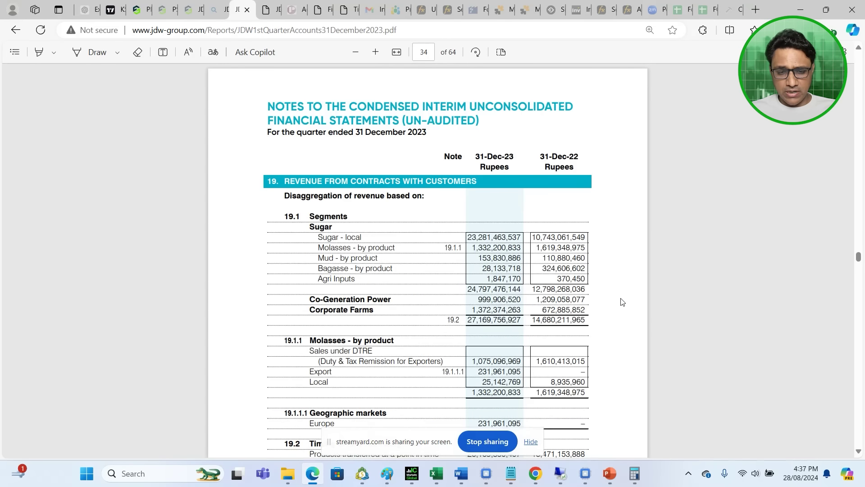
{"action": "scroll", "coordinate": [622, 301], "scroll_direction": "down", "scroll_amount": 8}
{"action": "scroll", "coordinate": [622, 301], "scroll_direction": "down", "scroll_amount": 8}
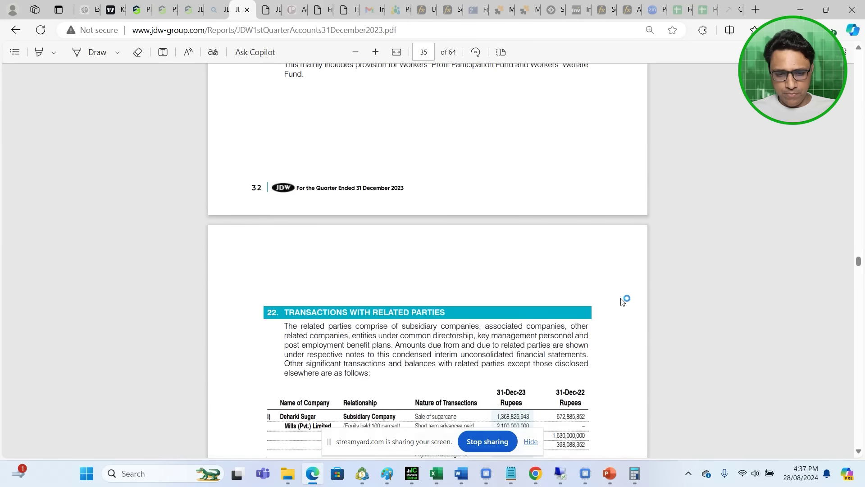
{"action": "scroll", "coordinate": [622, 301], "scroll_direction": "up", "scroll_amount": 10}
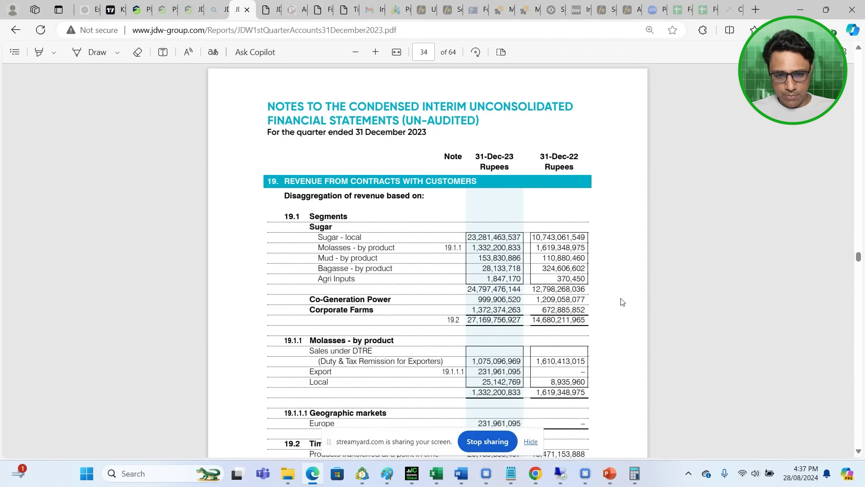
{"action": "scroll", "coordinate": [622, 301], "scroll_direction": "down", "scroll_amount": 6}
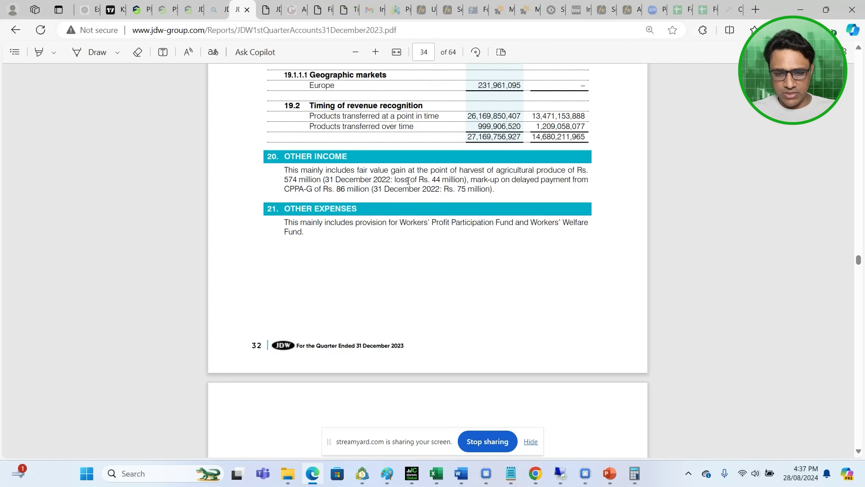
{"action": "left_click_drag", "start_coordinate": [471, 179], "coordinate": [595, 187]}
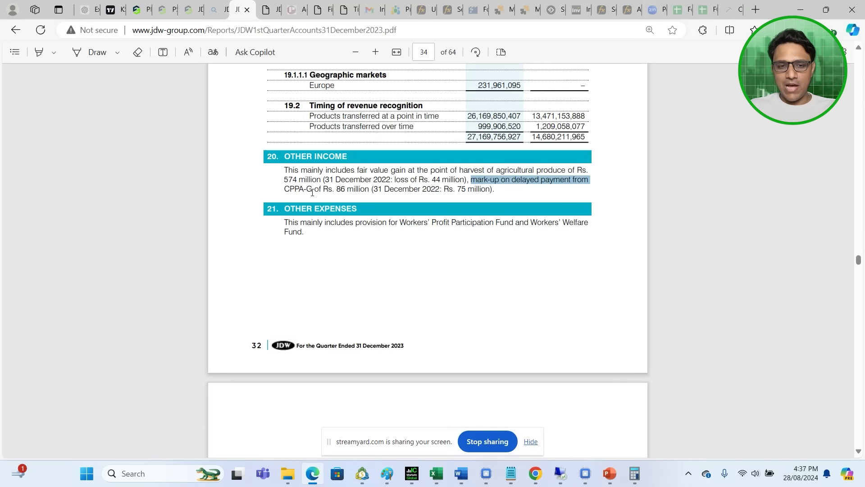
Step: Switch to the KSE 100 chart in TradingView, replace the PIOC comparison with JDWS, and show performance from the start of 2024
{"action": "left_click", "coordinate": [113, 9]}
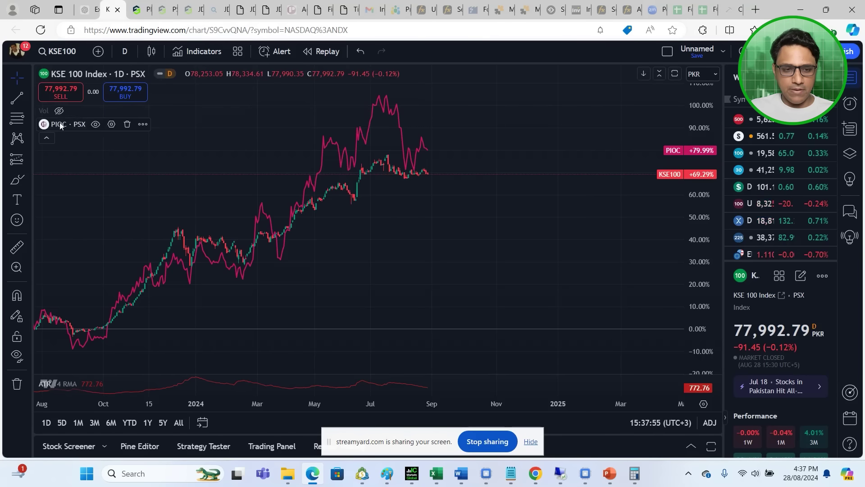
{"action": "left_click", "coordinate": [128, 124]}
{"action": "left_click", "coordinate": [99, 51]}
{"action": "type", "text": "JDWS"}
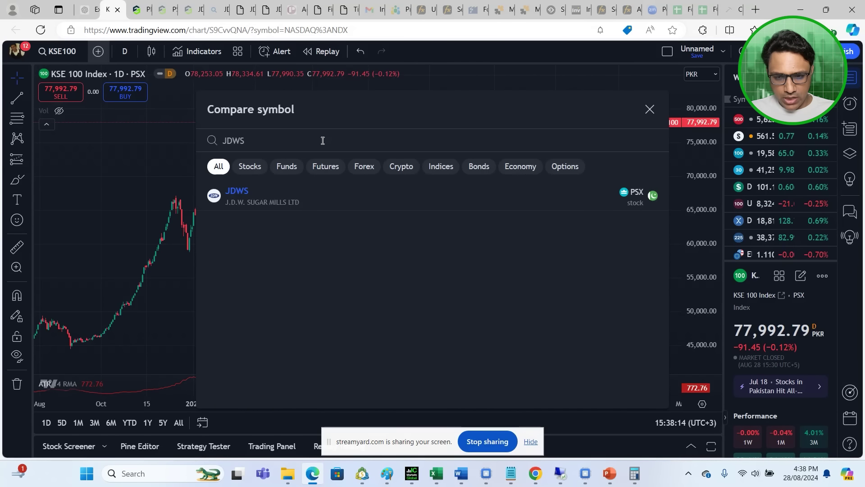
{"action": "left_click", "coordinate": [522, 195]}
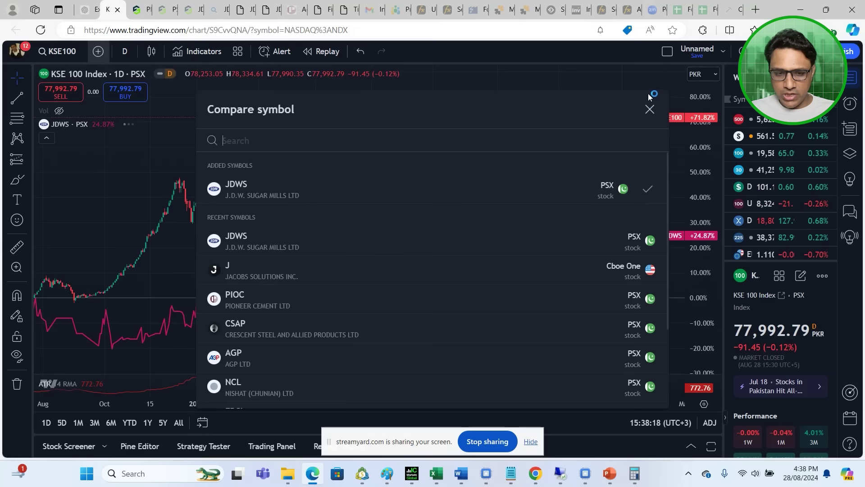
{"action": "left_click", "coordinate": [649, 109]}
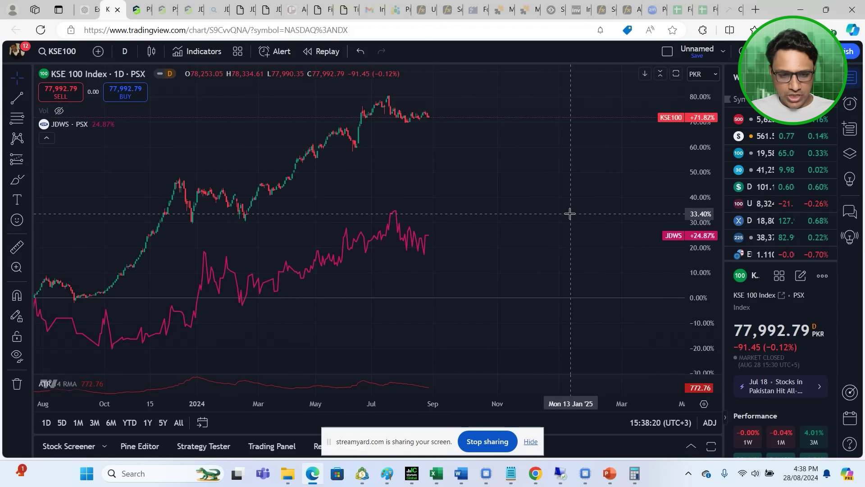
{"action": "left_click_drag", "start_coordinate": [434, 210], "coordinate": [283, 236]}
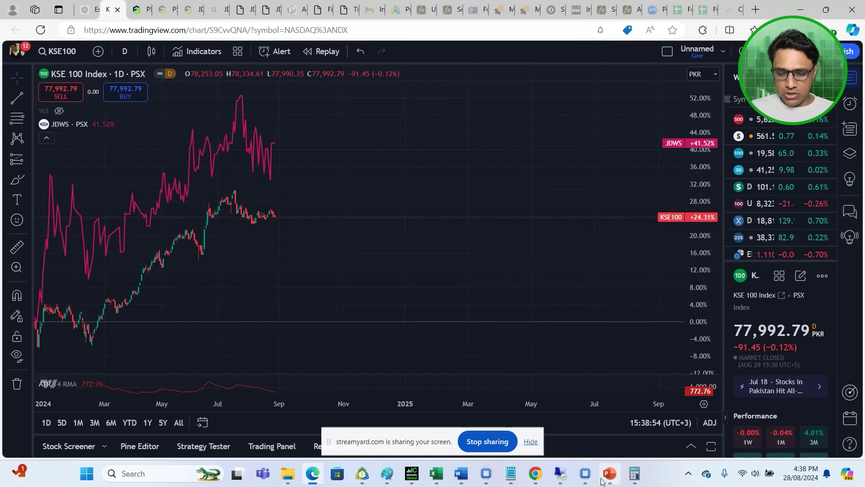
Step: Return to the Investogenie Explosion workbook in Excel and select the start of the JDWS row on the OPNP TTM sheet
{"action": "mouse_move", "coordinate": [436, 473]}
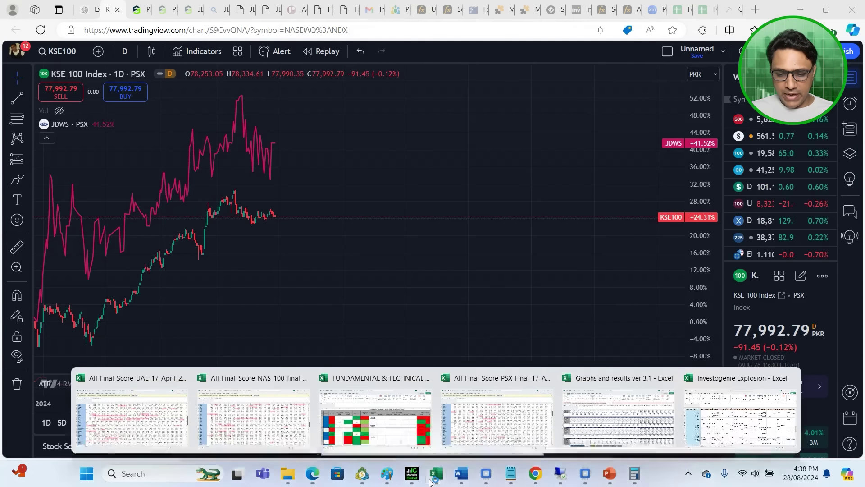
{"action": "left_click", "coordinate": [709, 435]}
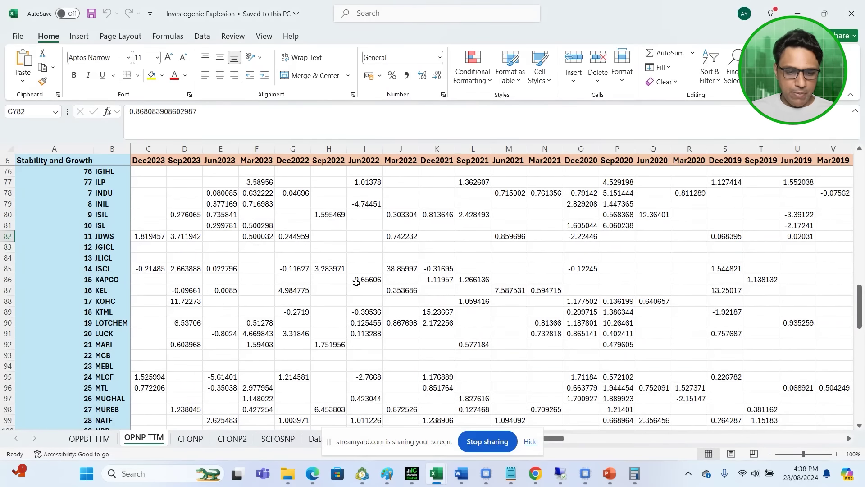
{"action": "left_click", "coordinate": [250, 238]}
{"action": "key", "text": "Left"}
{"action": "key", "text": "Left"}
{"action": "key", "text": "Left"}
{"action": "key", "text": "Left"}
{"action": "key", "text": "Left"}
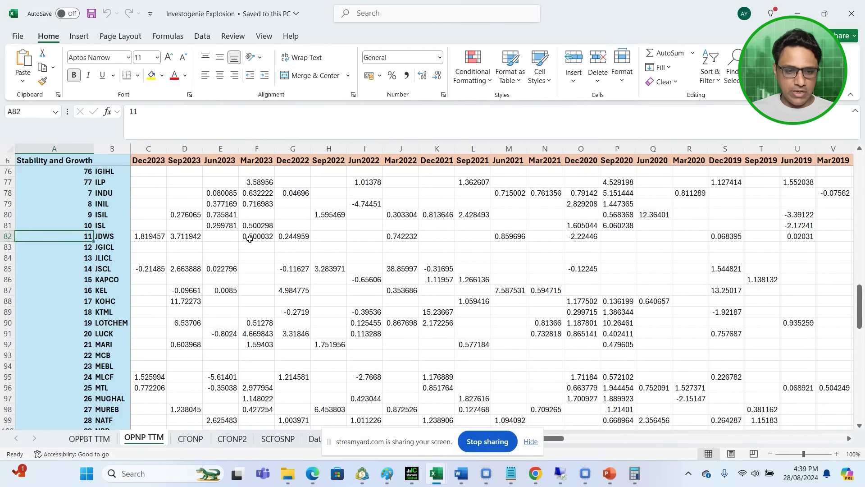
Step: Go up the first Dec2023 column from the JDWS row to its header cell C6
{"action": "key", "text": "Right"}
{"action": "key", "text": "Right"}
{"action": "key", "text": "Up"}
{"action": "key", "text": "Up"}
{"action": "key", "text": "Up"}
{"action": "key", "text": "Up"}
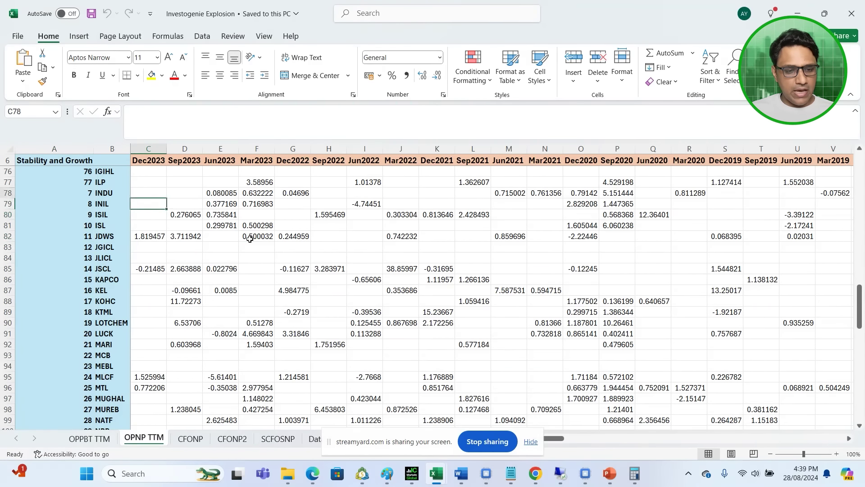
{"action": "key", "text": "Up"}
{"action": "key", "text": "Up"}
{"action": "key", "text": "Up"}
{"action": "key", "text": "Up"}
{"action": "key", "text": "Up"}
{"action": "key", "text": "Up"}
{"action": "key", "text": "Up"}
{"action": "key", "text": "Up"}
{"action": "key", "text": "Up"}
{"action": "key", "text": "Up"}
{"action": "key", "text": "Up"}
{"action": "key", "text": "Up"}
{"action": "key", "text": "Up"}
{"action": "key", "text": "Up"}
{"action": "key", "text": "Up"}
{"action": "key", "text": "Up"}
{"action": "key", "text": "Up"}
{"action": "key", "text": "Up"}
{"action": "key", "text": "Up"}
{"action": "key", "text": "Up"}
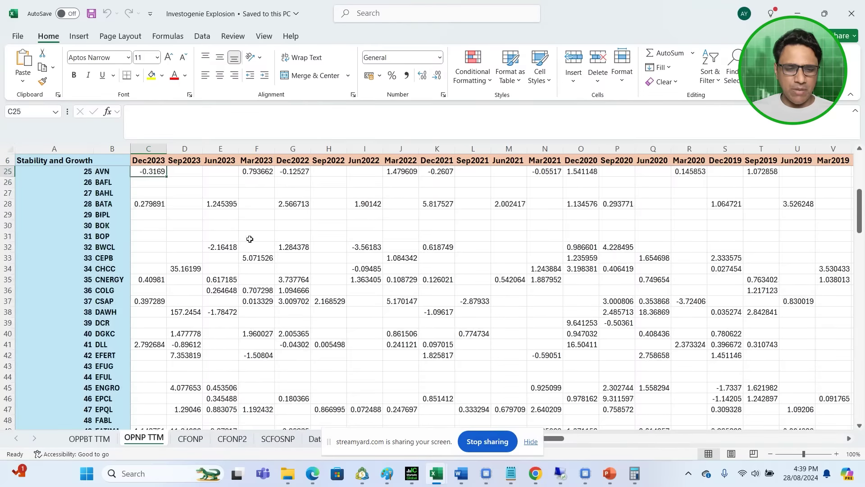
{"action": "key", "text": "Up"}
{"action": "key", "text": "Up"}
{"action": "key", "text": "Up"}
{"action": "key", "text": "Up"}
{"action": "key", "text": "Up"}
{"action": "key", "text": "Up"}
{"action": "key", "text": "Up"}
{"action": "key", "text": "Up"}
{"action": "key", "text": "Up"}
{"action": "key", "text": "Up"}
{"action": "key", "text": "Up"}
{"action": "key", "text": "Up"}
{"action": "key", "text": "Up"}
{"action": "key", "text": "Up"}
{"action": "key", "text": "Up"}
{"action": "key", "text": "Up"}
{"action": "key", "text": "Up"}
{"action": "key", "text": "Up"}
{"action": "key", "text": "Up"}
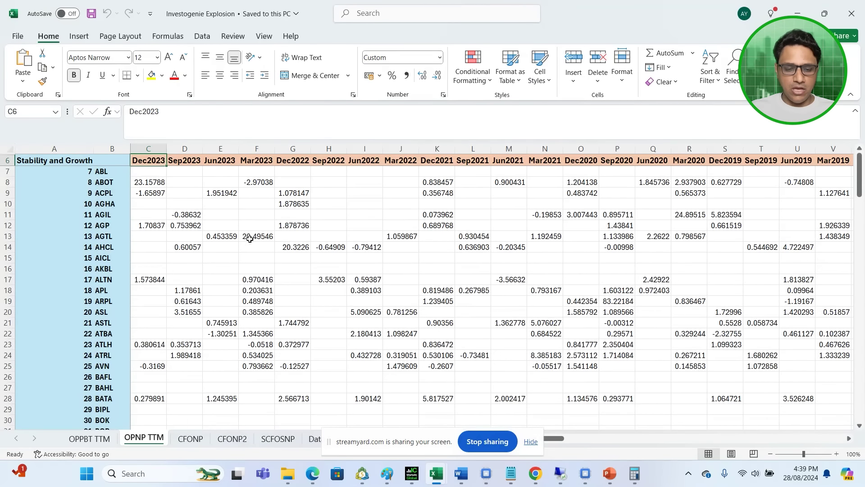
Step: Set the quarter in cell B2 of the Data 1 sheet to Dec20231
{"action": "left_click", "coordinate": [307, 437]}
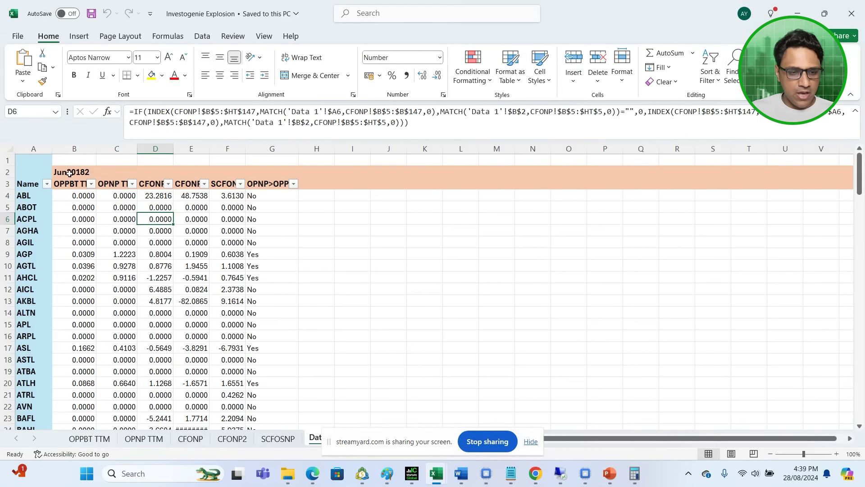
{"action": "left_click", "coordinate": [70, 173]}
{"action": "double_click", "coordinate": [101, 114]}
{"action": "type", "text": "Dec20231"}
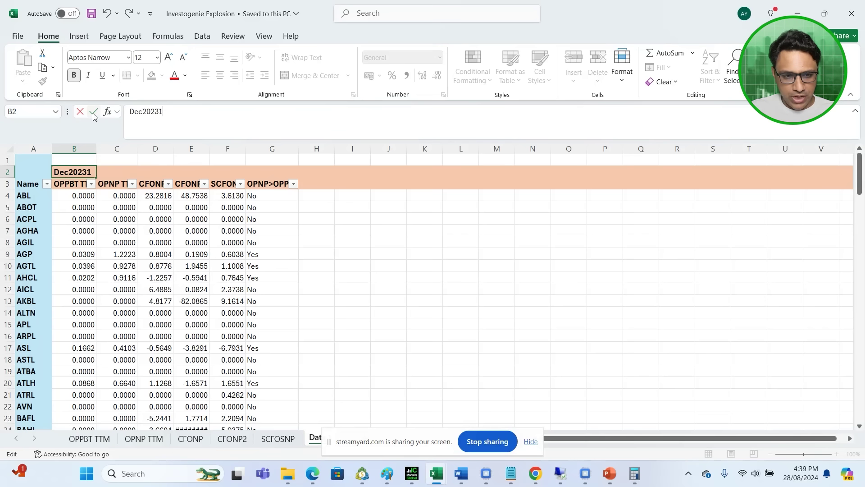
{"action": "key", "text": "Return"}
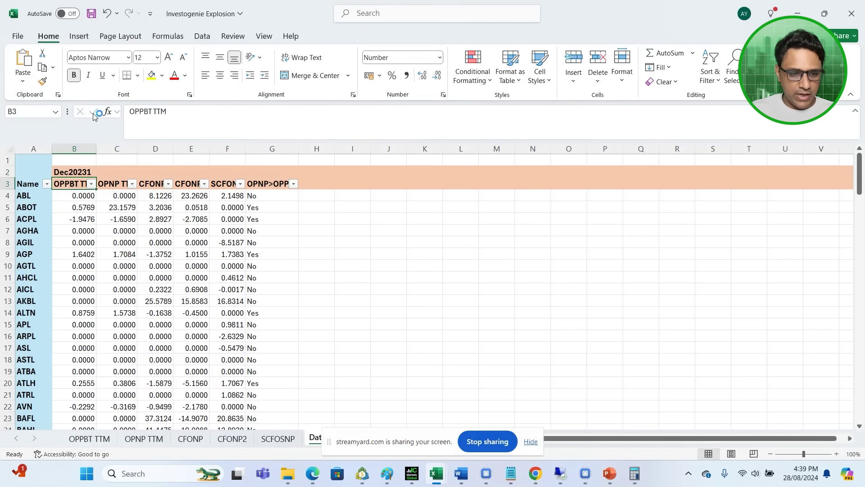
Step: Filter the OPNP TTM column with a greater-than condition that keeps only the positive values
{"action": "left_click", "coordinate": [133, 184]}
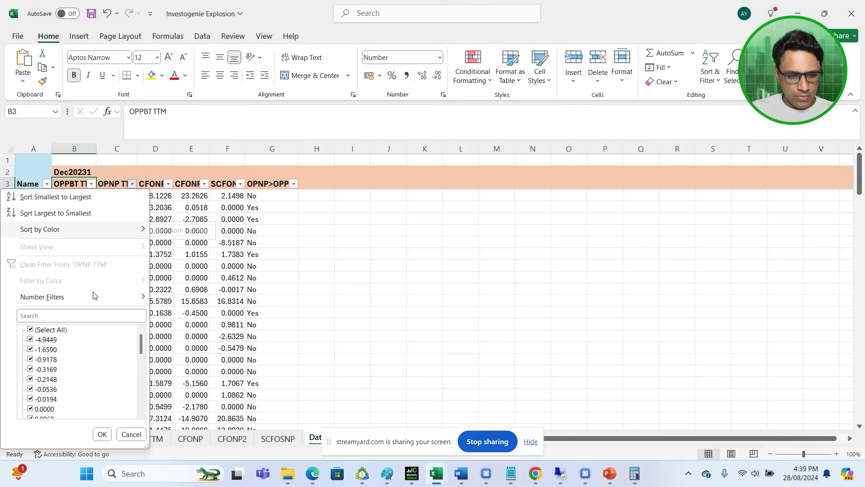
{"action": "mouse_move", "coordinate": [96, 301]}
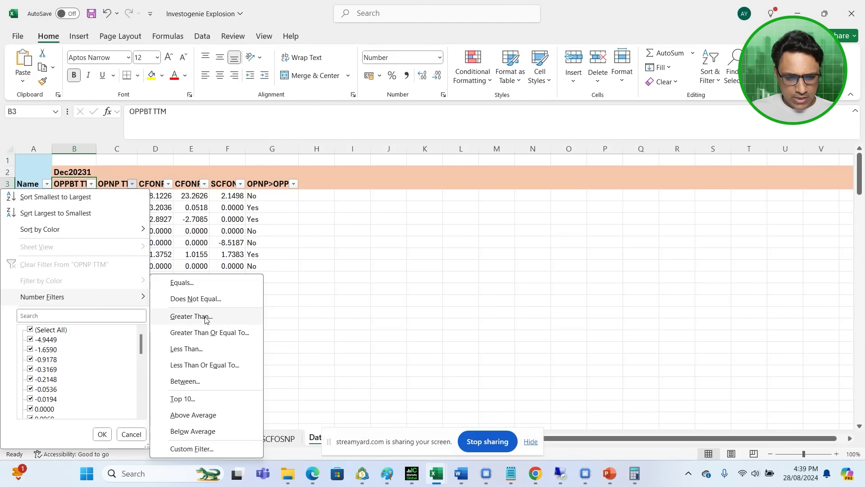
{"action": "left_click", "coordinate": [205, 319]}
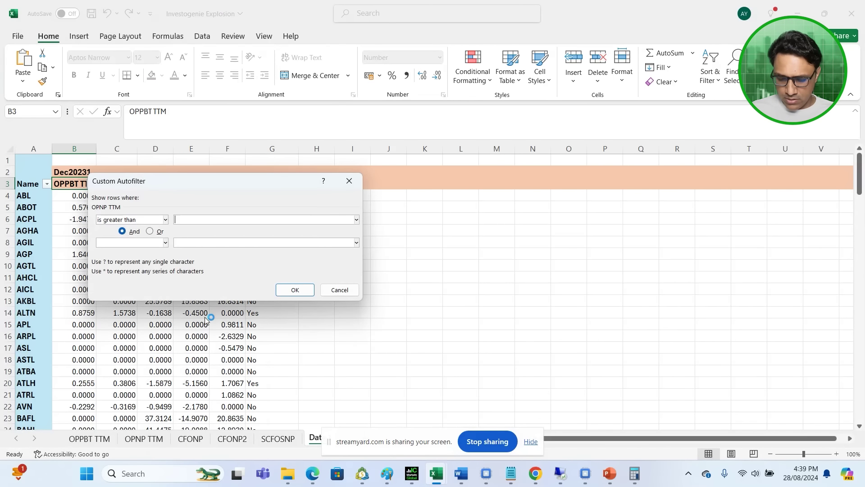
{"action": "key", "text": "Return"}
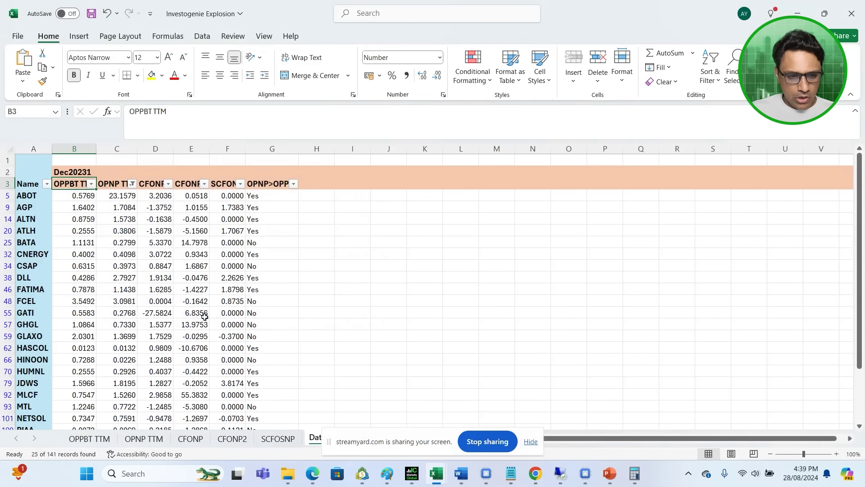
Step: Check the filtered companies' OPNP TTM values, including those of ABOT, AGP and GLAXO
{"action": "left_click_drag", "start_coordinate": [861, 234], "coordinate": [840, 251]}
{"action": "left_click", "coordinate": [119, 175]}
{"action": "left_click", "coordinate": [120, 188]}
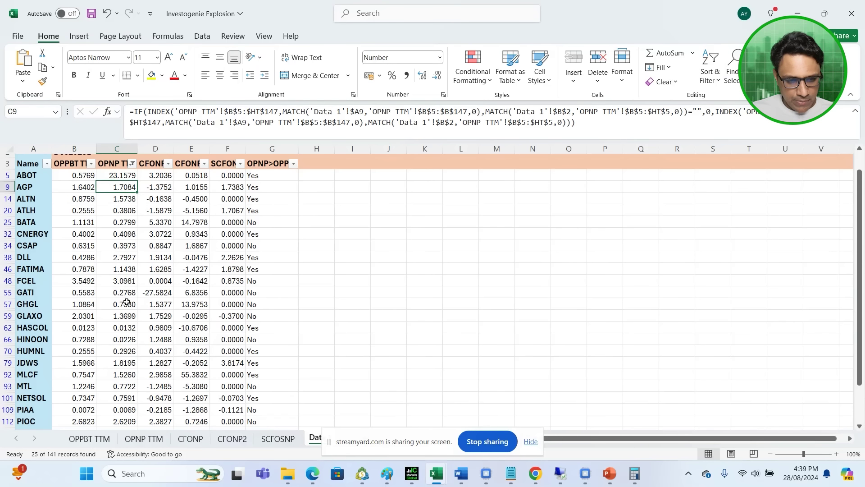
{"action": "left_click", "coordinate": [128, 316]}
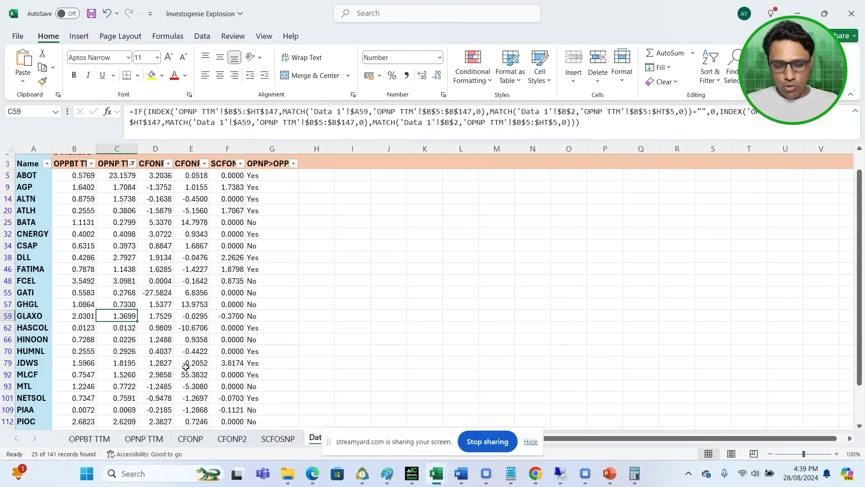
Step: Switch to the KSE 100 chart in TradingView and replace the JDWS comparison with AGP from PSX on the same percent scale
{"action": "left_click", "coordinate": [316, 475]}
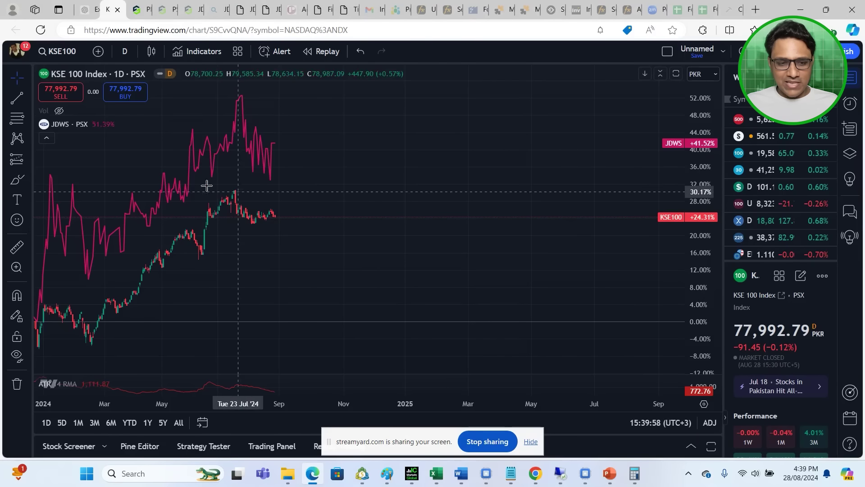
{"action": "left_click", "coordinate": [129, 125]}
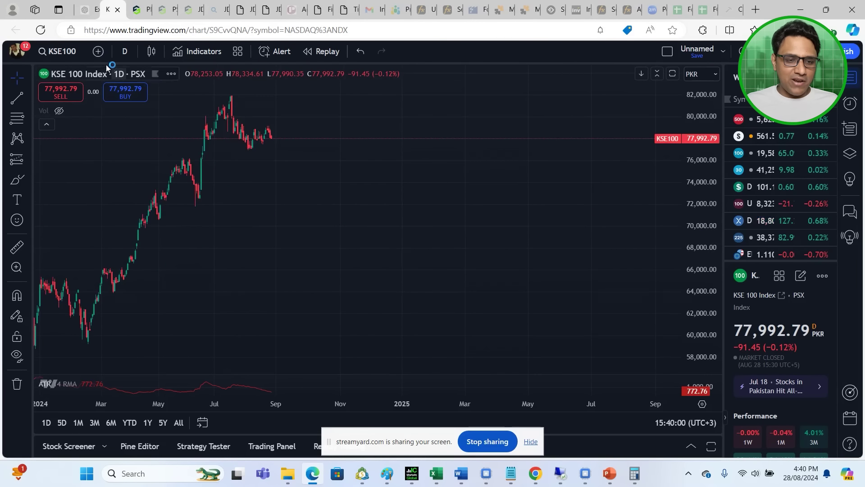
{"action": "left_click", "coordinate": [98, 51]}
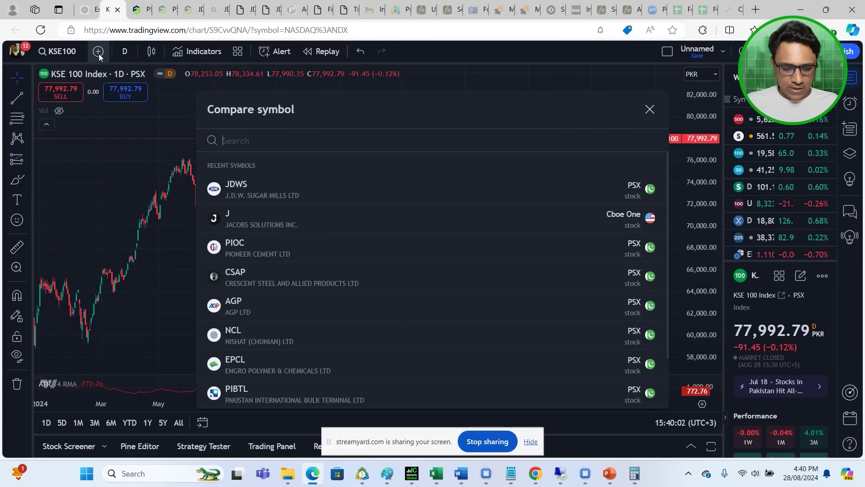
{"action": "type", "text": "AGP"}
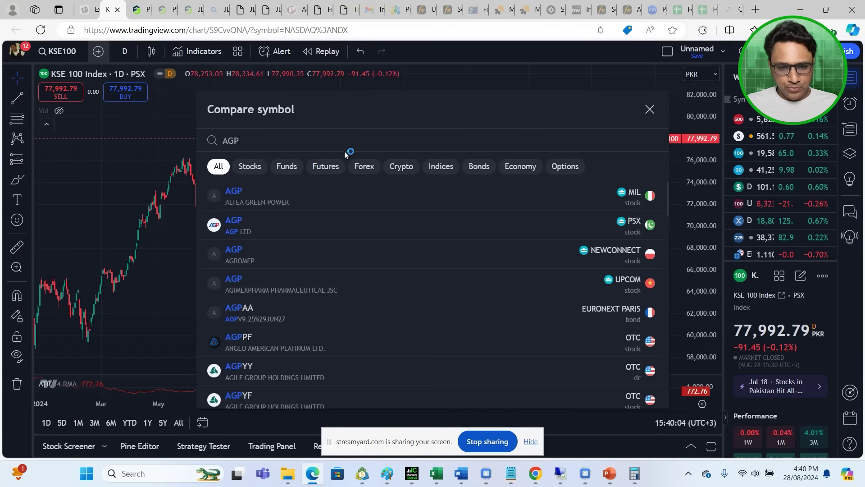
{"action": "mouse_move", "coordinate": [558, 220]}
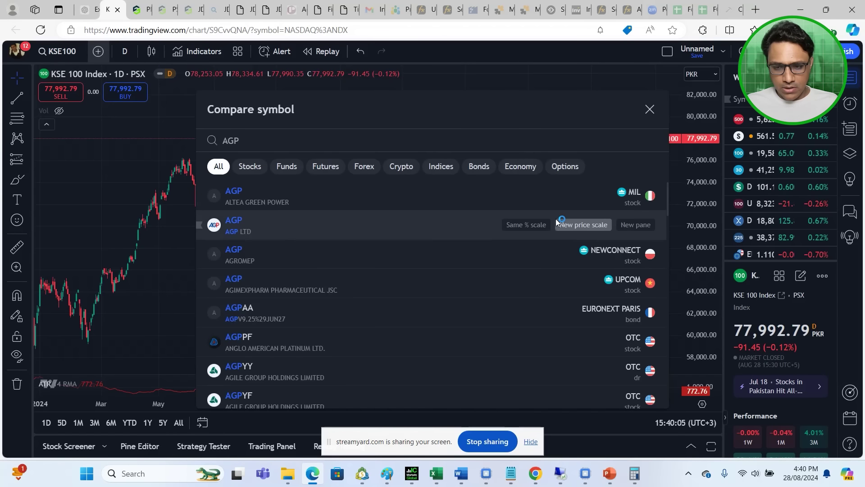
{"action": "left_click", "coordinate": [513, 225]}
{"action": "left_click", "coordinate": [649, 109]}
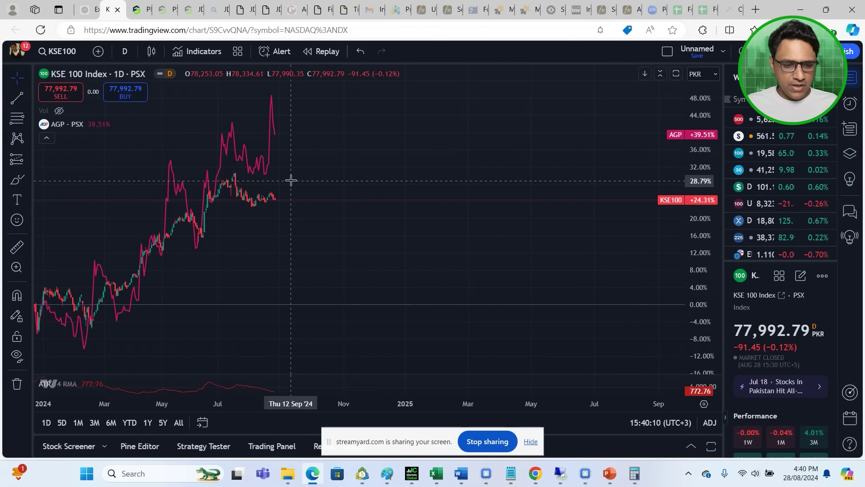
{"action": "mouse_move", "coordinate": [347, 244]}
{"action": "left_mouse_down"}
{"action": "mouse_move", "coordinate": [391, 247]}
{"action": "mouse_move", "coordinate": [347, 247]}
{"action": "left_mouse_up"}
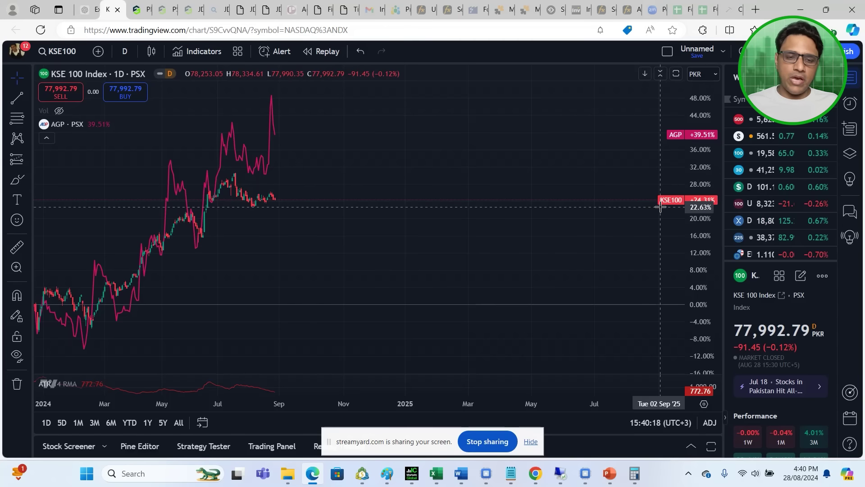
Step: Replace the AGP comparison on the KSE 100 chart with ABOT, Abbott Laboratories (Pakistan), on the same percent scale
{"action": "mouse_move", "coordinate": [56, 128]}
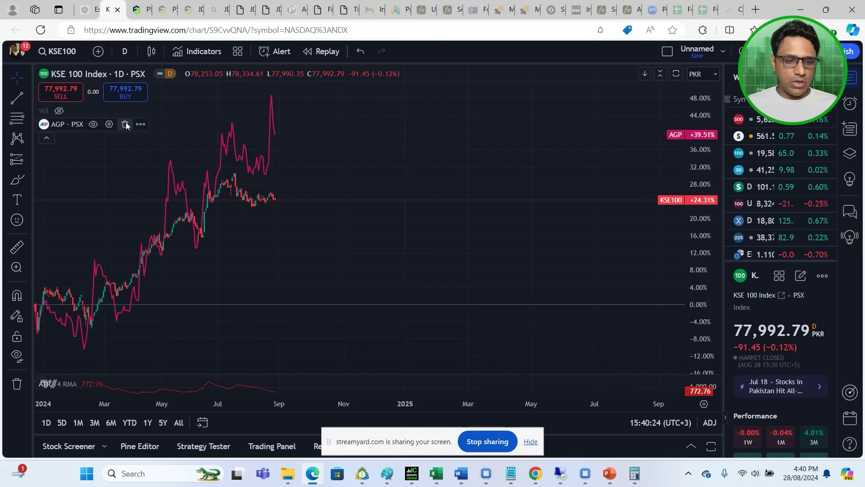
{"action": "left_click", "coordinate": [126, 125]}
{"action": "left_click", "coordinate": [99, 52]}
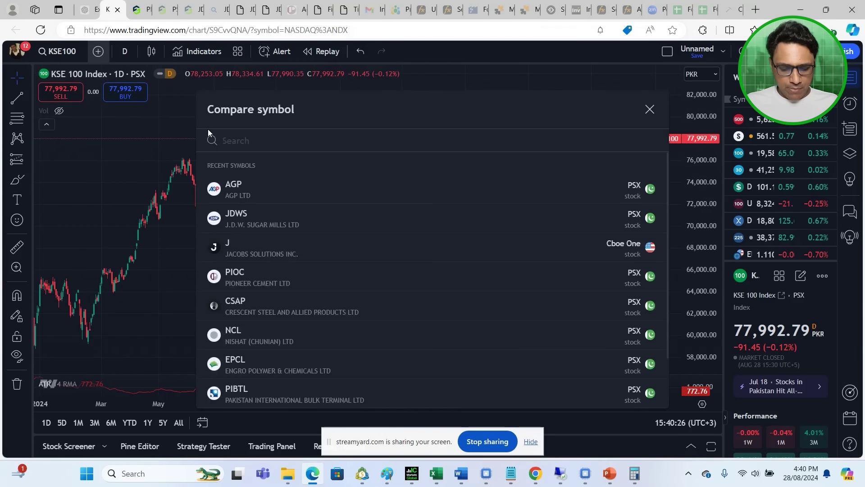
{"action": "type", "text": "ABOT"}
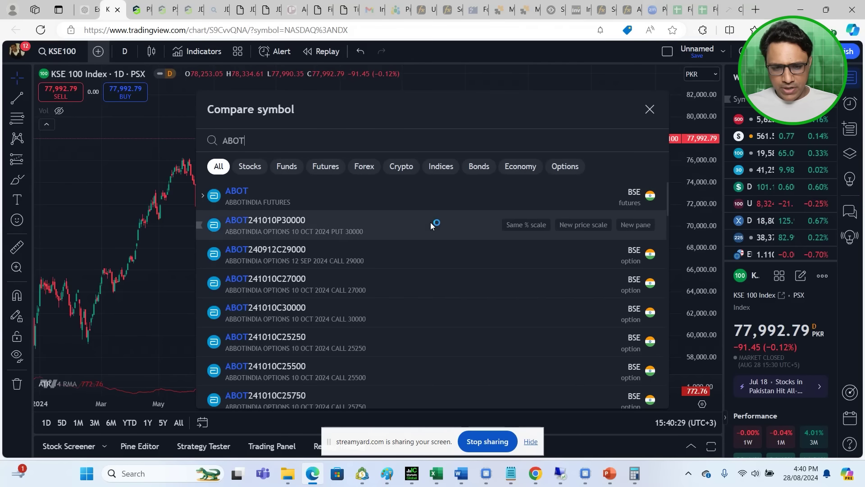
{"action": "type", "text": " PAK"}
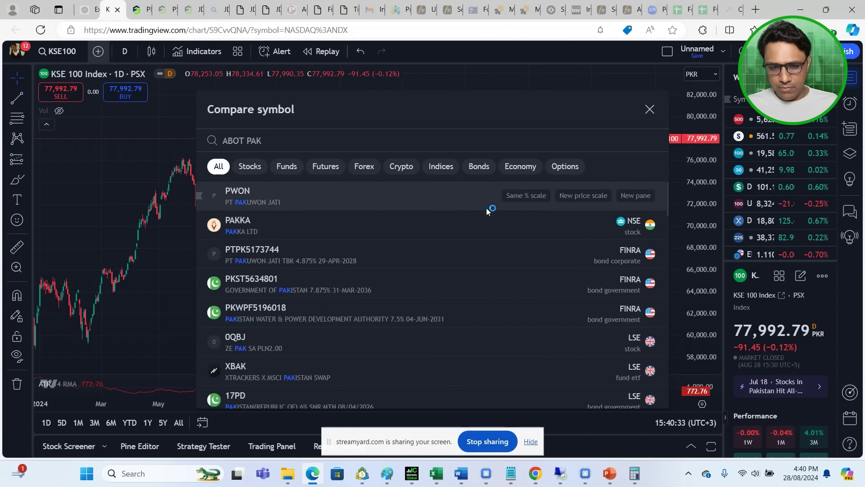
{"action": "key", "text": "BackSpace"}
{"action": "key", "text": "BackSpace"}
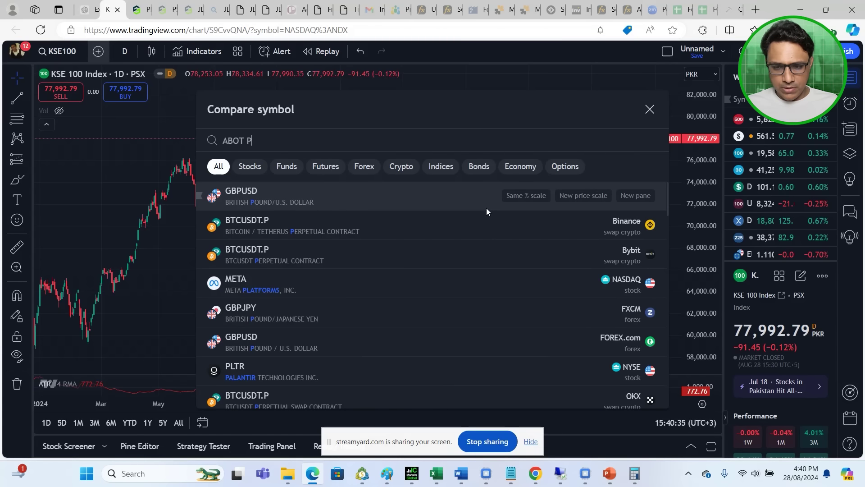
{"action": "left_click", "coordinate": [532, 198]}
{"action": "key", "text": "BackSpace"}
{"action": "key", "text": "BackSpace"}
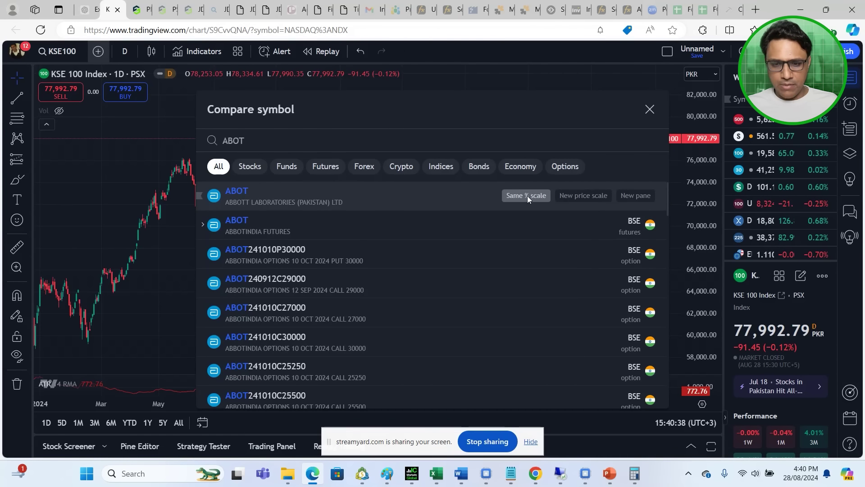
{"action": "left_click", "coordinate": [527, 196]}
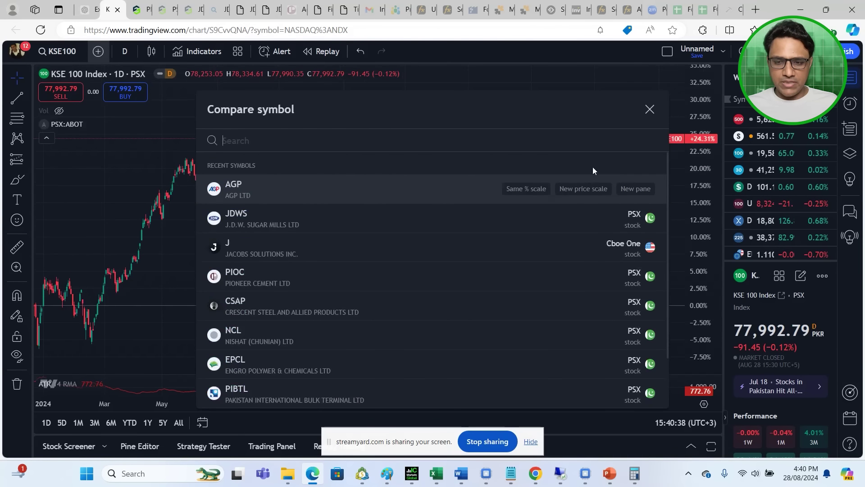
{"action": "left_click", "coordinate": [649, 109]}
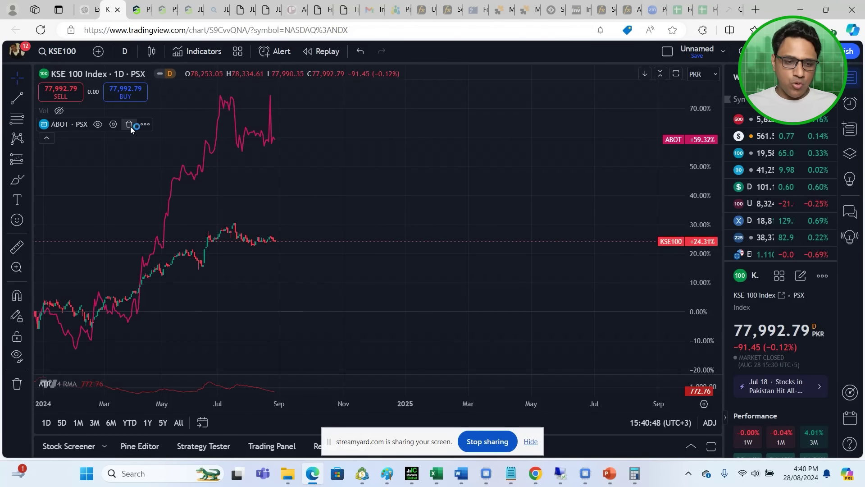
Step: Replace the ABOT comparison with GLAXO, GlaxoSmithKline Pakistan from PSX, on the same percent scale
{"action": "left_click", "coordinate": [129, 125]}
{"action": "left_click", "coordinate": [99, 52]}
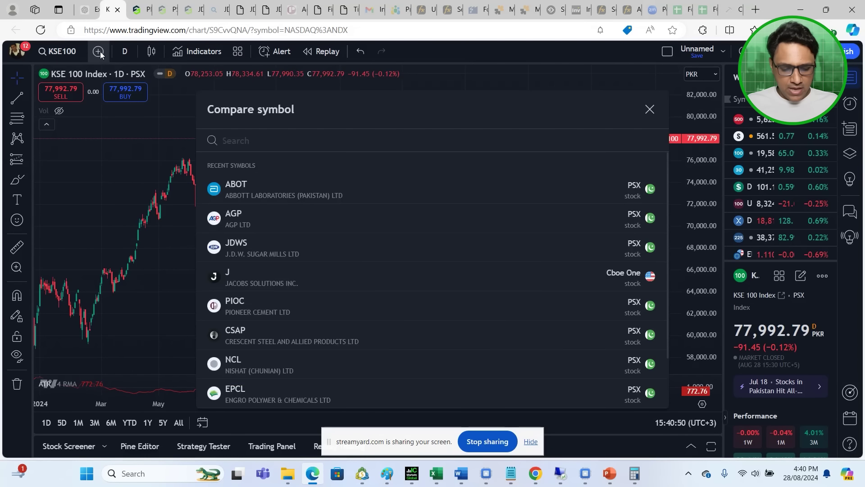
{"action": "type", "text": "GLAXO"}
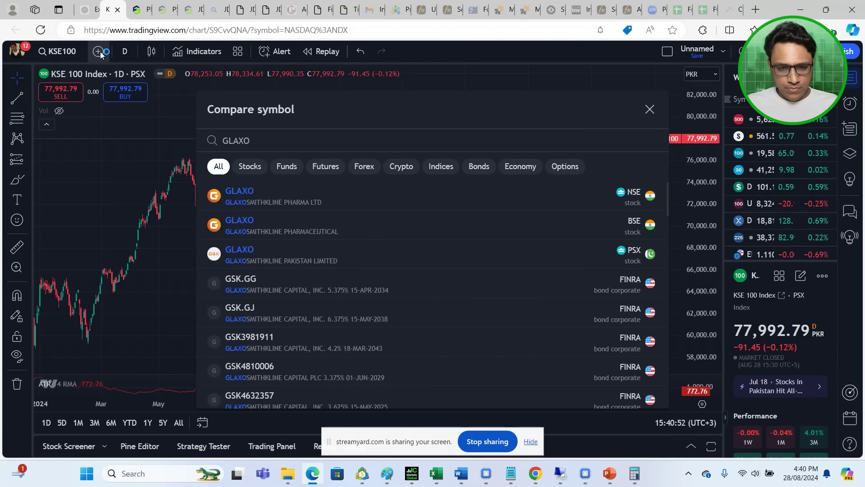
{"action": "mouse_move", "coordinate": [402, 263]}
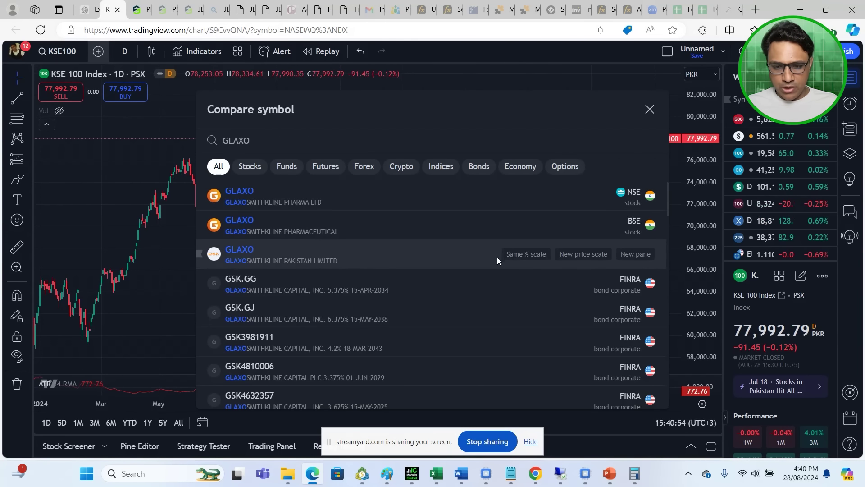
{"action": "left_click", "coordinate": [514, 254]}
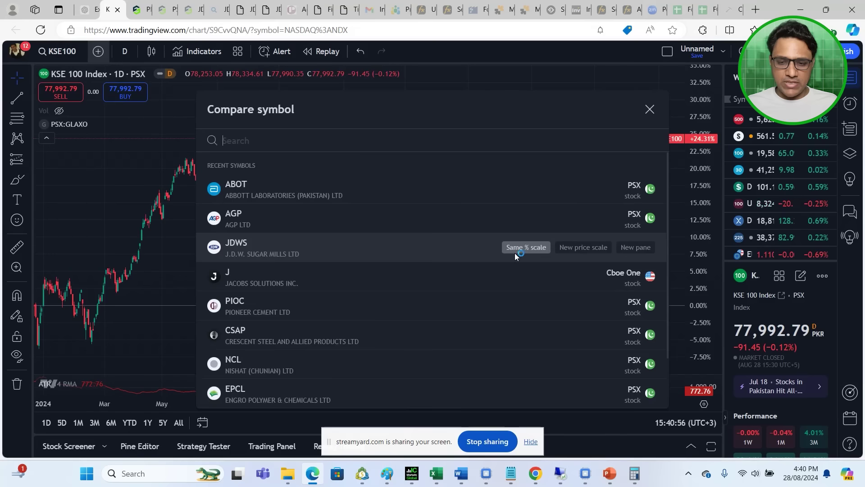
{"action": "left_click", "coordinate": [649, 109]}
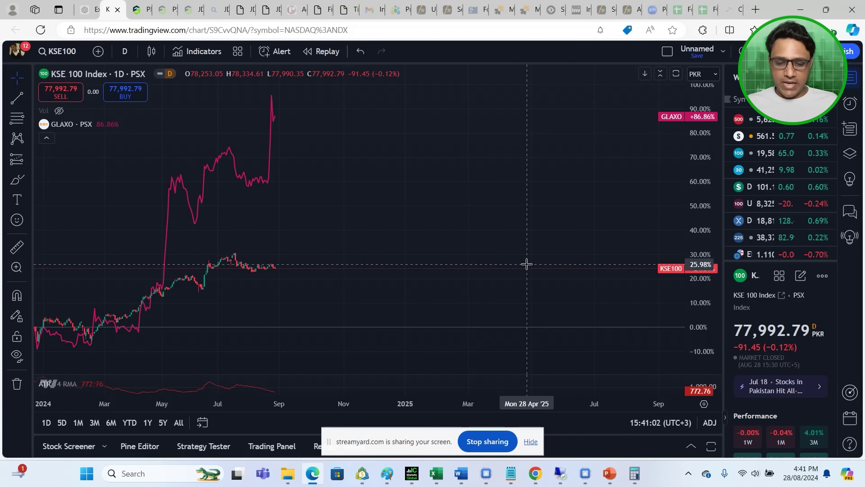
Step: Switch to the Investogenie Explosion workbook in Excel and reset the Data 1 table's filter to list all companies
{"action": "mouse_move", "coordinate": [607, 476]}
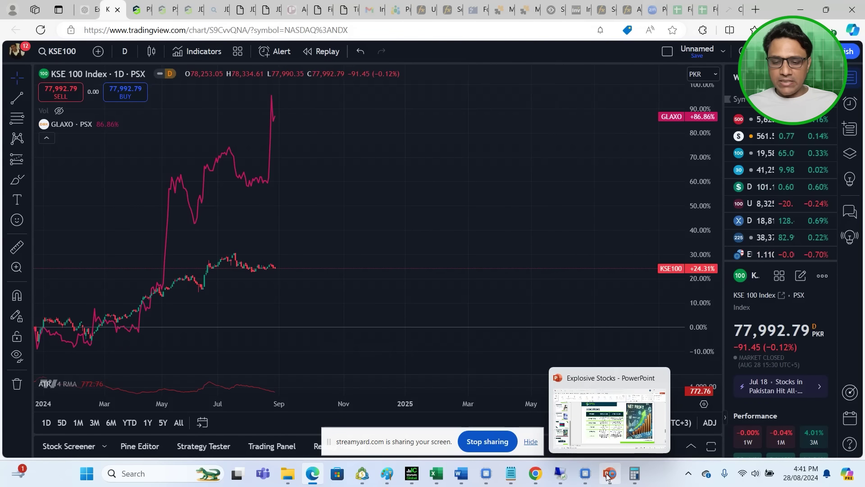
{"action": "mouse_move", "coordinate": [436, 473]}
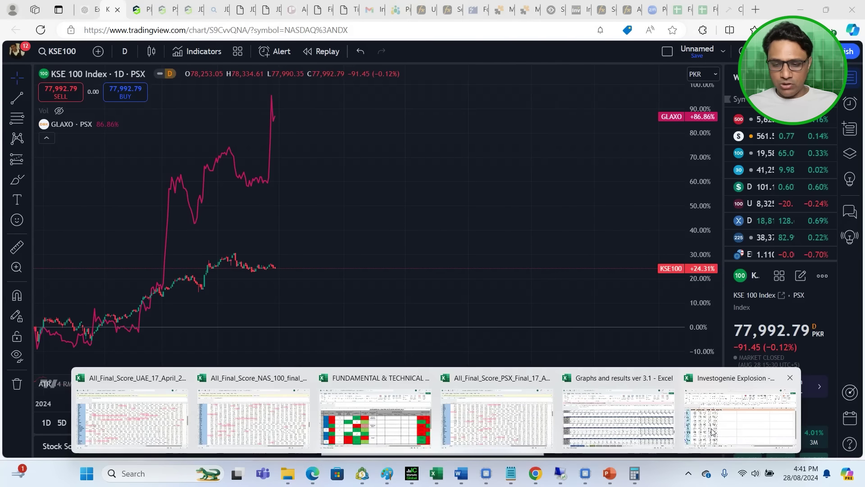
{"action": "left_click", "coordinate": [739, 430]}
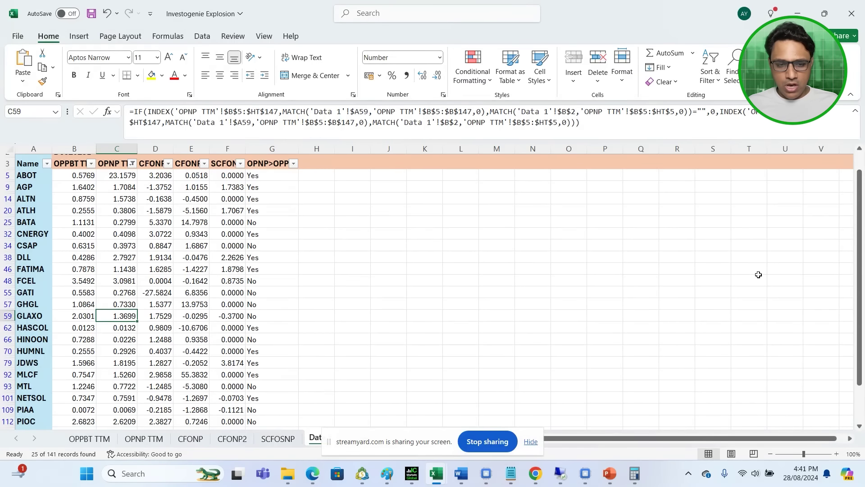
{"action": "left_click_drag", "start_coordinate": [863, 275], "coordinate": [863, 257]}
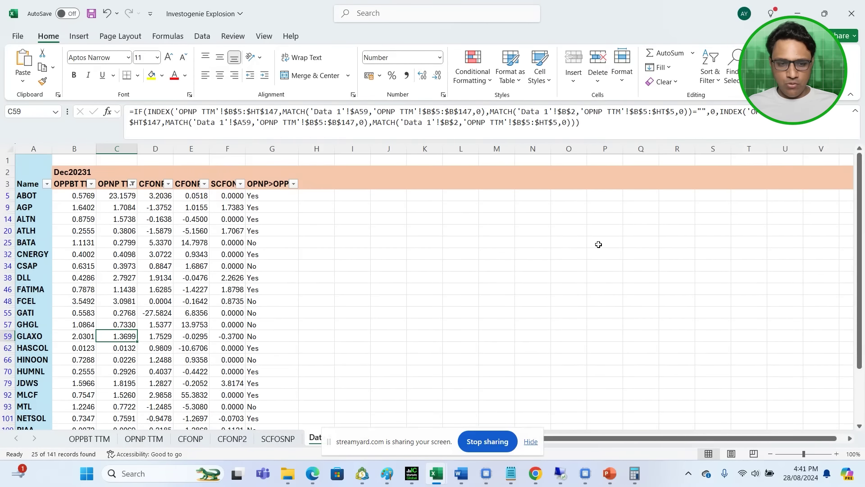
{"action": "key", "text": "ctrl+shift+l"}
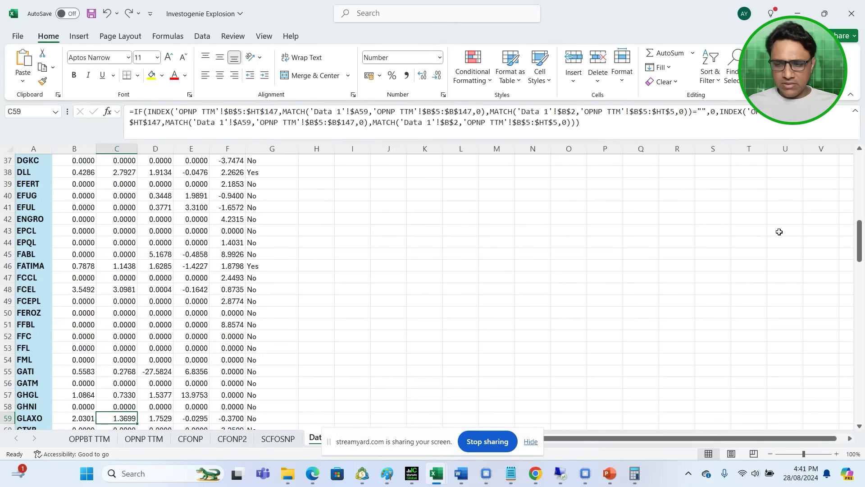
{"action": "left_click_drag", "start_coordinate": [861, 243], "coordinate": [861, 164]}
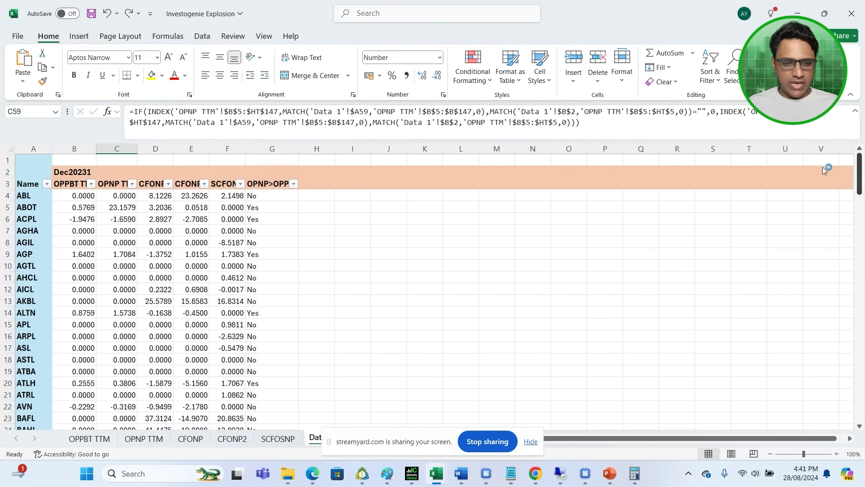
Step: Set the quarter in cell B2 of the Data 1 sheet to Dec20232
{"action": "left_click", "coordinate": [85, 170]}
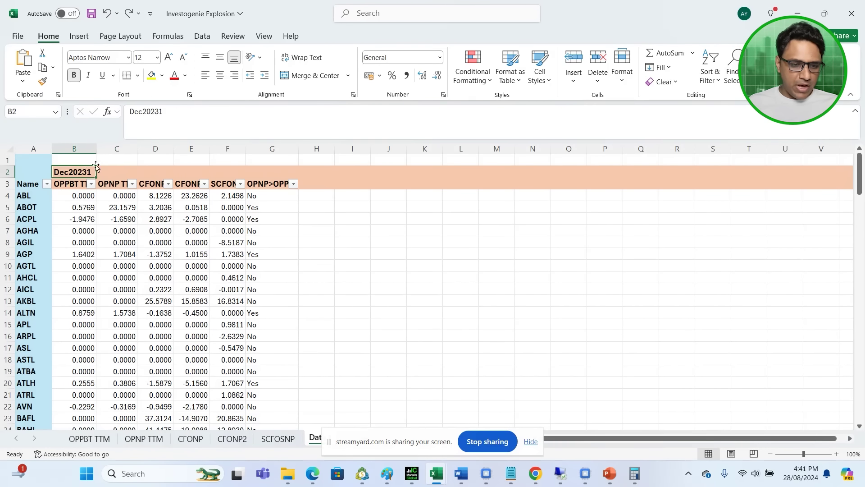
{"action": "left_click", "coordinate": [175, 110]}
{"action": "key", "text": "BackSpace"}
{"action": "type", "text": "2"}
{"action": "key", "text": "Return"}
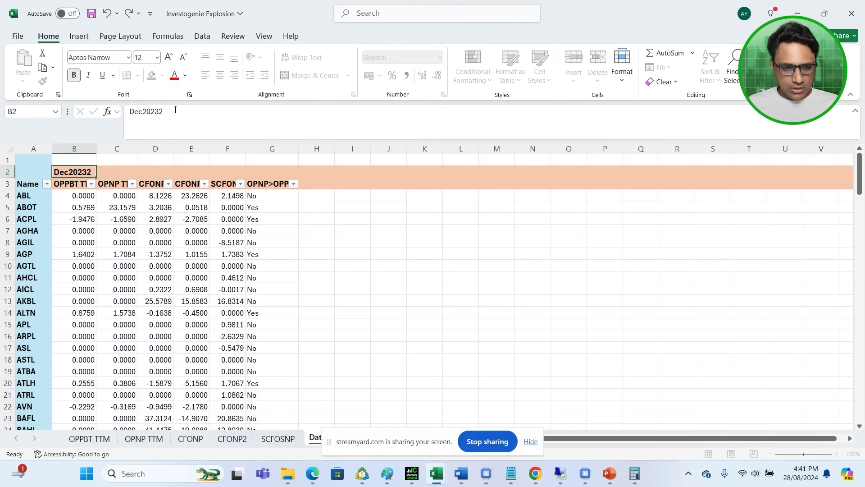
Step: Filter the OPNP TTM column to show only values greater than 1
{"action": "left_click", "coordinate": [131, 184]}
{"action": "mouse_move", "coordinate": [58, 296]}
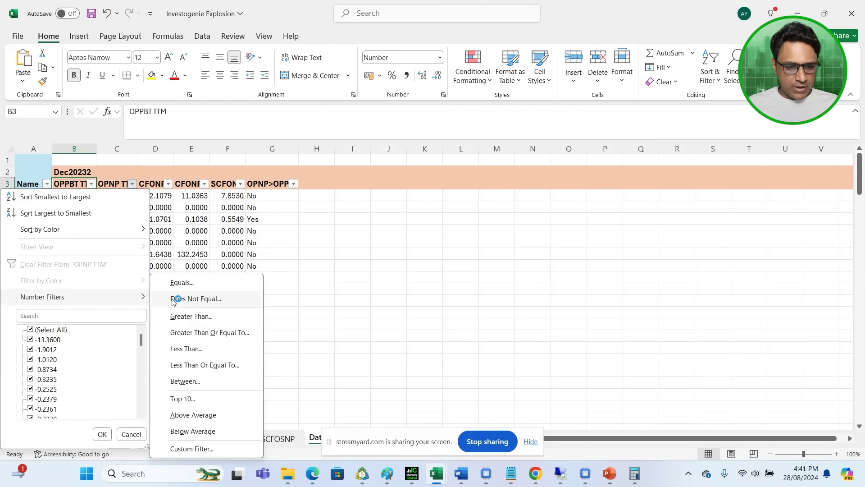
{"action": "left_click", "coordinate": [203, 317]}
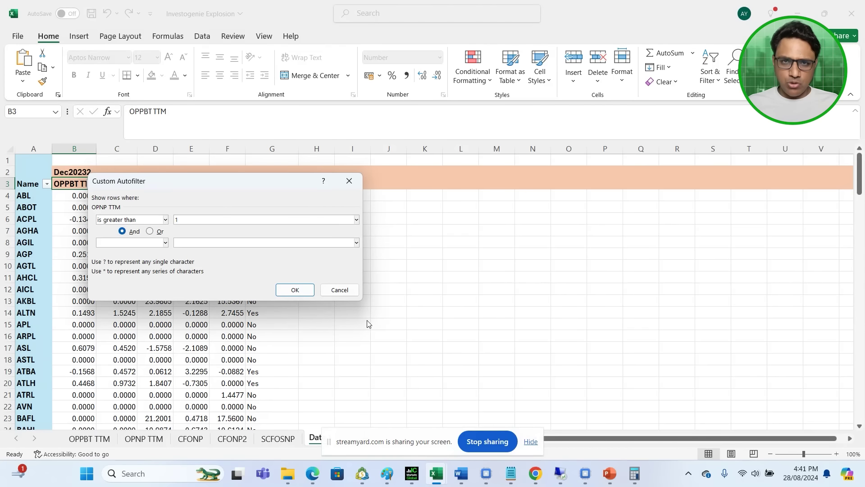
{"action": "left_click", "coordinate": [294, 290]}
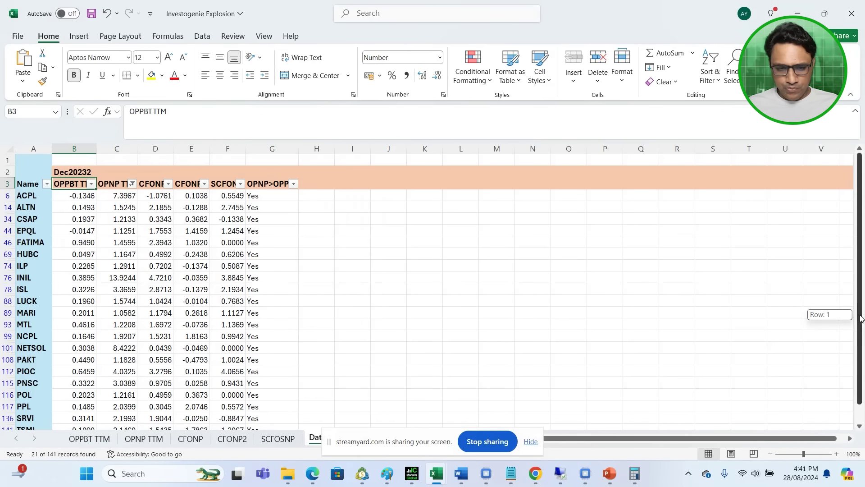
Step: Examine ACPL's OPNP TTM score in the filtered list and its Dec2023 to Jun2023 scores in the OPNP TTM sheet's second quarter block
{"action": "scroll", "coordinate": [838, 316], "scroll_direction": "down", "scroll_amount": 1}
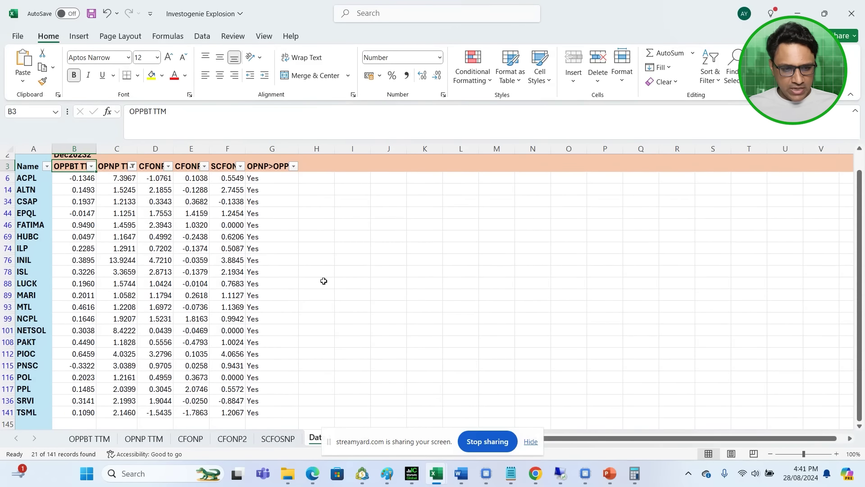
{"action": "left_click", "coordinate": [126, 203]}
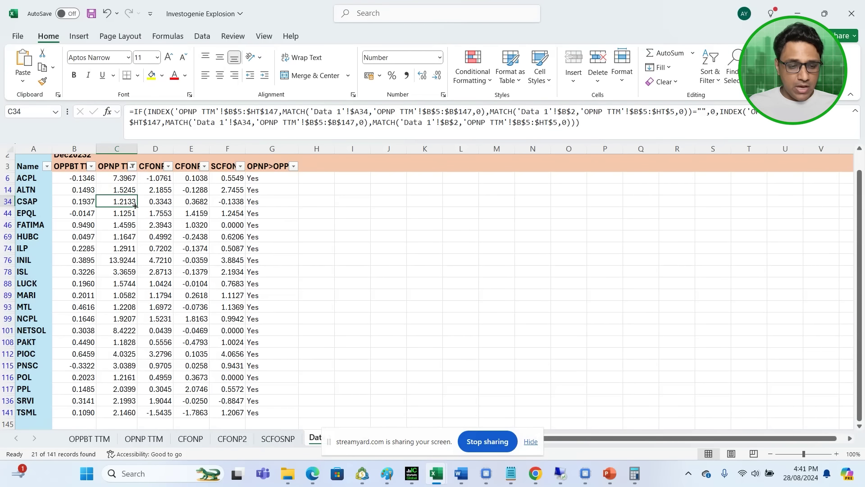
{"action": "left_click", "coordinate": [124, 177]}
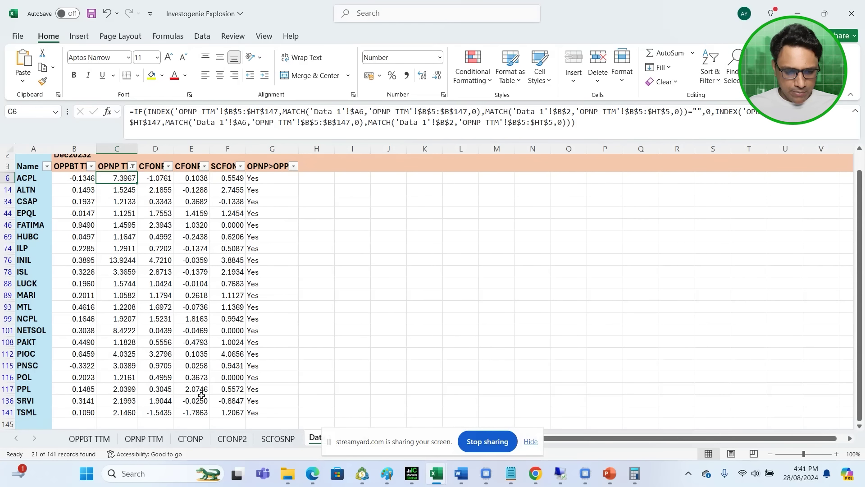
{"action": "left_click", "coordinate": [135, 438]}
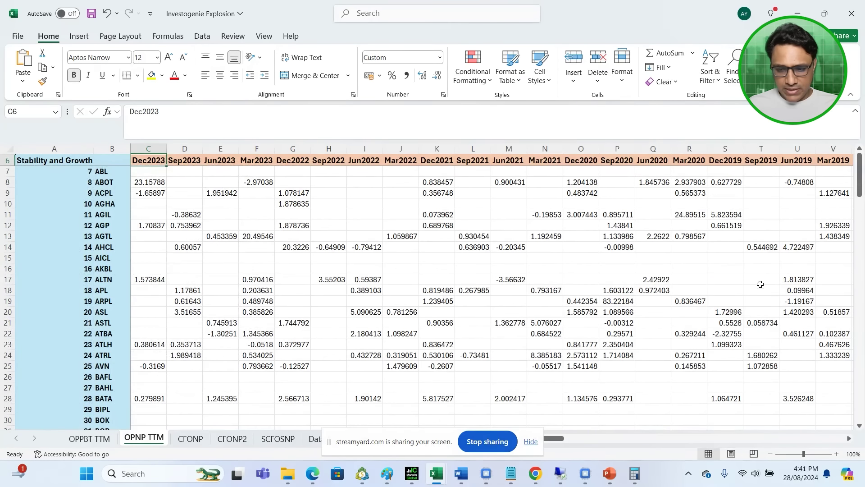
{"action": "left_click_drag", "start_coordinate": [560, 441], "coordinate": [683, 427]}
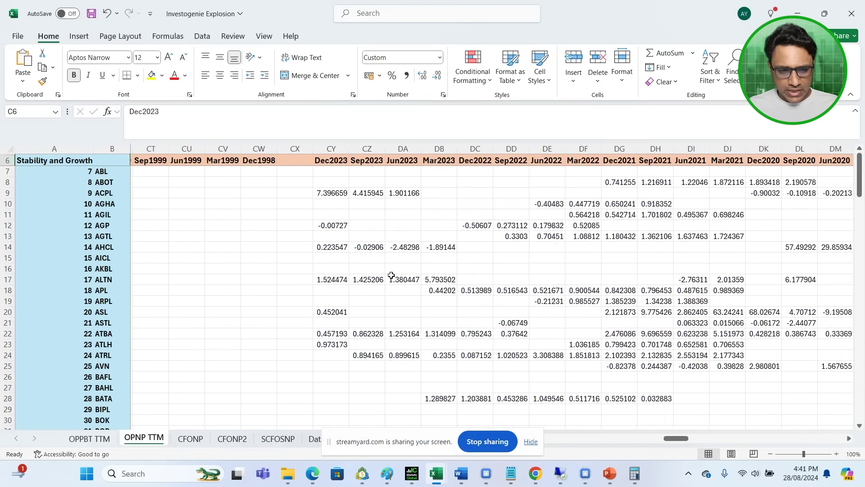
{"action": "left_click", "coordinate": [411, 192]}
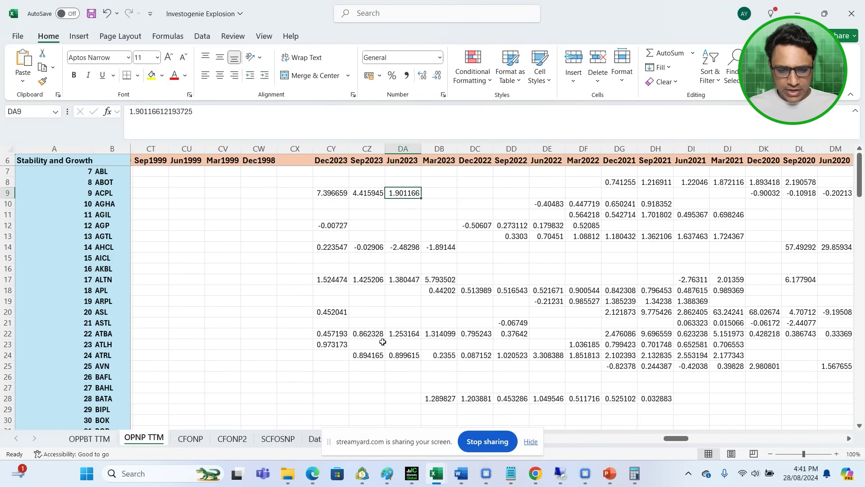
Step: Switch to the KSE 100 chart in TradingView and replace the GLAXO comparison with ACPL, Attock Cement Pakistan, on the same percent scale
{"action": "left_click", "coordinate": [312, 473]}
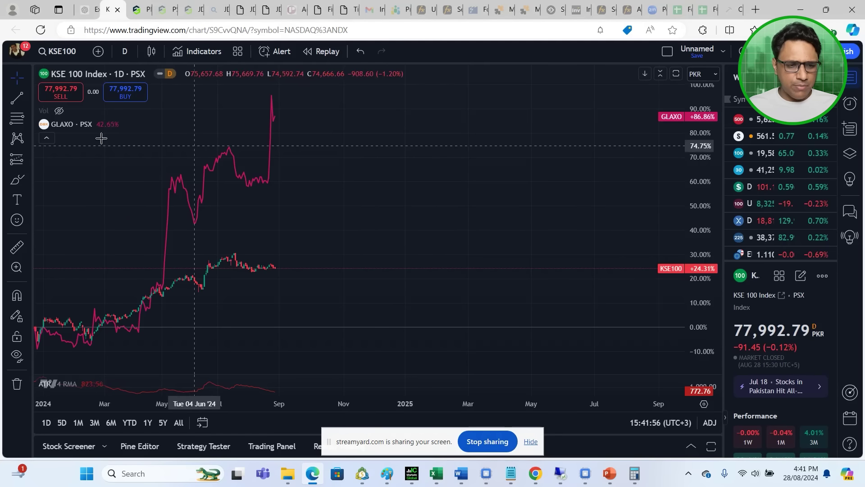
{"action": "left_click", "coordinate": [134, 124]}
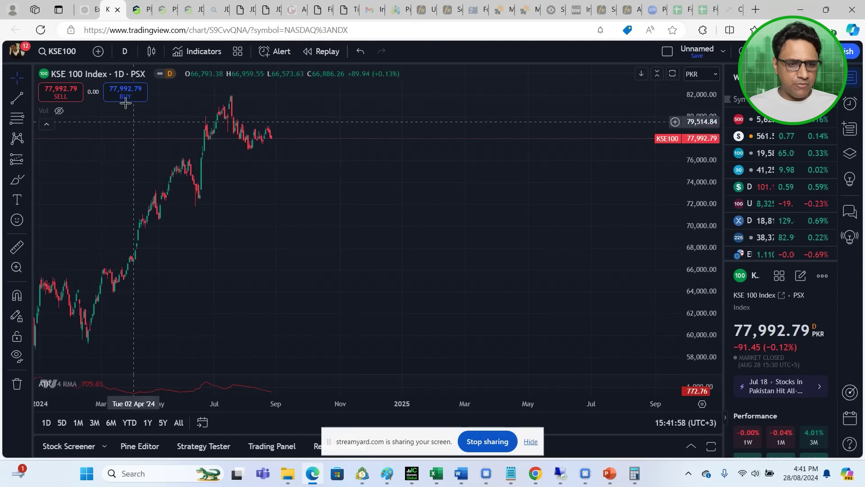
{"action": "left_click", "coordinate": [98, 53]}
{"action": "type", "text": "ACPL"}
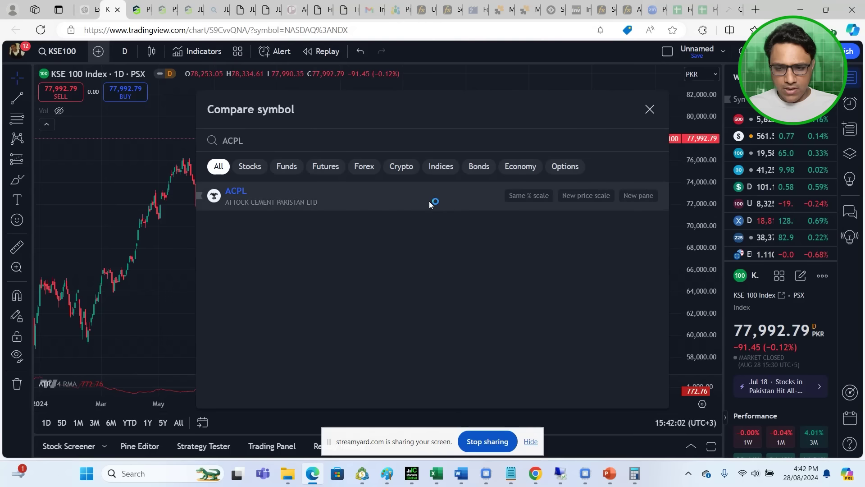
{"action": "left_click", "coordinate": [522, 194]}
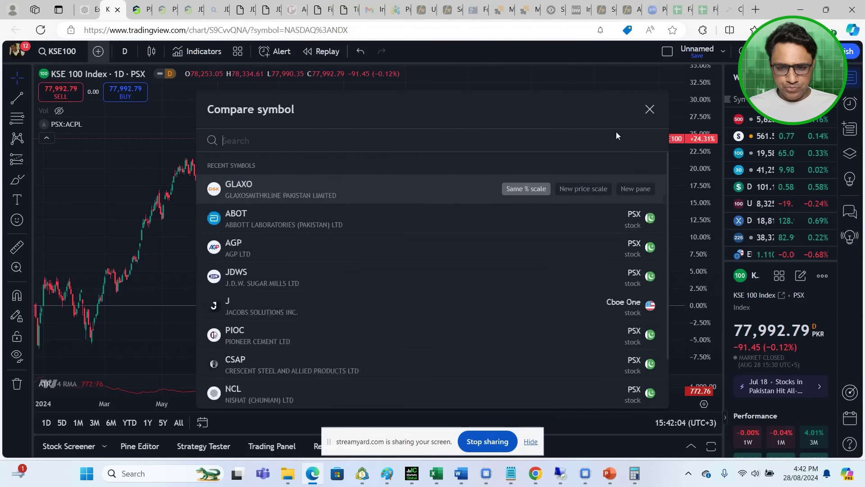
{"action": "left_click", "coordinate": [650, 109]}
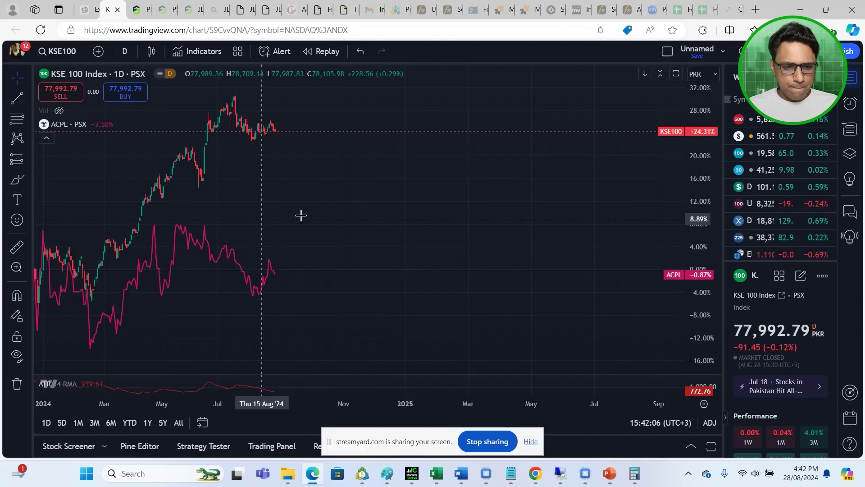
Step: Replace the ACPL comparison on the KSE 100 chart with PIOC, Pioneer Cement Ltd, on the same percent scale
{"action": "left_click_drag", "start_coordinate": [374, 205], "coordinate": [610, 222]}
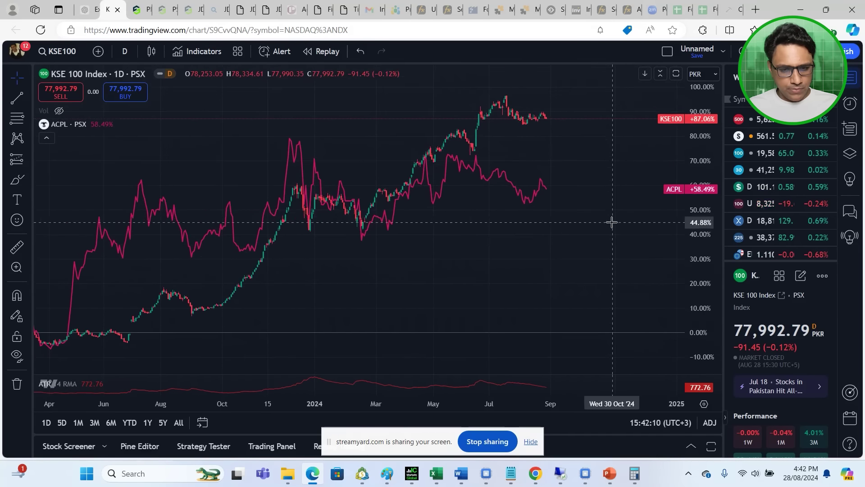
{"action": "left_click_drag", "start_coordinate": [496, 238], "coordinate": [530, 241]}
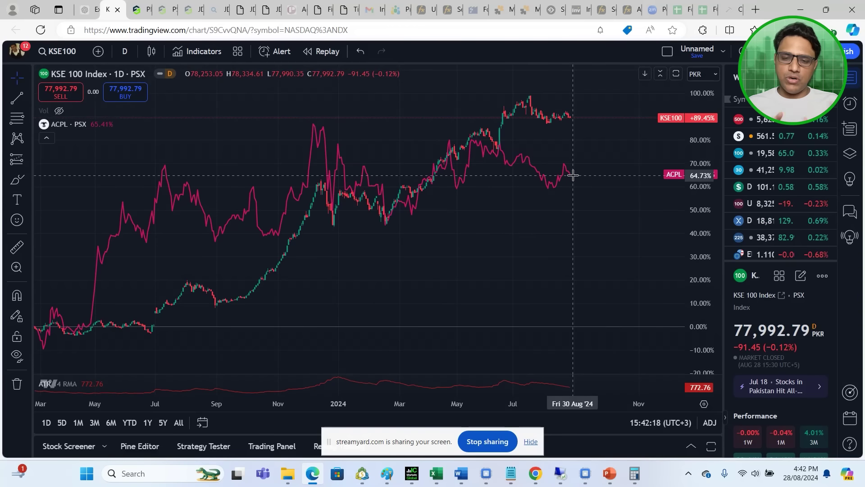
{"action": "mouse_move", "coordinate": [90, 124]}
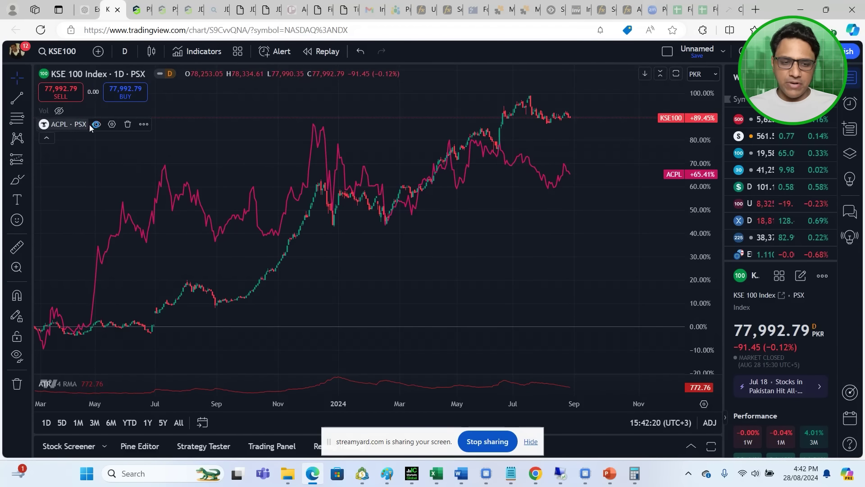
{"action": "left_click", "coordinate": [129, 124]}
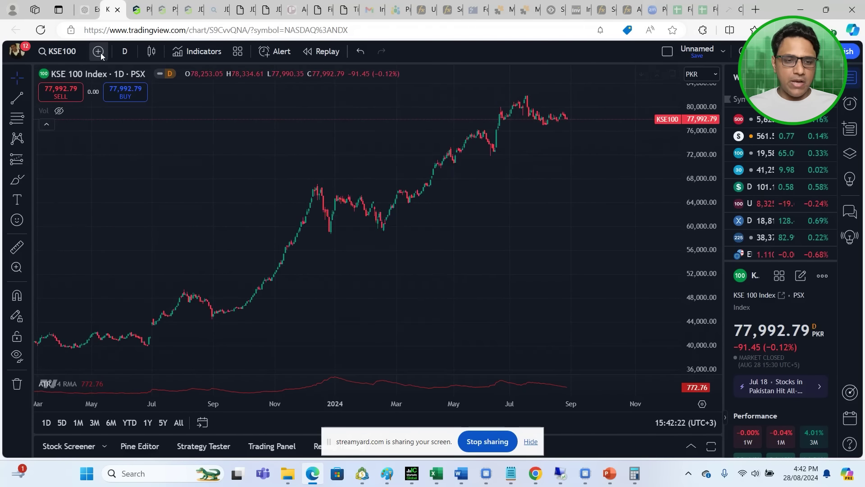
{"action": "left_click", "coordinate": [100, 52]}
{"action": "type", "text": "PIOC"}
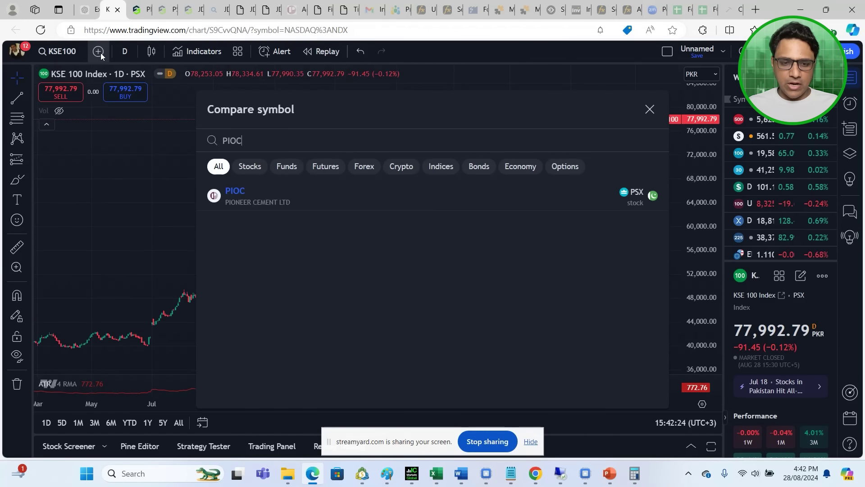
{"action": "mouse_move", "coordinate": [547, 208]}
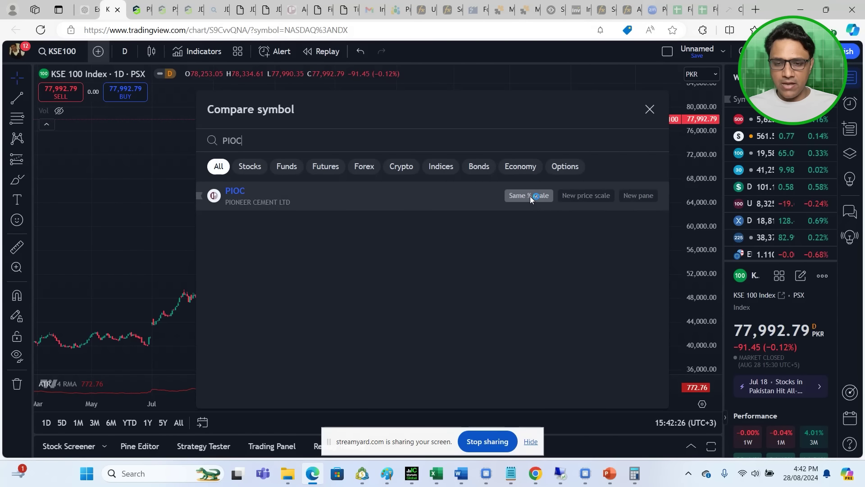
{"action": "left_click", "coordinate": [530, 196]}
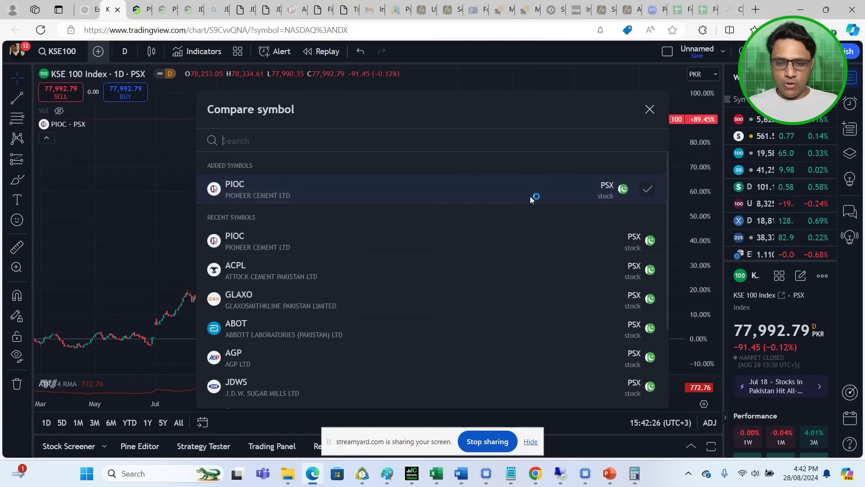
{"action": "left_click", "coordinate": [649, 109]}
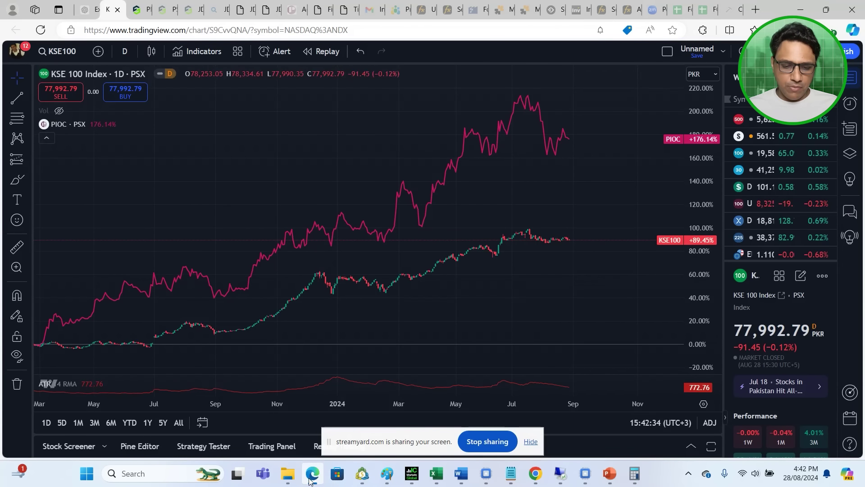
Step: Switch to the Excel workbook's Data 1 sheet and examine the filtered OPNP TTM scores from ACPL down to SRVI
{"action": "key", "text": "alt+Tab"}
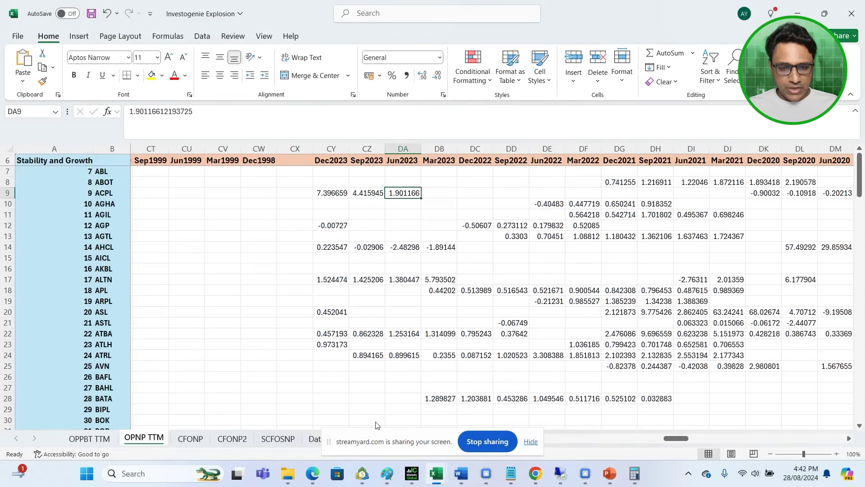
{"action": "left_click", "coordinate": [315, 439]}
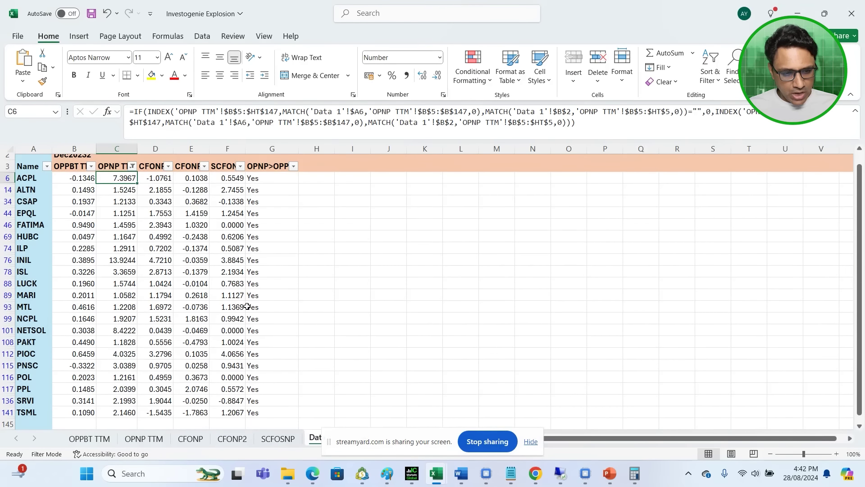
{"action": "key", "text": "Down"}
{"action": "key", "text": "Down"}
{"action": "key", "text": "Down"}
{"action": "key", "text": "Down"}
{"action": "key", "text": "Down"}
{"action": "key", "text": "Down"}
{"action": "key", "text": "Down"}
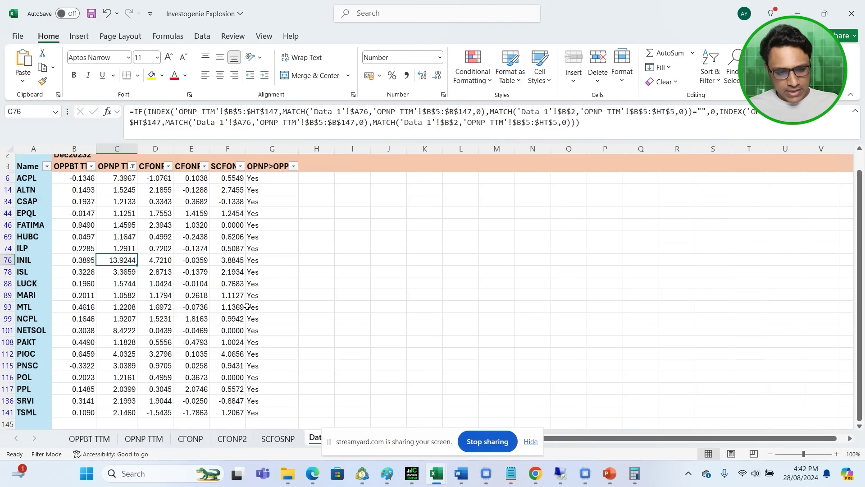
{"action": "key", "text": "Down"}
{"action": "key", "text": "Down"}
{"action": "key", "text": "Down"}
{"action": "key", "text": "Down"}
{"action": "key", "text": "Down"}
{"action": "key", "text": "Down"}
{"action": "key", "text": "Down"}
{"action": "key", "text": "Down"}
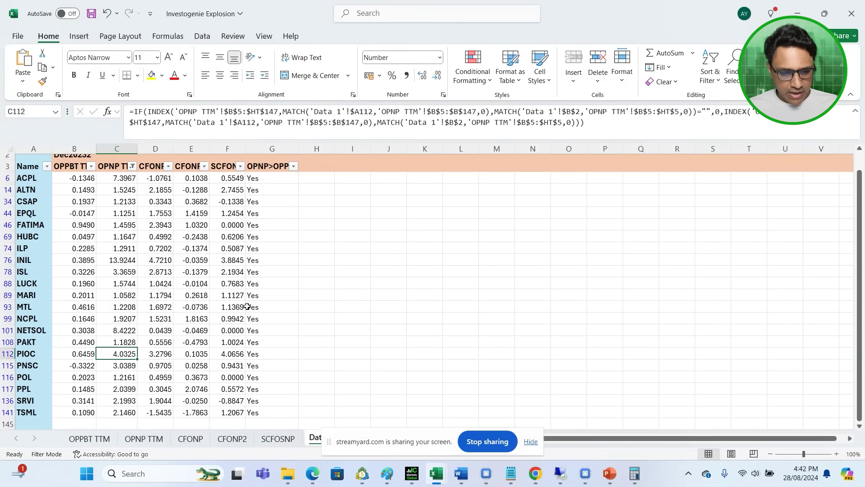
{"action": "key", "text": "Down"}
{"action": "key", "text": "Down"}
{"action": "key", "text": "Down"}
{"action": "key", "text": "Down"}
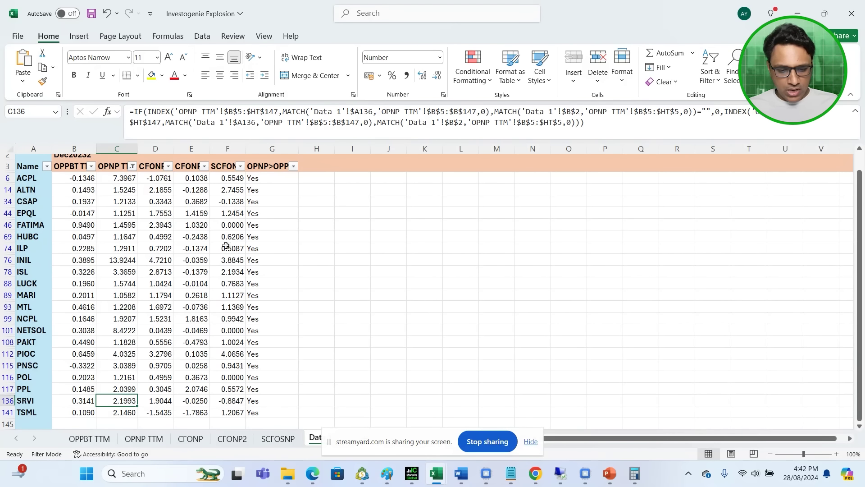
Step: Switch to the KSE 100 chart in TradingView and replace the PIOC comparison with PNSC, Pakistan National Shipping Corporation, on the same percent scale
{"action": "left_click", "coordinate": [311, 419]}
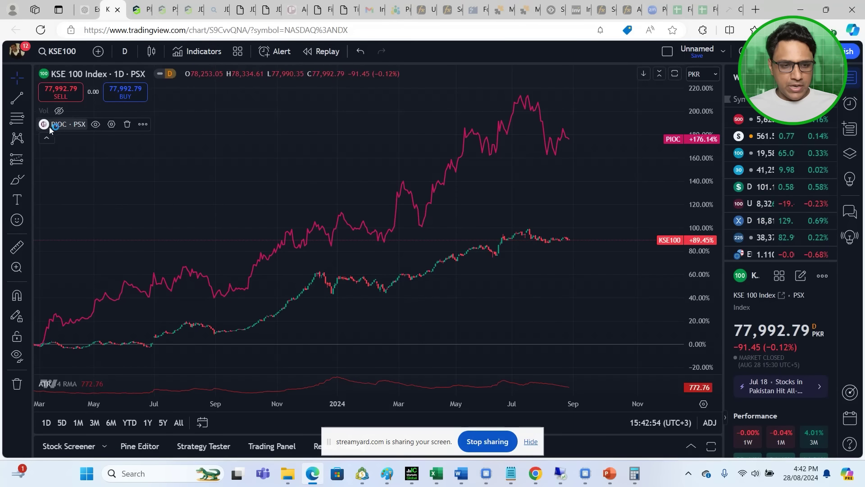
{"action": "left_click", "coordinate": [126, 125]}
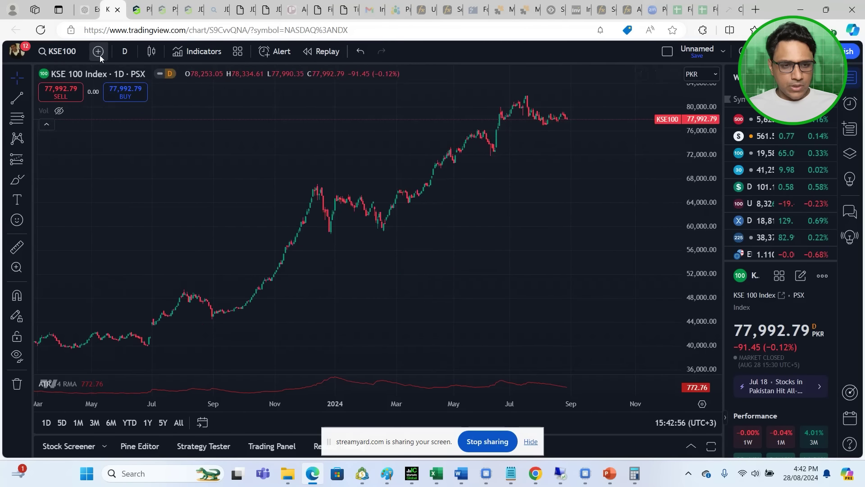
{"action": "left_click", "coordinate": [99, 54]}
{"action": "type", "text": "PNSC"}
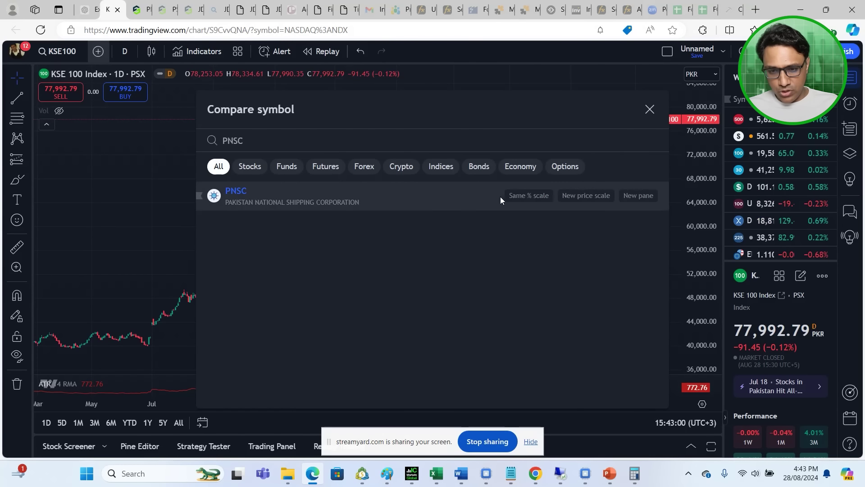
{"action": "left_click", "coordinate": [519, 196]}
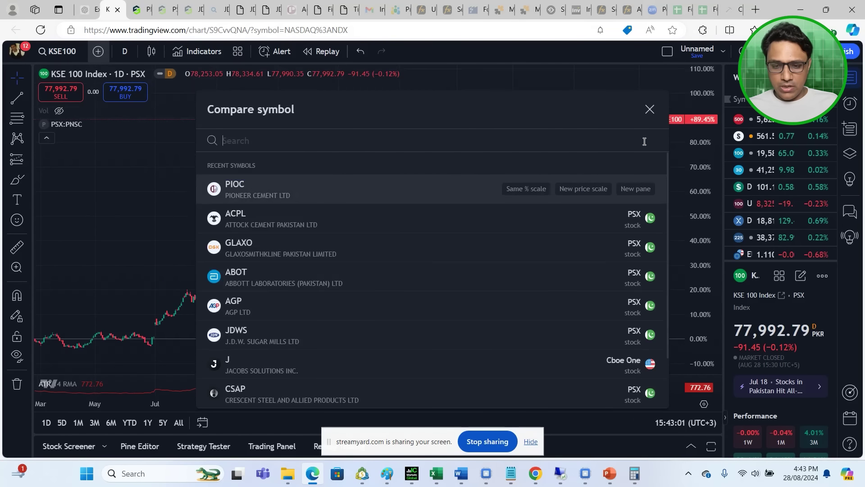
{"action": "left_click", "coordinate": [649, 110]}
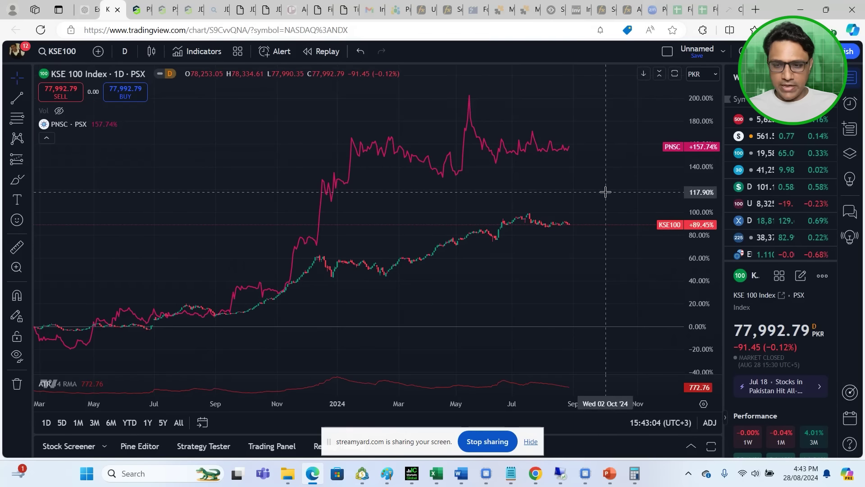
Step: Replace the PNSC comparison on the KSE 100 chart with INIL, International Industries Ltd, on the same percent scale
{"action": "mouse_move", "coordinate": [72, 129]}
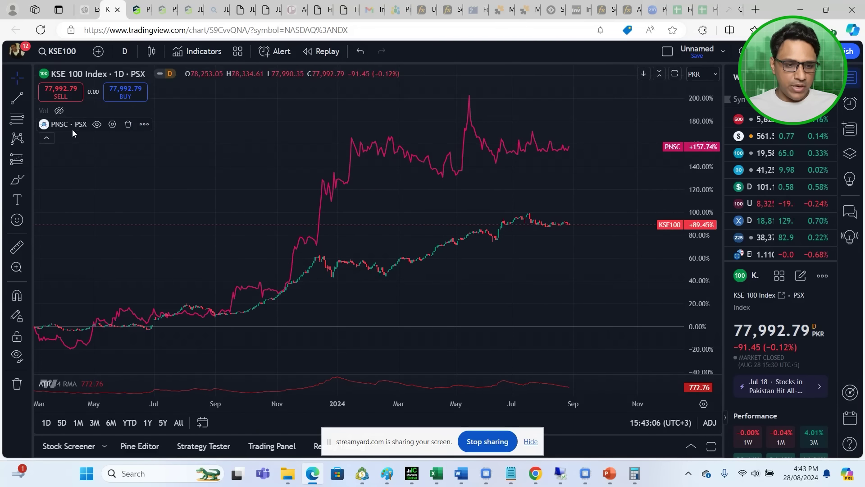
{"action": "left_click", "coordinate": [129, 125]}
{"action": "left_click", "coordinate": [98, 51]}
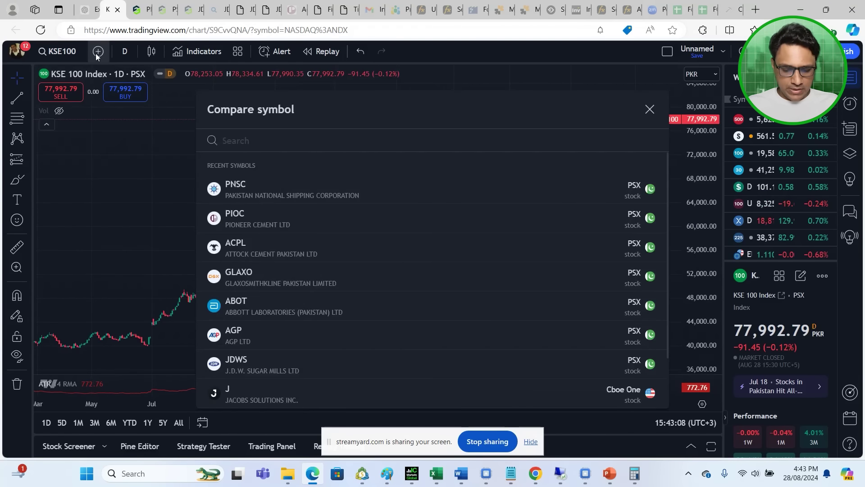
{"action": "type", "text": "INIL"}
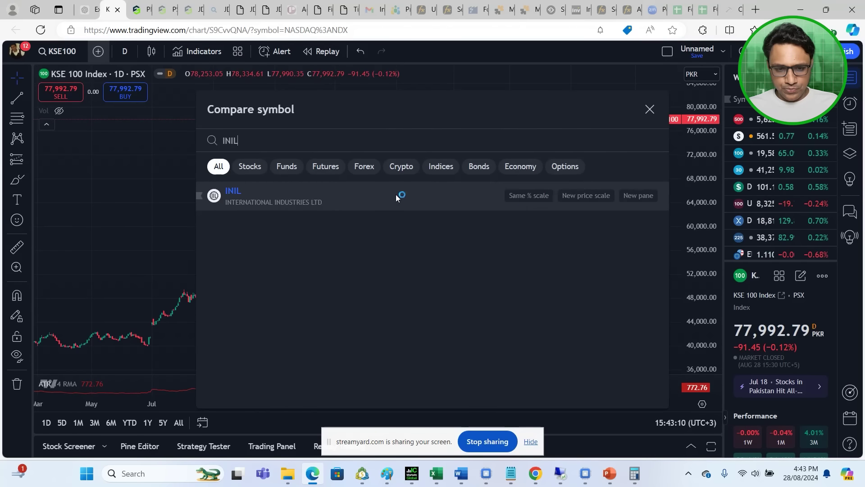
{"action": "left_click", "coordinate": [528, 195]}
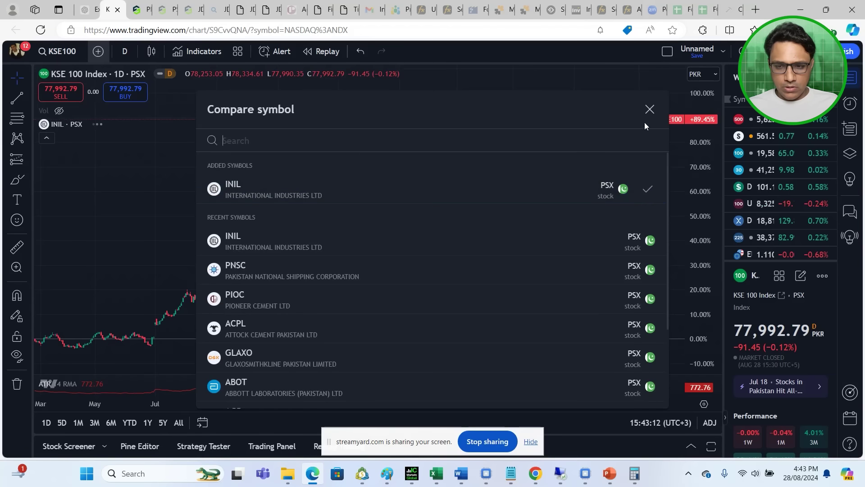
{"action": "left_click", "coordinate": [649, 109]}
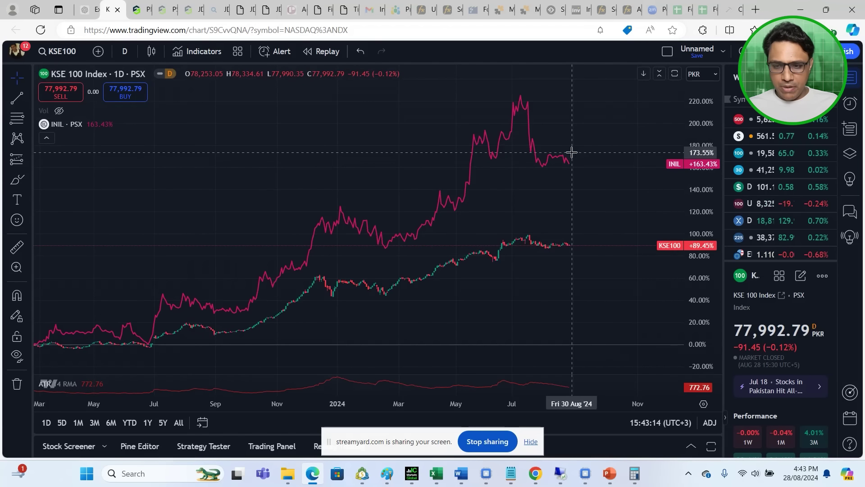
Step: Replace the INIL comparison on the KSE 100 chart with ISL, International Steels Ltd from PSX, on the same percent scale
{"action": "mouse_move", "coordinate": [68, 131]}
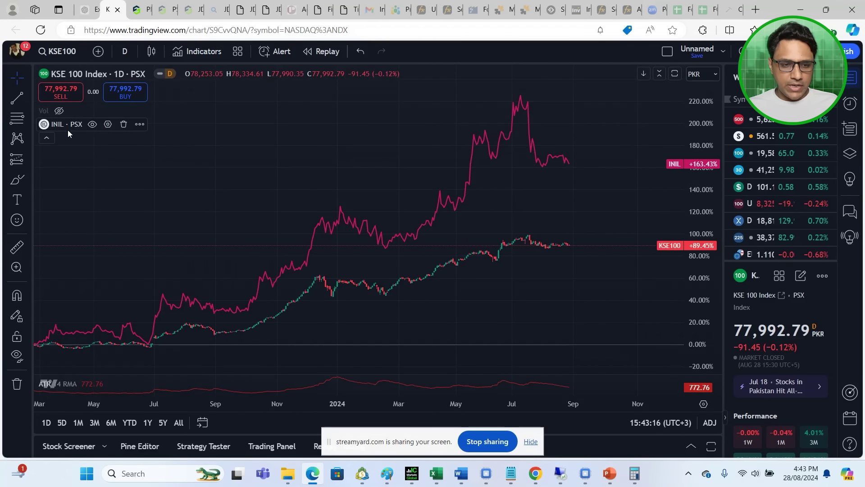
{"action": "left_click", "coordinate": [123, 124]}
{"action": "left_click", "coordinate": [98, 52]}
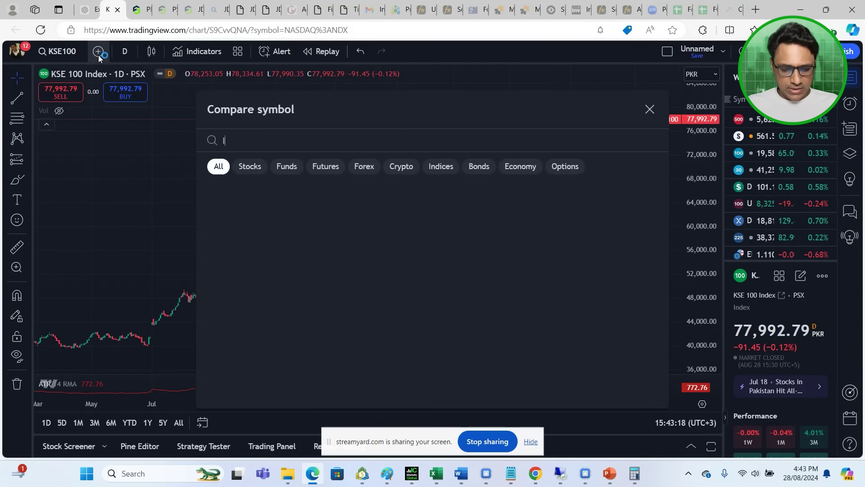
{"action": "type", "text": "ISL"}
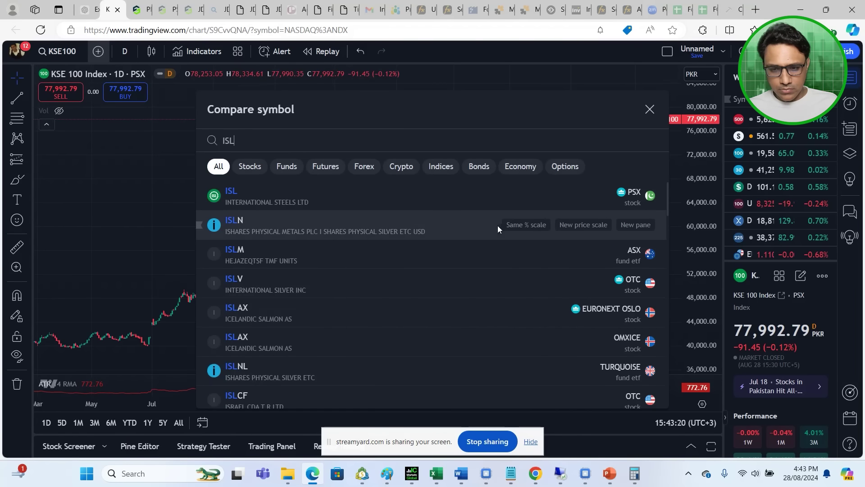
{"action": "left_click", "coordinate": [531, 194]}
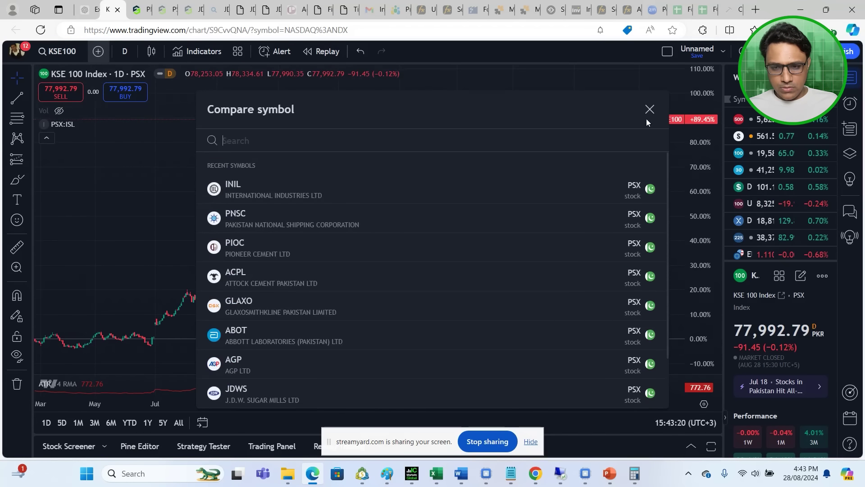
{"action": "left_click", "coordinate": [651, 111]}
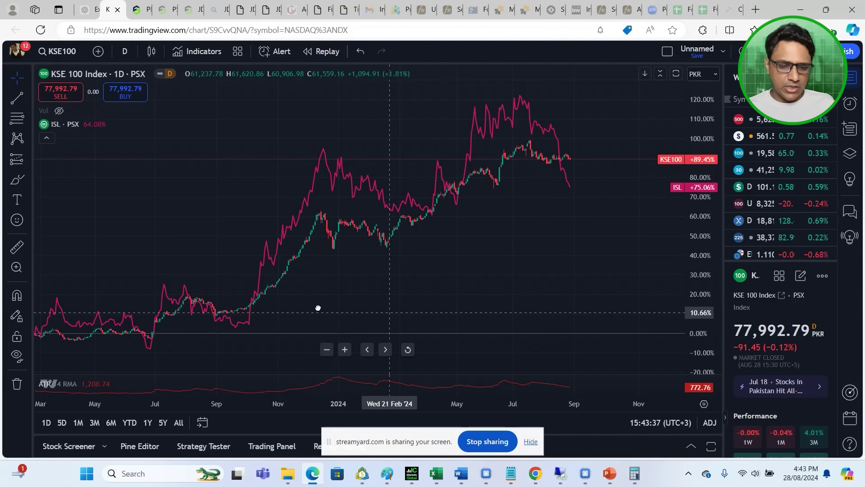
{"action": "left_click_drag", "start_coordinate": [319, 305], "coordinate": [399, 258]}
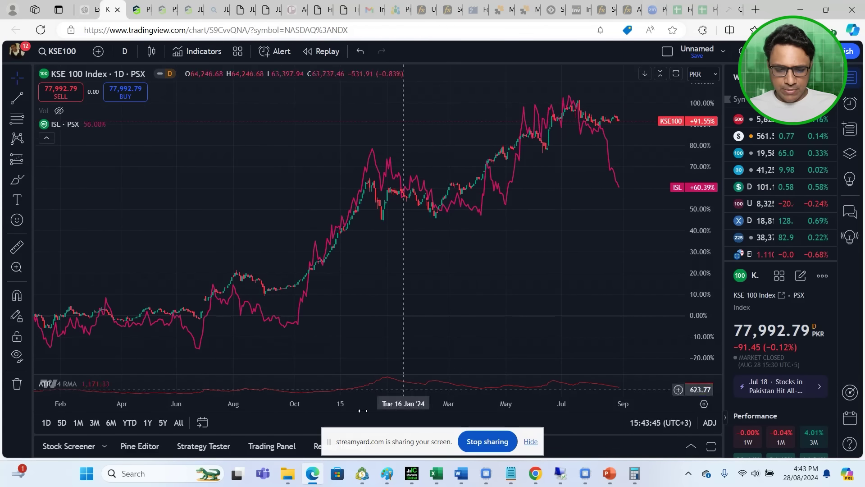
Step: Look through the filtered OPNP TTM list in Excel for further high-scoring companies, and return to the KSE 100 chart in TradingView
{"action": "left_click", "coordinate": [308, 476]}
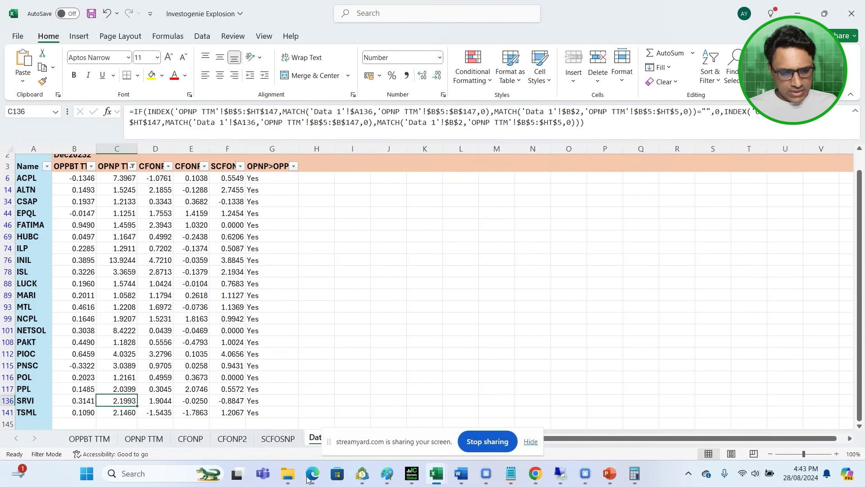
{"action": "key", "text": "Up"}
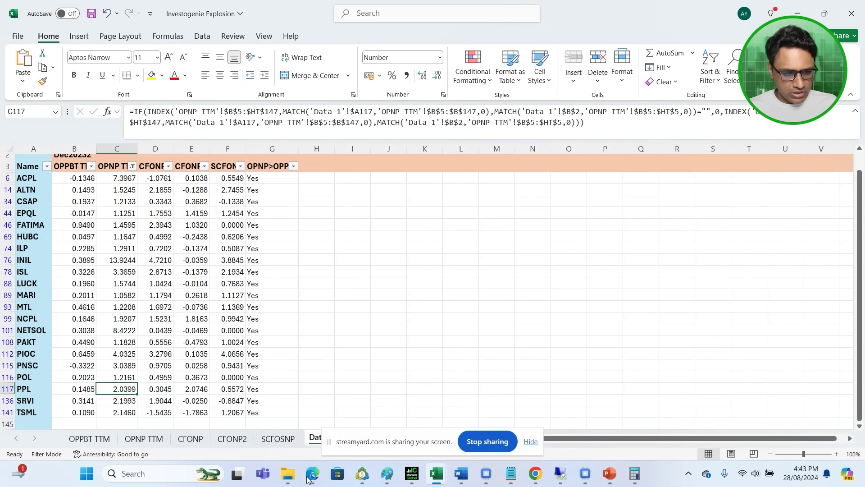
{"action": "key", "text": "Up"}
{"action": "key", "text": "Up"}
{"action": "key", "text": "Up"}
{"action": "key", "text": "Up"}
{"action": "key", "text": "Up"}
{"action": "key", "text": "Up"}
{"action": "key", "text": "Up"}
{"action": "key", "text": "Up"}
{"action": "key", "text": "Up"}
{"action": "key", "text": "Up"}
{"action": "key", "text": "Up"}
{"action": "key", "text": "Up"}
{"action": "key", "text": "Up"}
{"action": "key", "text": "Up"}
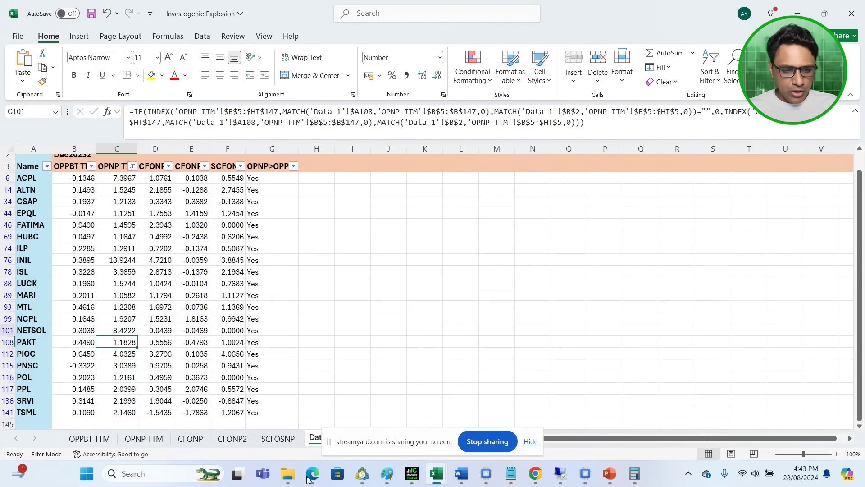
{"action": "key", "text": "Up"}
{"action": "key", "text": "Up"}
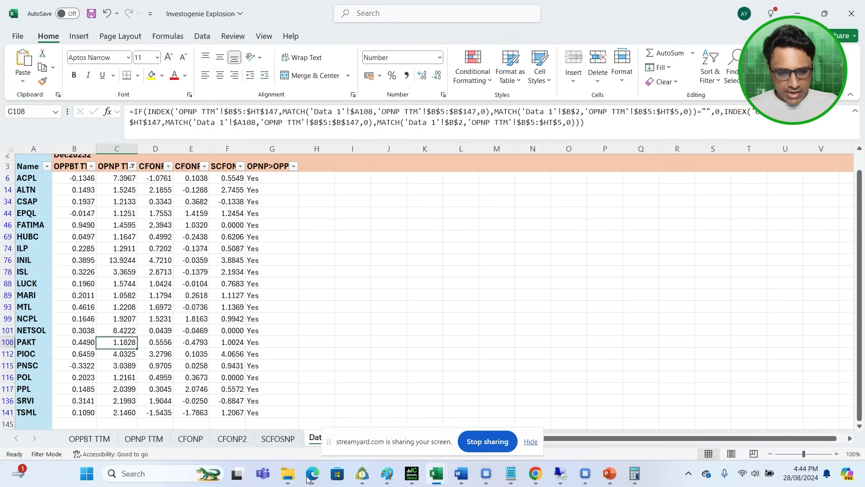
{"action": "key", "text": "Up"}
{"action": "key", "text": "Down"}
{"action": "key", "text": "Down"}
{"action": "key", "text": "Down"}
{"action": "key", "text": "Down"}
{"action": "key", "text": "Down"}
{"action": "key", "text": "Down"}
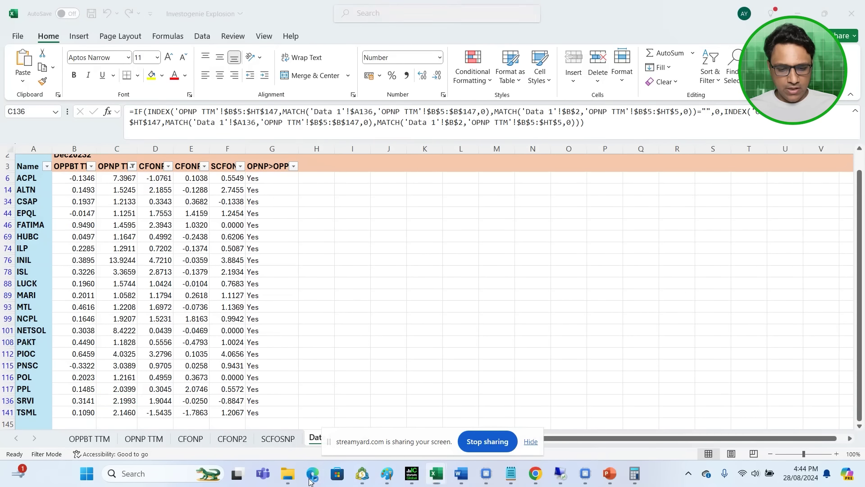
{"action": "left_click", "coordinate": [311, 479]}
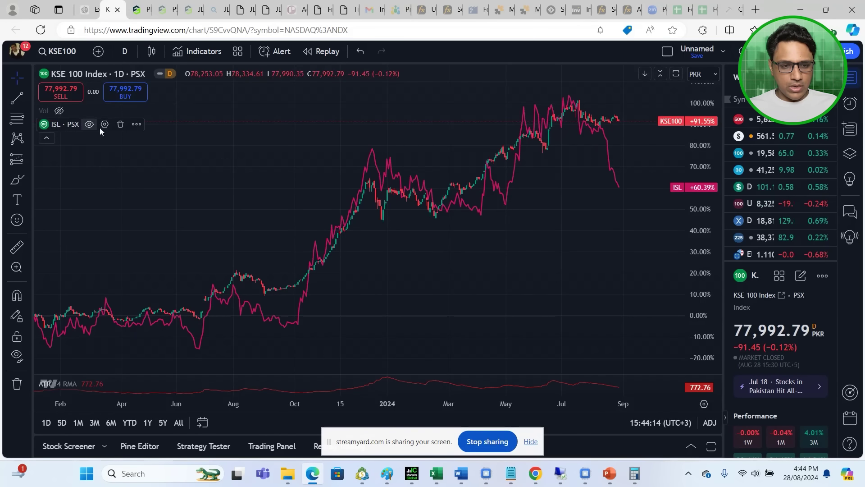
Step: Replace the ISL comparison on the KSE 100 chart with NETSOL, Netsol Technologies Ltd, on the same percent scale, and compare performance in 2024
{"action": "left_click", "coordinate": [119, 126]}
{"action": "left_click", "coordinate": [99, 52]}
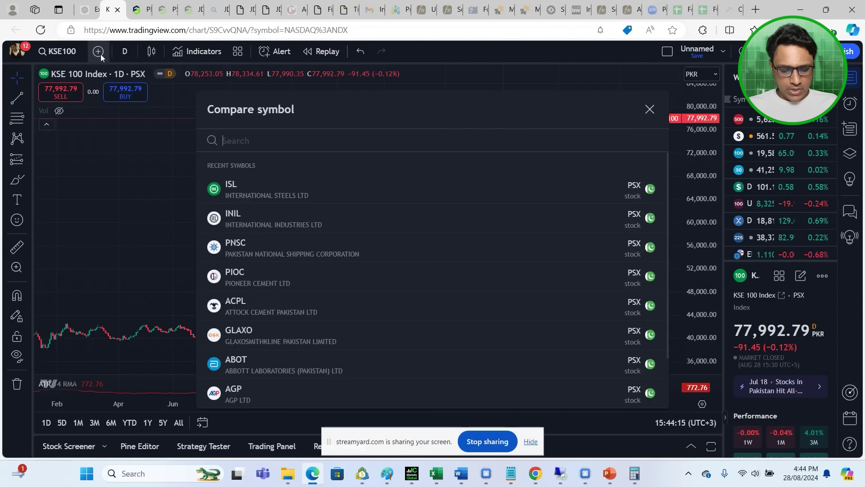
{"action": "type", "text": "NETSOL"}
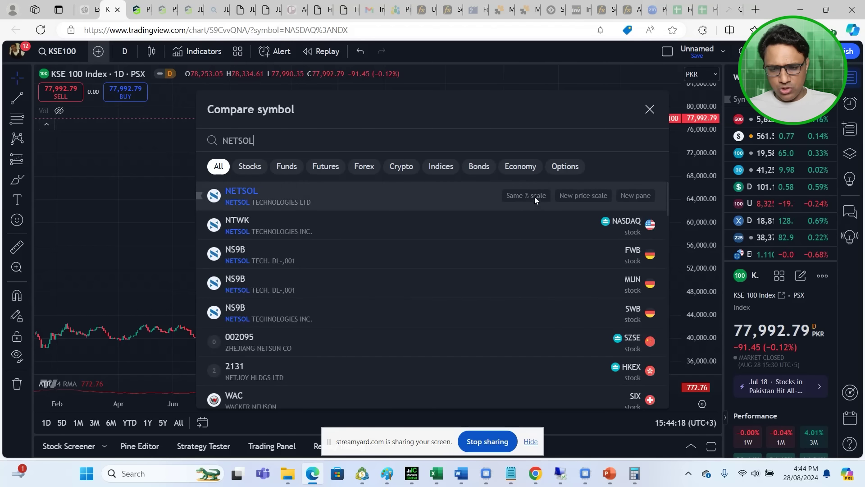
{"action": "left_click", "coordinate": [531, 194]}
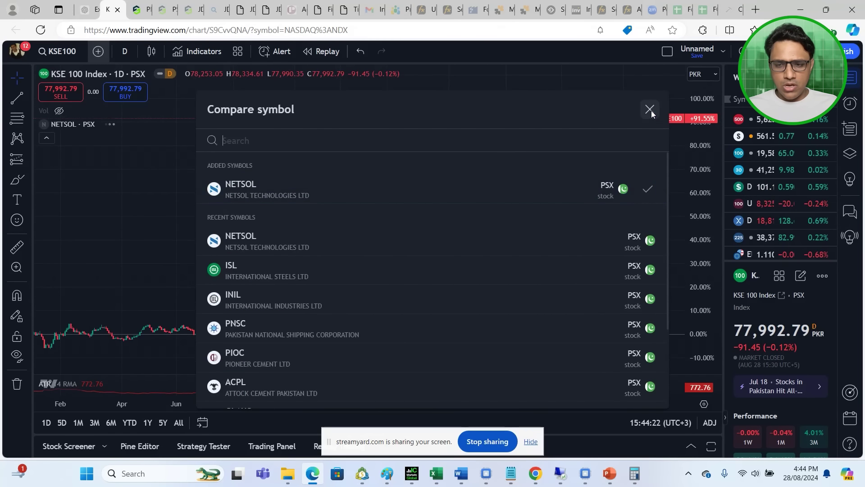
{"action": "left_click", "coordinate": [650, 110]}
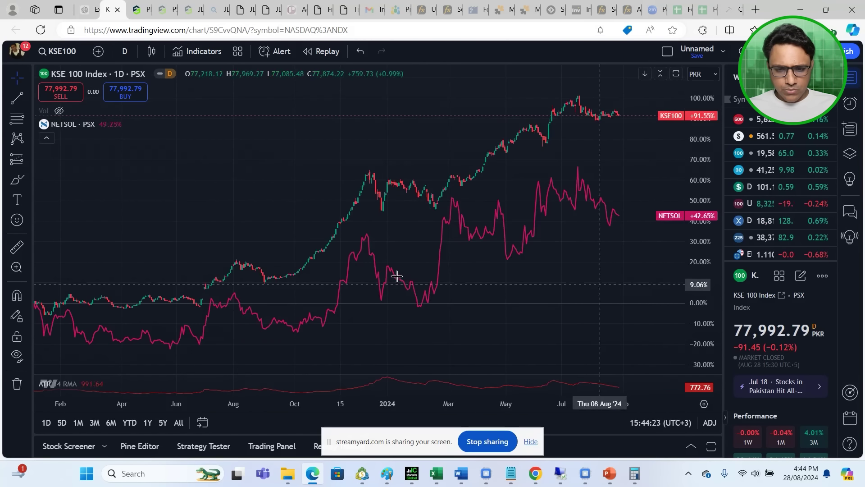
{"action": "left_click_drag", "start_coordinate": [393, 276], "coordinate": [74, 265]}
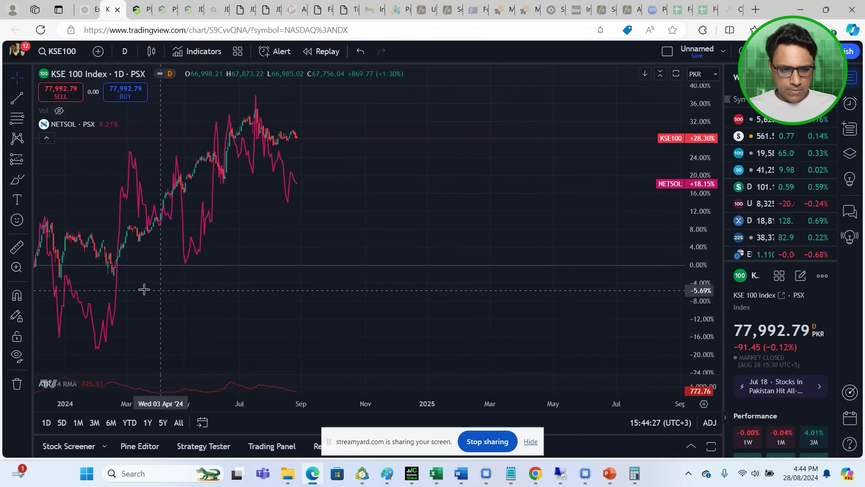
{"action": "left_click_drag", "start_coordinate": [144, 288], "coordinate": [90, 292]}
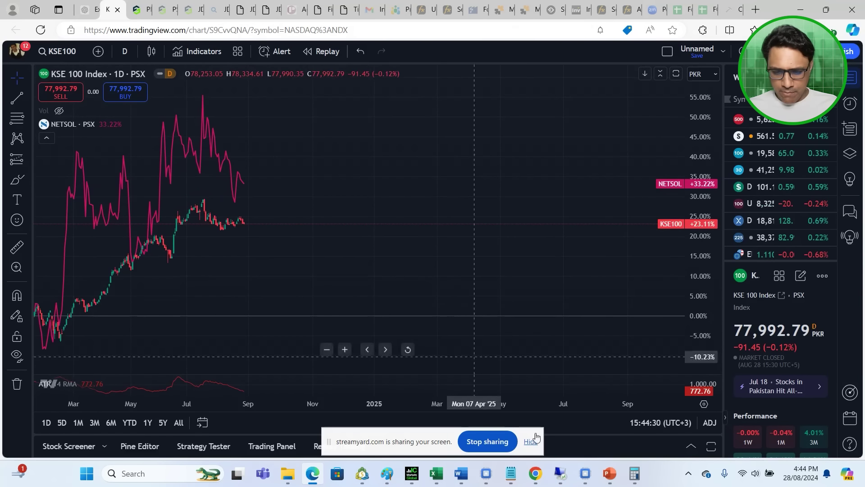
Step: Check NETSOL's Dec2023 score on the OPNP TTM sheet in Excel, and compare it with the 2024 price performance on the TradingView chart
{"action": "left_click", "coordinate": [311, 481]}
{"action": "left_click", "coordinate": [141, 441]}
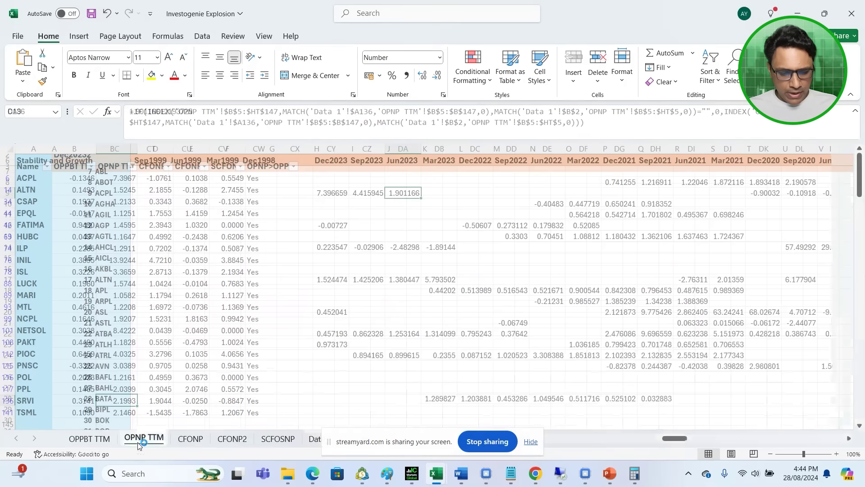
{"action": "left_click_drag", "start_coordinate": [859, 195], "coordinate": [861, 351]}
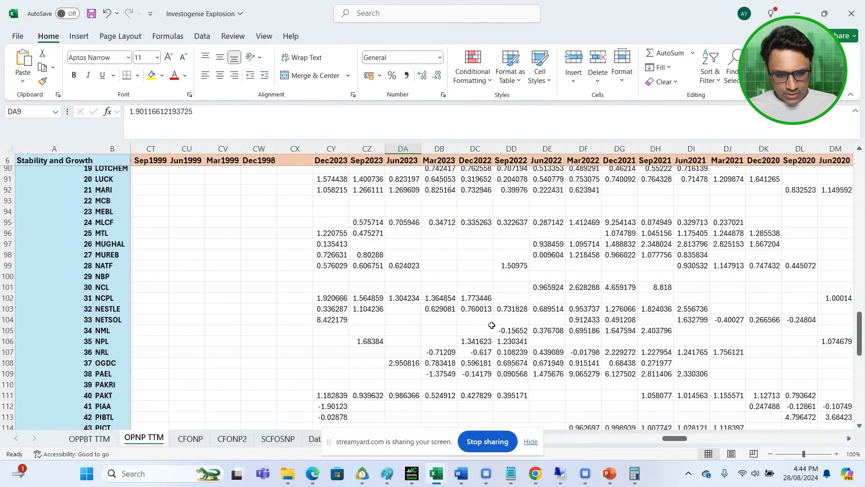
{"action": "left_click", "coordinate": [335, 319]}
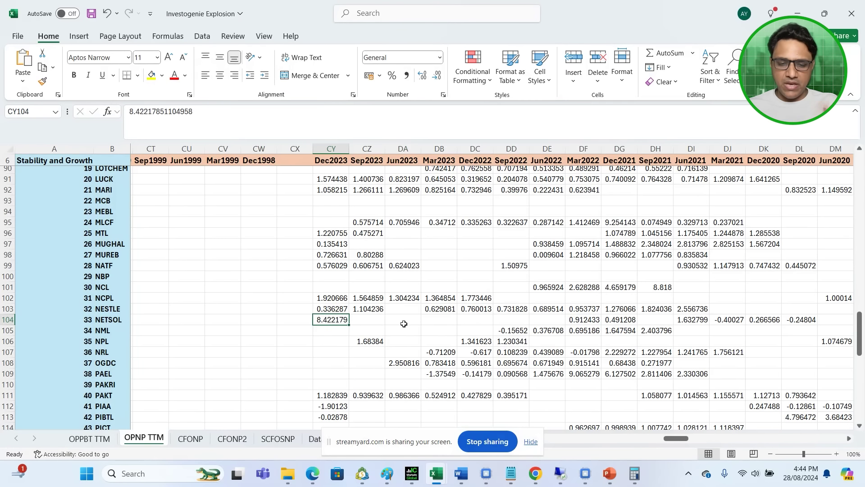
{"action": "left_click", "coordinate": [312, 473]}
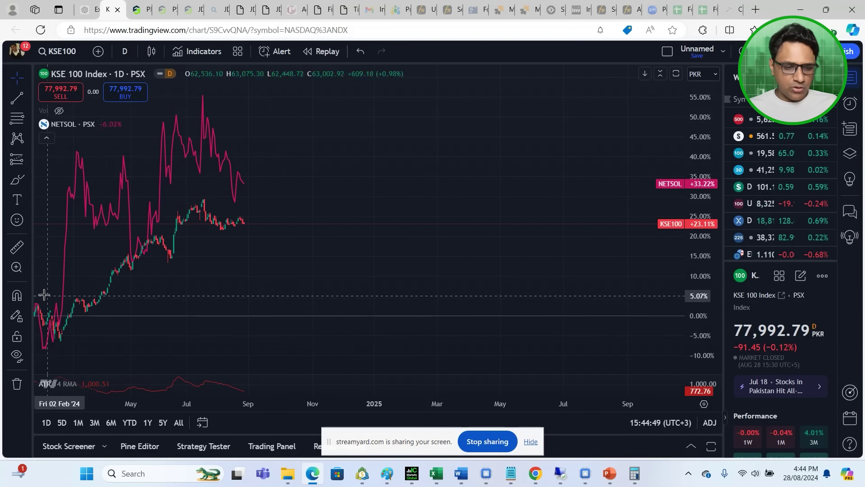
{"action": "mouse_move", "coordinate": [235, 294]}
{"action": "left_mouse_down"}
{"action": "mouse_move", "coordinate": [203, 295]}
{"action": "mouse_move", "coordinate": [233, 300]}
{"action": "left_mouse_up"}
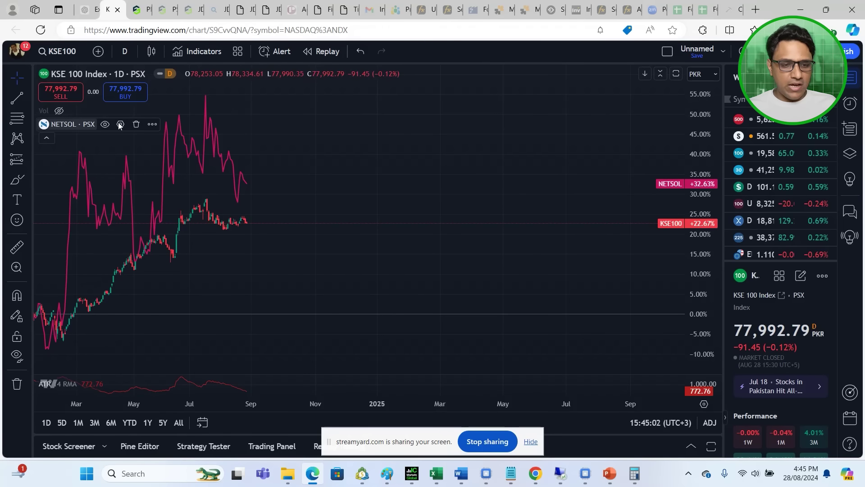
Step: Replace the NETSOL comparison on the KSE 100 chart with SRVI, Service Industries Ltd from PSX, on the same percent scale, and extend the view back through 2023
{"action": "left_click", "coordinate": [136, 124]}
{"action": "left_click", "coordinate": [96, 54]}
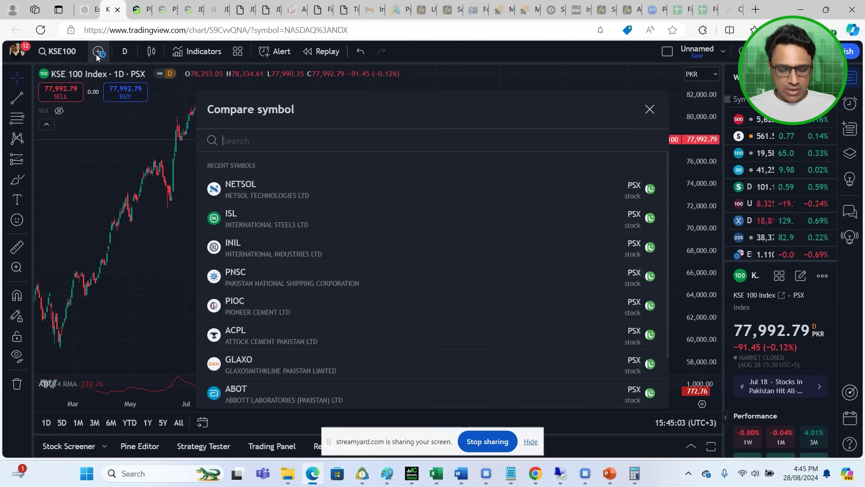
{"action": "type", "text": "SRVI"}
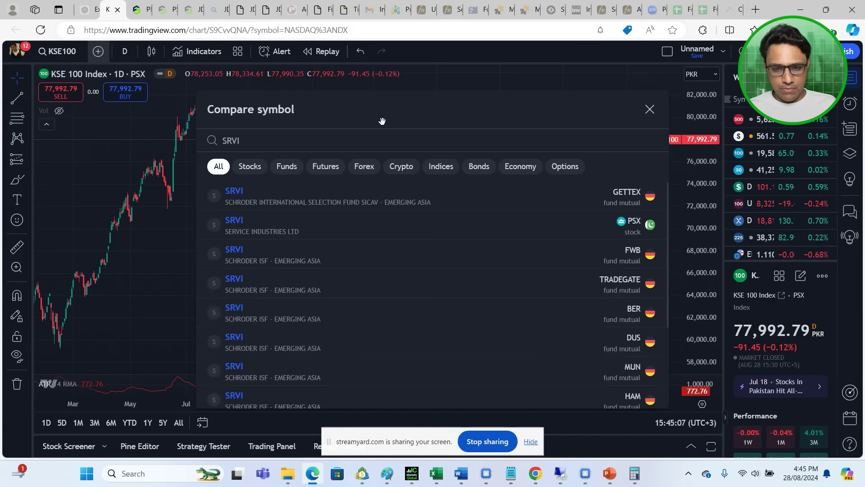
{"action": "left_click", "coordinate": [532, 227]}
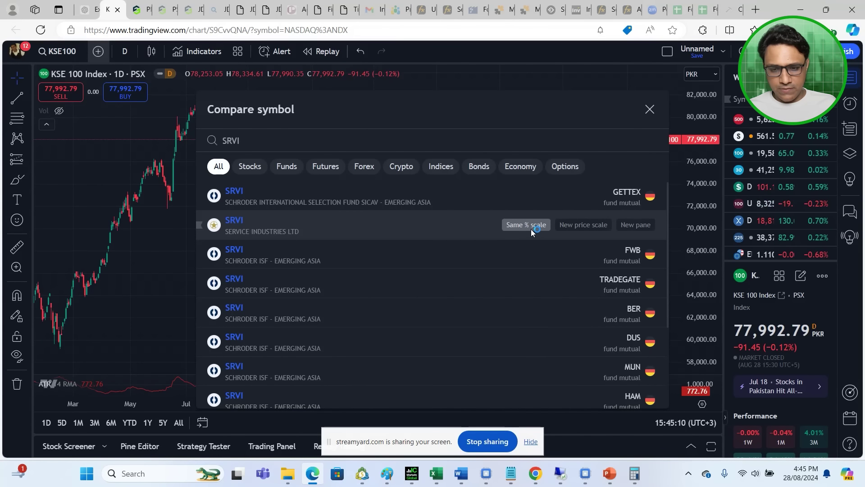
{"action": "left_click", "coordinate": [650, 109]}
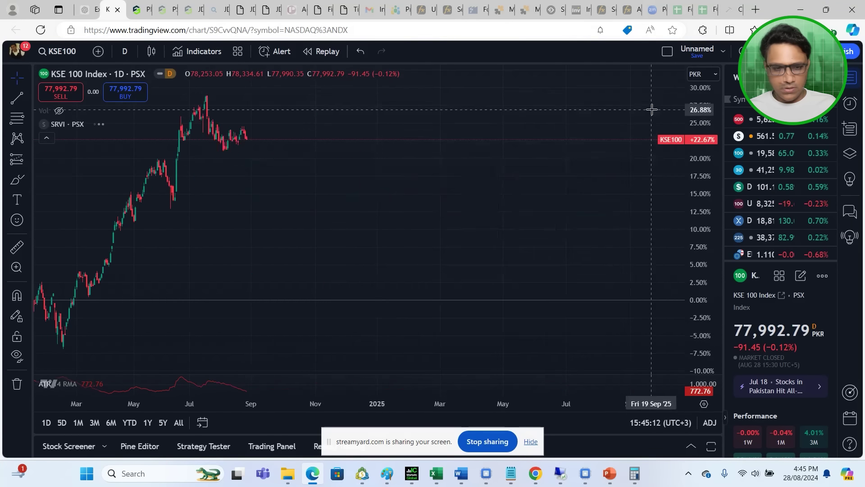
{"action": "left_click_drag", "start_coordinate": [283, 258], "coordinate": [426, 267]}
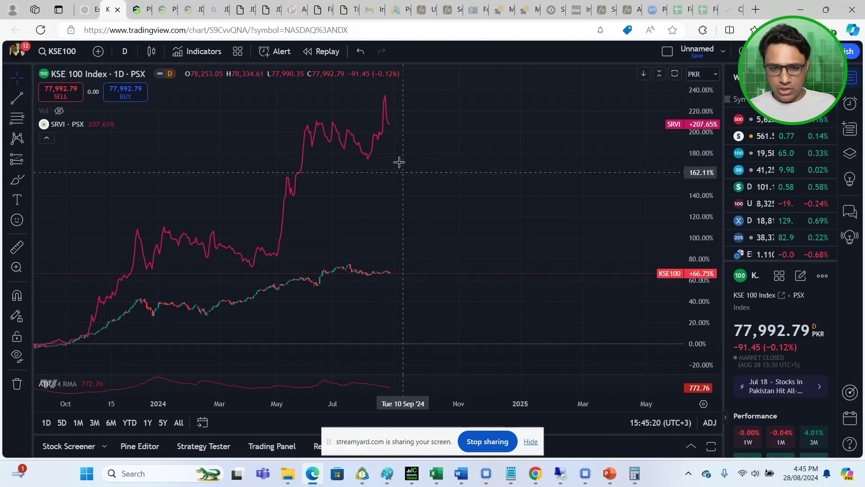
{"action": "left_click_drag", "start_coordinate": [450, 135], "coordinate": [531, 135]}
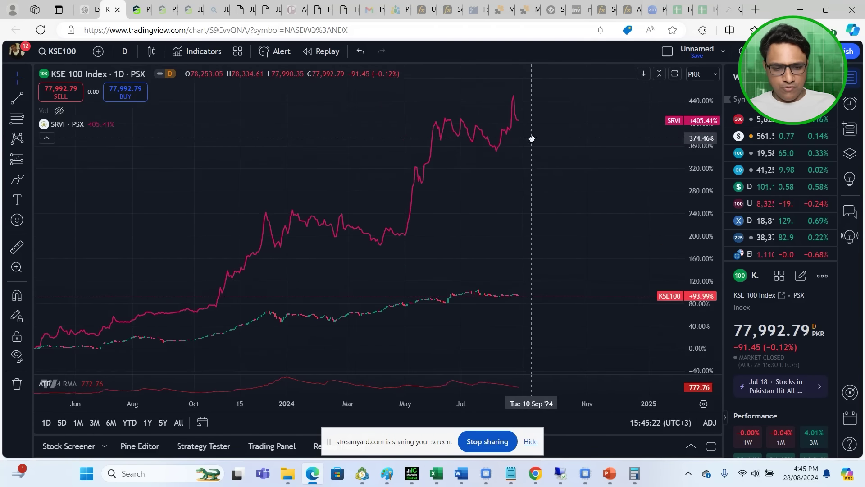
{"action": "left_click_drag", "start_coordinate": [575, 178], "coordinate": [590, 183]}
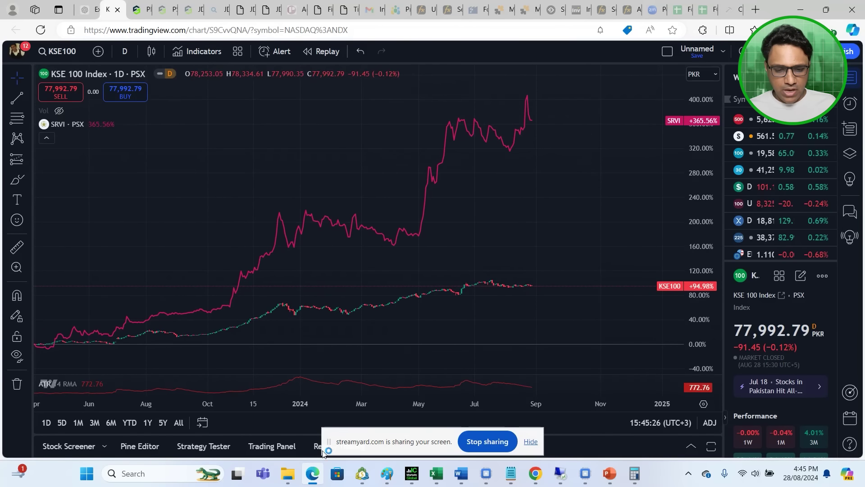
Step: Switch to the OPNP TTM sheet in Excel and look up SRVI's Dec2023 and Sep2023 scores
{"action": "left_click", "coordinate": [314, 479]}
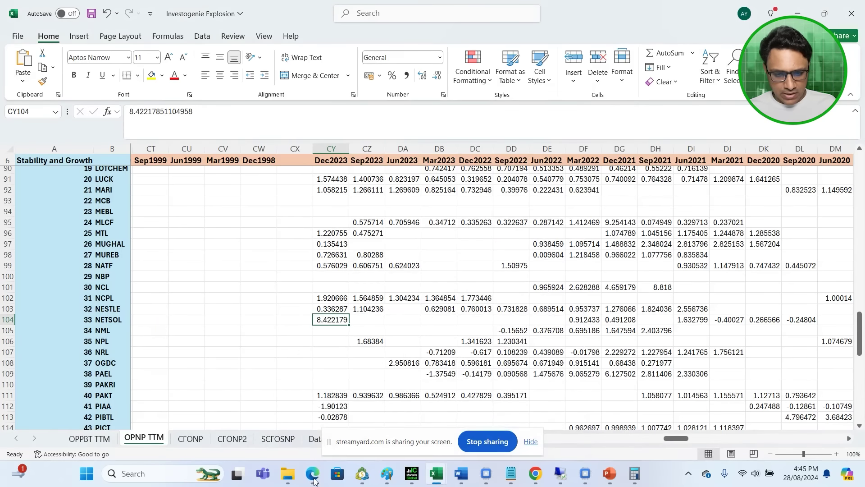
{"action": "key", "text": "Down"}
{"action": "key", "text": "Down"}
{"action": "key", "text": "Down"}
{"action": "key", "text": "Down"}
{"action": "key", "text": "Down"}
{"action": "key", "text": "Down"}
{"action": "key", "text": "Down"}
{"action": "key", "text": "Down"}
{"action": "key", "text": "Down"}
{"action": "key", "text": "Down"}
{"action": "key", "text": "Down"}
{"action": "key", "text": "Down"}
{"action": "key", "text": "Down"}
{"action": "key", "text": "Down"}
{"action": "key", "text": "Down"}
{"action": "key", "text": "Down"}
{"action": "key", "text": "Down"}
{"action": "key", "text": "Down"}
{"action": "key", "text": "Down"}
{"action": "key", "text": "Down"}
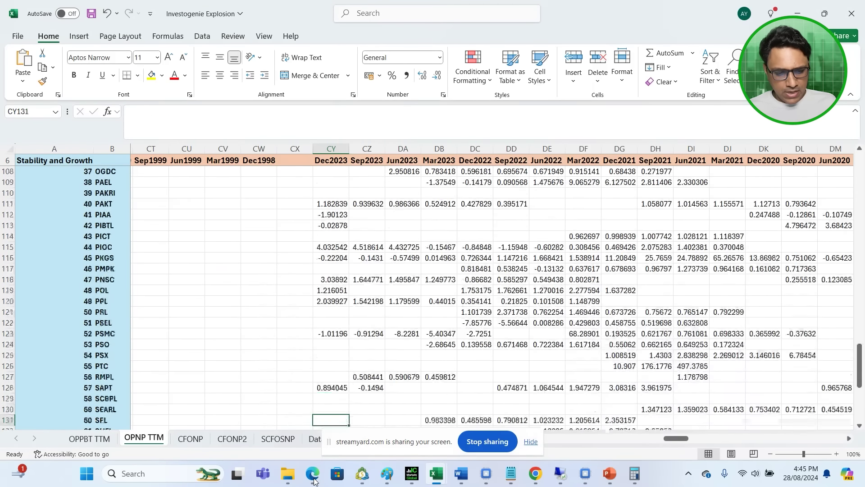
{"action": "key", "text": "Down"}
{"action": "key", "text": "Down"}
{"action": "key", "text": "Down"}
{"action": "key", "text": "Down"}
{"action": "key", "text": "Down"}
{"action": "key", "text": "Down"}
{"action": "key", "text": "Down"}
{"action": "key", "text": "Down"}
{"action": "key", "text": "Up"}
{"action": "key", "text": "Up"}
{"action": "key", "text": "Up"}
{"action": "key", "text": "Up"}
{"action": "key", "text": "Up"}
{"action": "key", "text": "Up"}
{"action": "key", "text": "Up"}
{"action": "key", "text": "Up"}
{"action": "key", "text": "Up"}
{"action": "key", "text": "Up"}
{"action": "key", "text": "Up"}
{"action": "key", "text": "Up"}
{"action": "key", "text": "Up"}
{"action": "key", "text": "Up"}
{"action": "key", "text": "Up"}
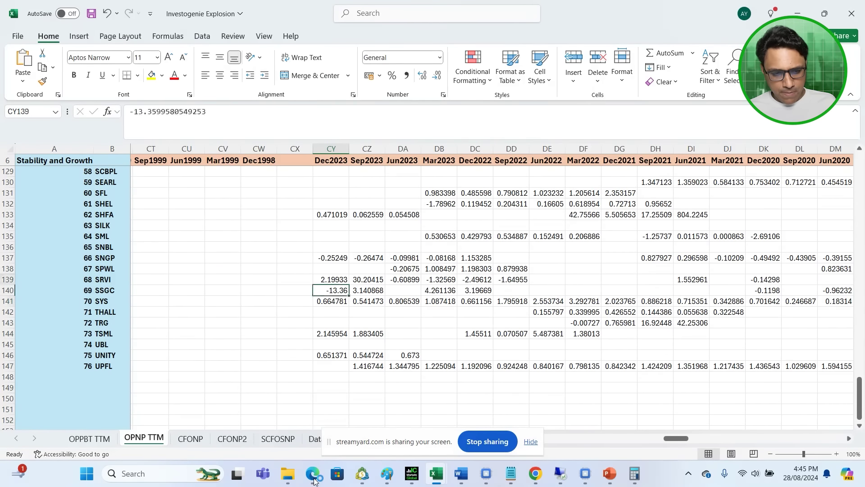
{"action": "key", "text": "Down"}
{"action": "key", "text": "Down"}
{"action": "key", "text": "Right"}
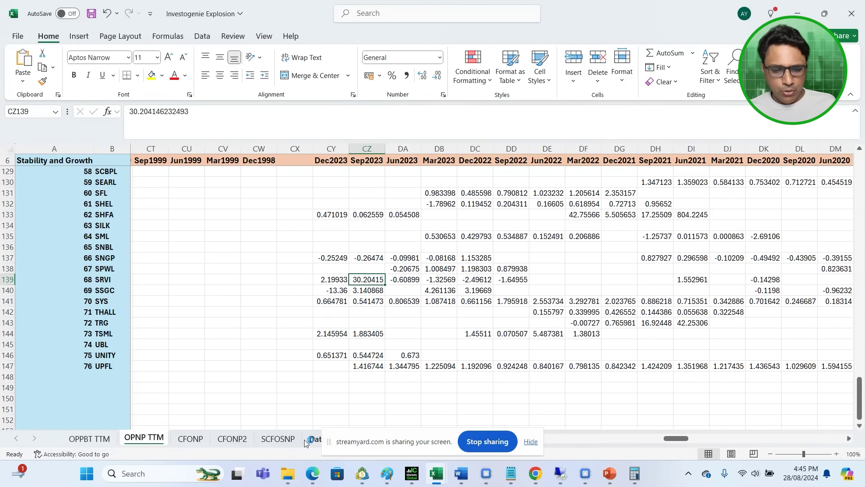
Step: Return to the TradingView chart and examine SRVI against the KSE 100 from about October 2023 onwards
{"action": "left_click", "coordinate": [313, 473]}
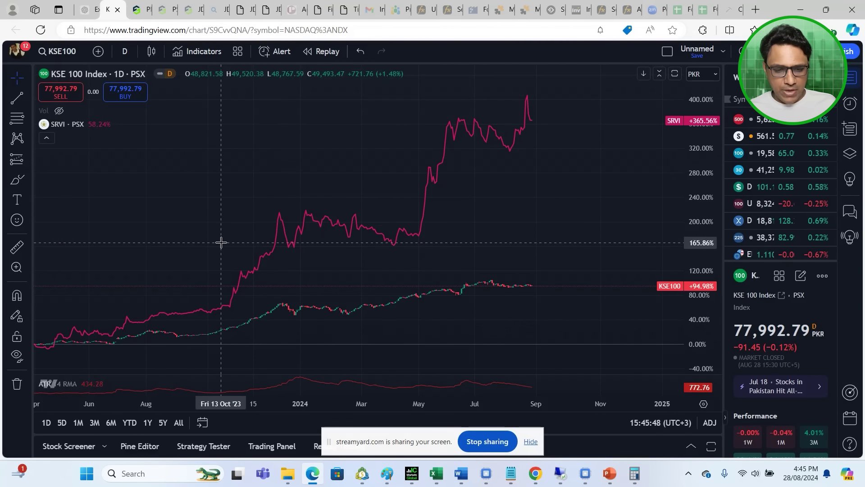
{"action": "scroll", "coordinate": [221, 243], "scroll_direction": "right", "scroll_amount": 5}
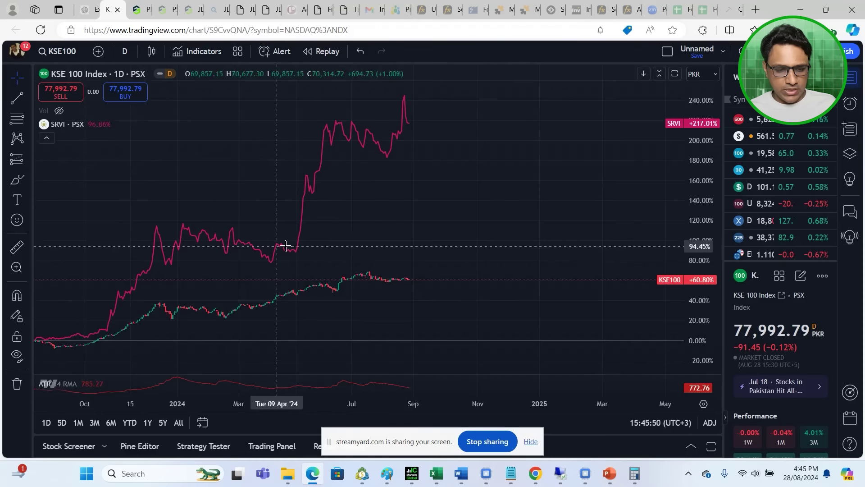
{"action": "scroll", "coordinate": [385, 214], "scroll_direction": "right", "scroll_amount": 5}
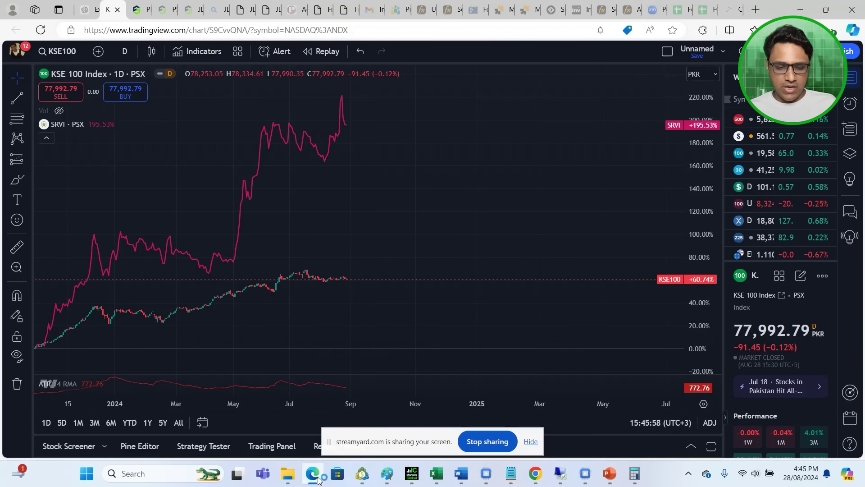
Step: Switch to Excel and show the filtered company list on the Data 1 sheet from its header row
{"action": "key", "text": "alt+Tab"}
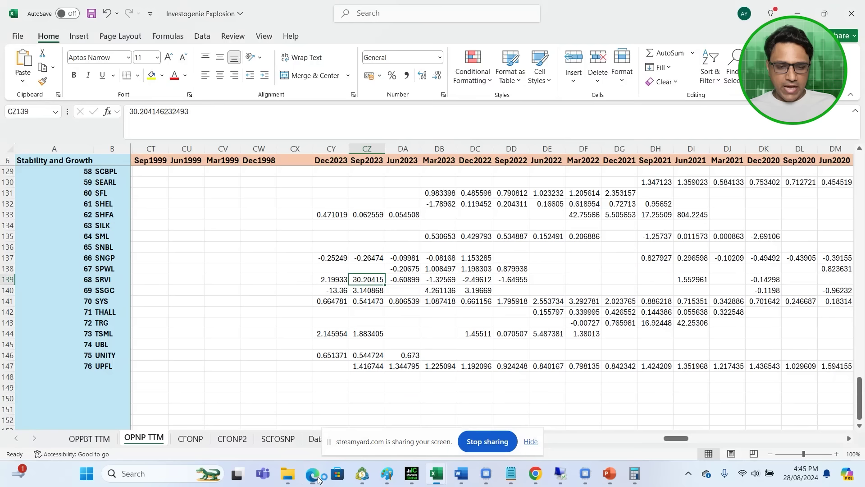
{"action": "left_click", "coordinate": [315, 441]}
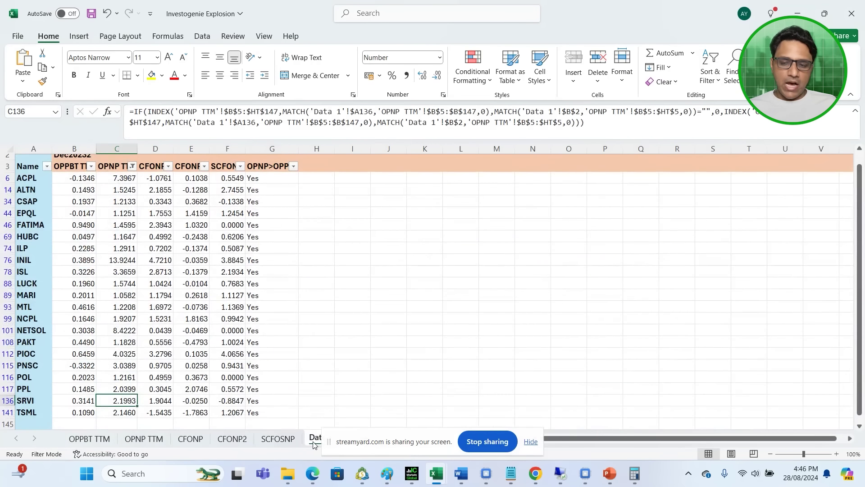
{"action": "left_click_drag", "start_coordinate": [862, 304], "coordinate": [862, 270]}
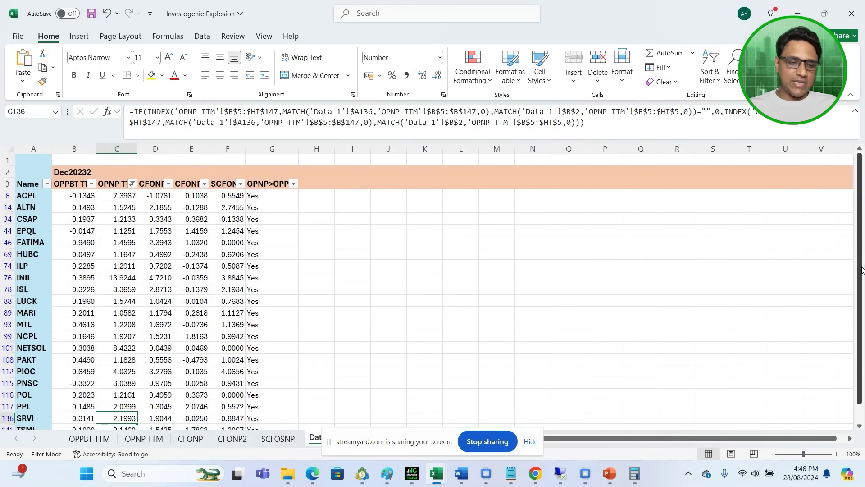
Step: Try setting the period in cell B2 of the Data 1 sheet to Mar20162 with the filter still applied, and undo the entry
{"action": "left_click", "coordinate": [70, 171]}
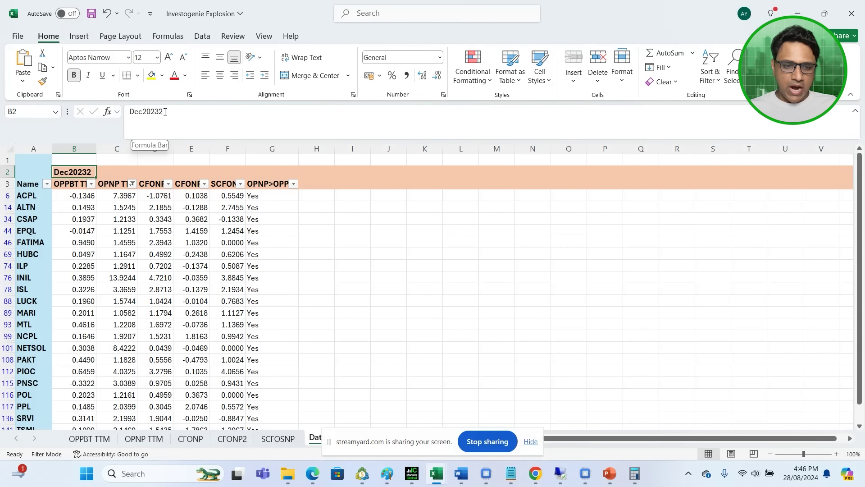
{"action": "left_click_drag", "start_coordinate": [165, 112], "coordinate": [122, 116]}
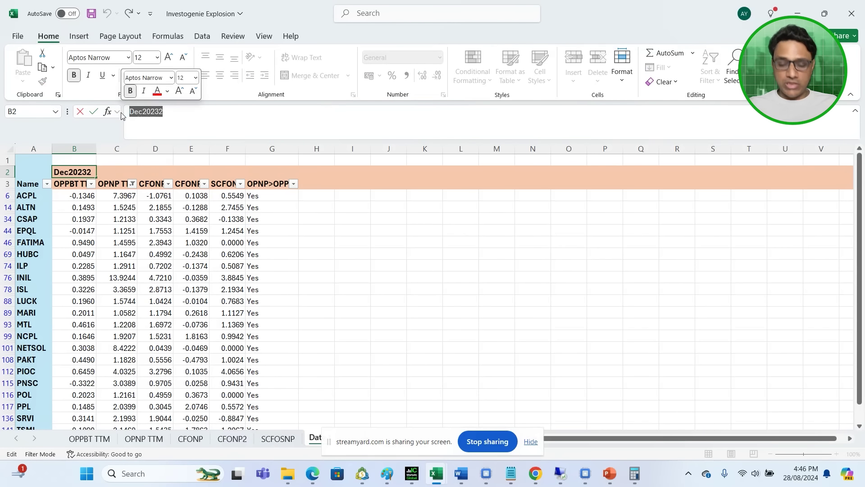
{"action": "type", "text": "Mar2016"}
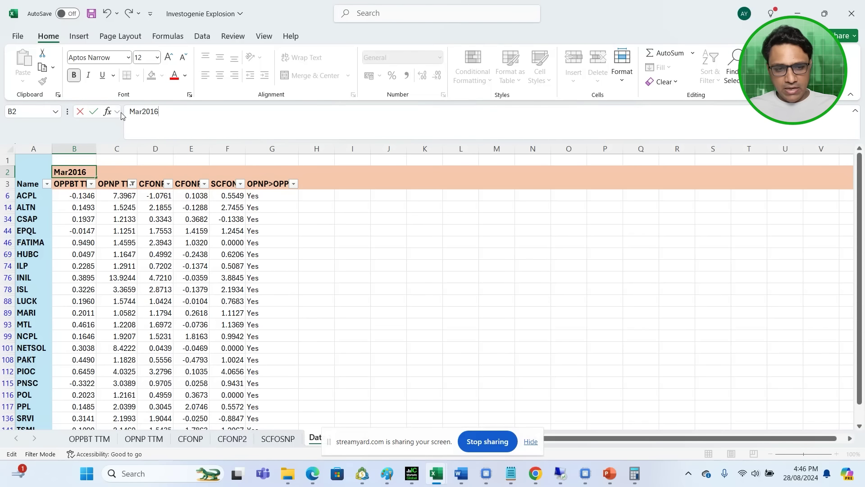
{"action": "type", "text": "2"}
{"action": "key", "text": "Return"}
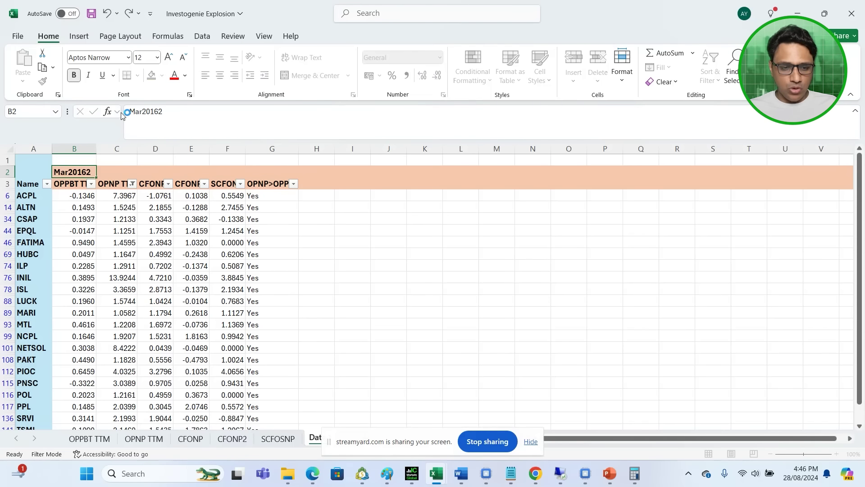
{"action": "key", "text": "ctrl+z"}
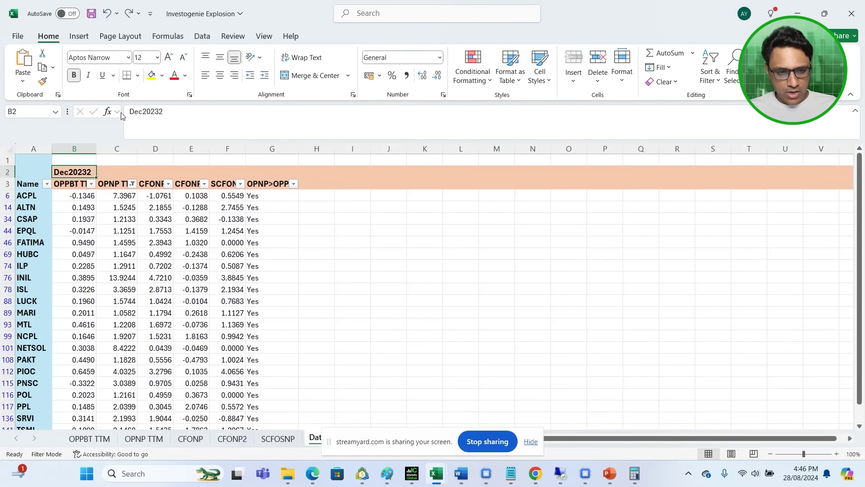
Step: Undo the OPNP TTM filter on the Data 1 sheet and set the period in cell B2 to Mar20162
{"action": "key", "text": "ctrl+z"}
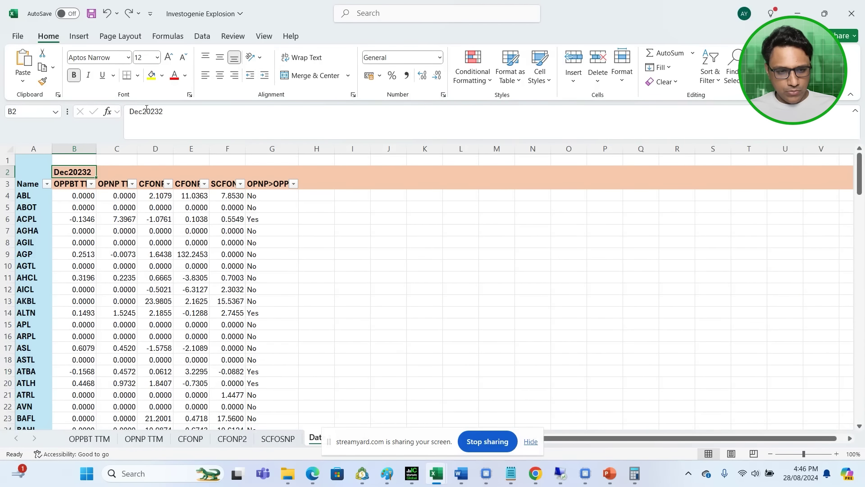
{"action": "type", "text": "Mar"}
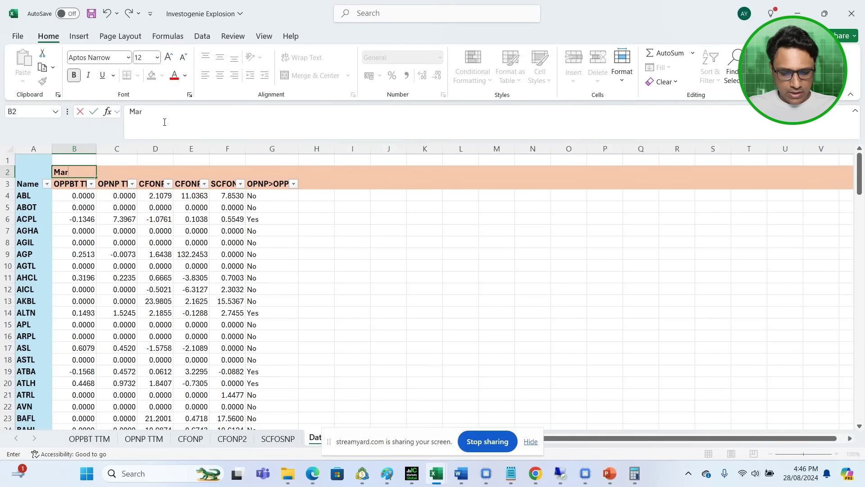
{"action": "type", "text": "20162"}
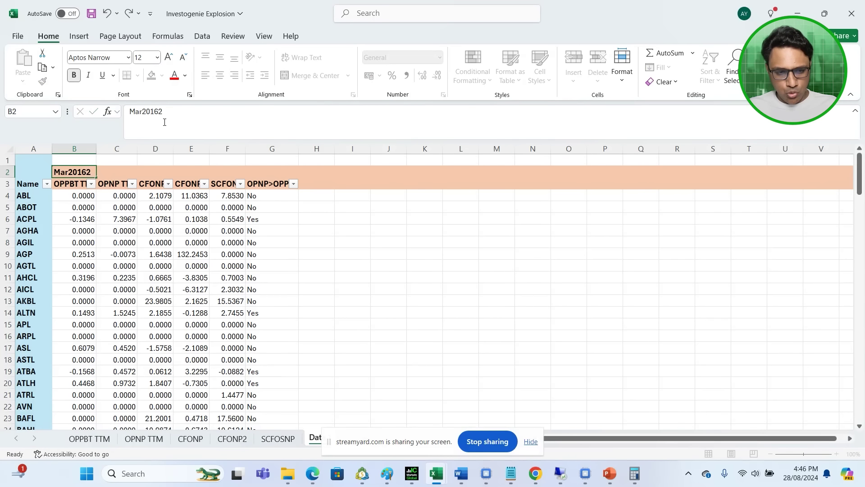
{"action": "key", "text": "Return"}
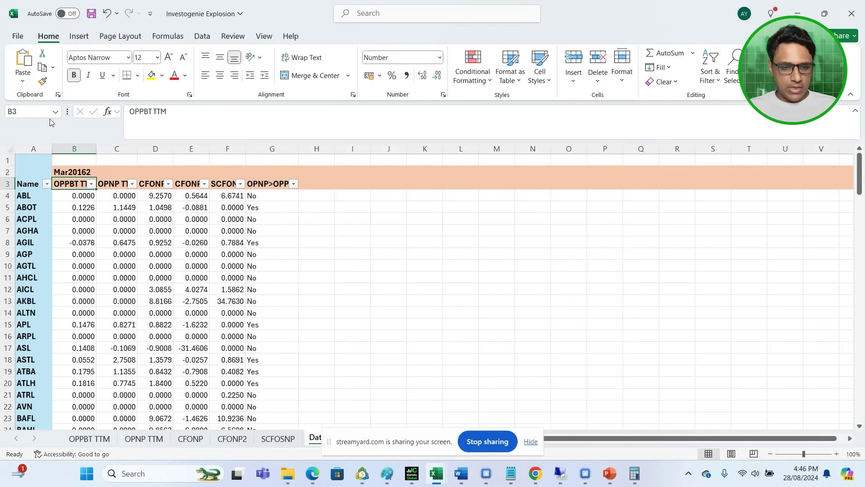
Step: Apply a greater-than number filter to the OPNP TTM column of the Mar20162 company list
{"action": "left_click", "coordinate": [132, 185]}
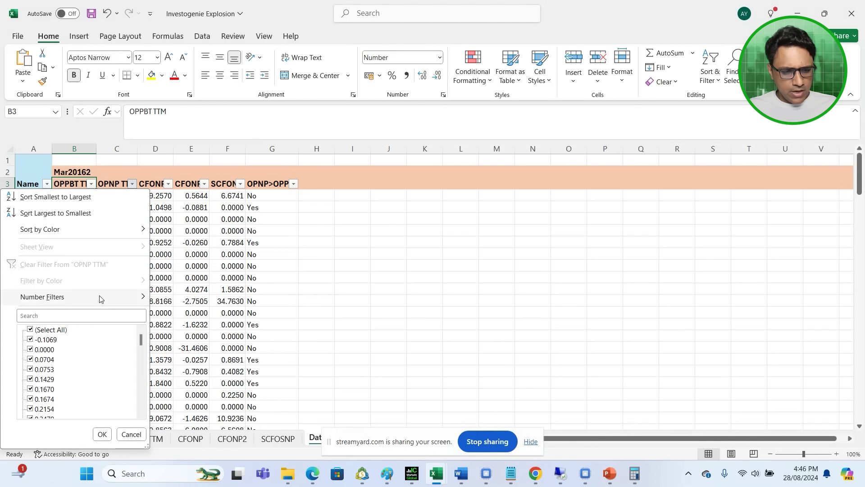
{"action": "mouse_move", "coordinate": [99, 295]}
{"action": "left_click", "coordinate": [218, 318]}
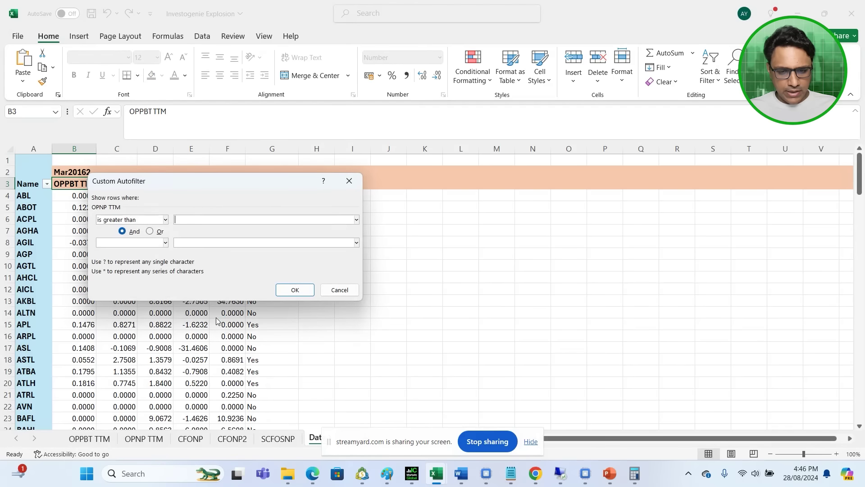
{"action": "left_click", "coordinate": [294, 290]}
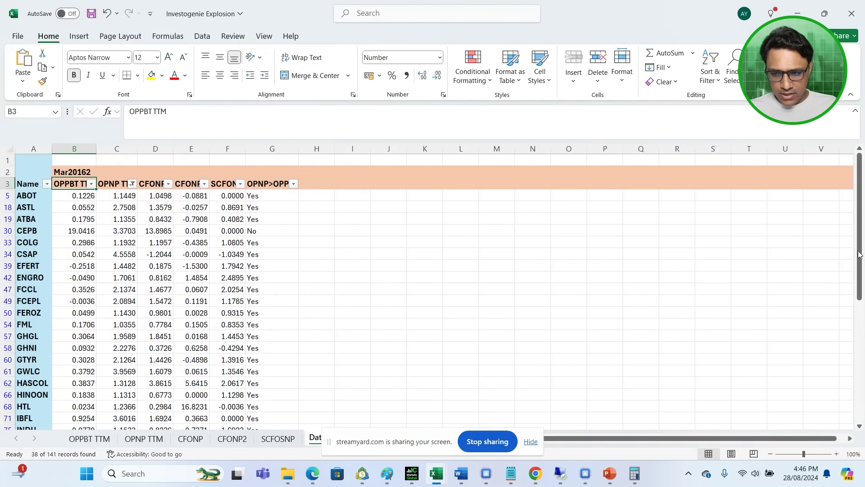
Step: Scan the OPNP TTM scores down the filtered Mar20162 company list for high-scoring companies
{"action": "left_click_drag", "start_coordinate": [860, 255], "coordinate": [863, 285]}
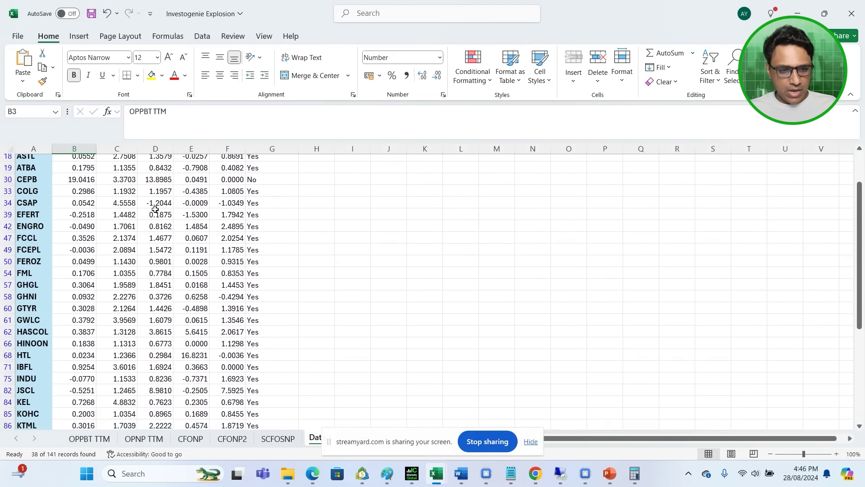
{"action": "left_click", "coordinate": [129, 204]}
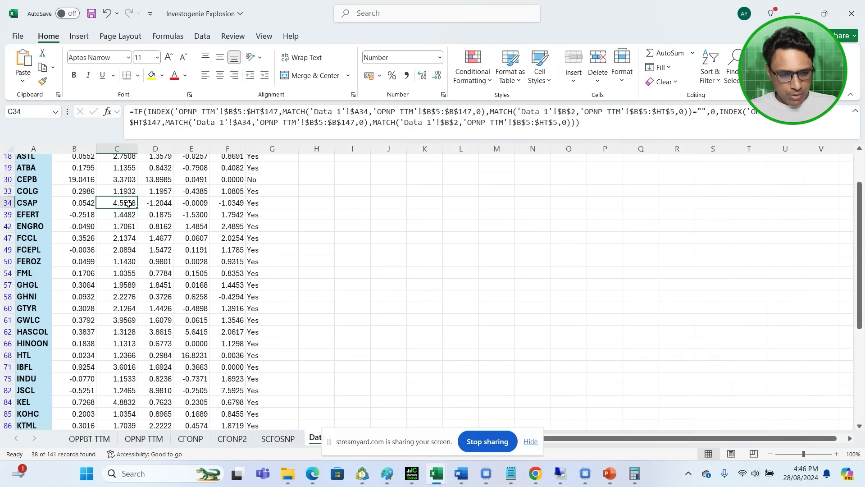
{"action": "key", "text": "Down"}
{"action": "key", "text": "Down"}
{"action": "key", "text": "Down"}
{"action": "key", "text": "Down"}
{"action": "key", "text": "Down"}
{"action": "key", "text": "Down"}
{"action": "key", "text": "Down"}
{"action": "key", "text": "Down"}
{"action": "key", "text": "Down"}
{"action": "key", "text": "Down"}
{"action": "key", "text": "Down"}
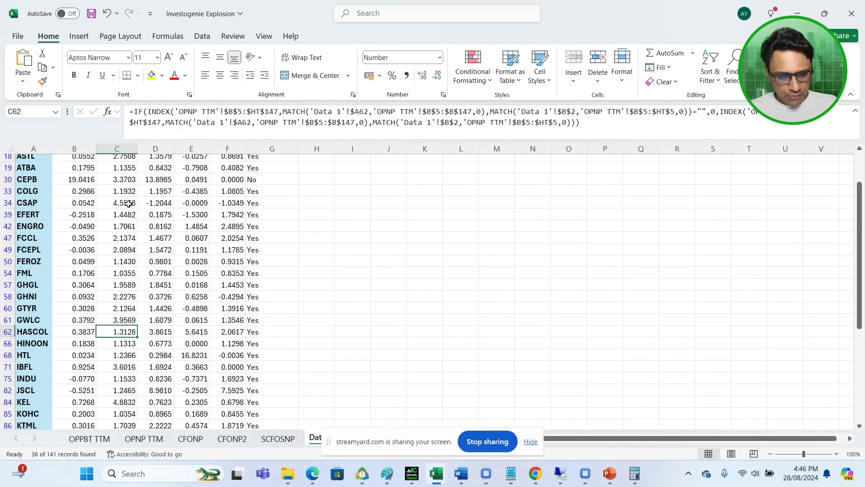
{"action": "key", "text": "Down"}
{"action": "key", "text": "Down"}
{"action": "key", "text": "Down"}
{"action": "key", "text": "Down"}
{"action": "key", "text": "Down"}
{"action": "key", "text": "Down"}
{"action": "key", "text": "Down"}
{"action": "key", "text": "Down"}
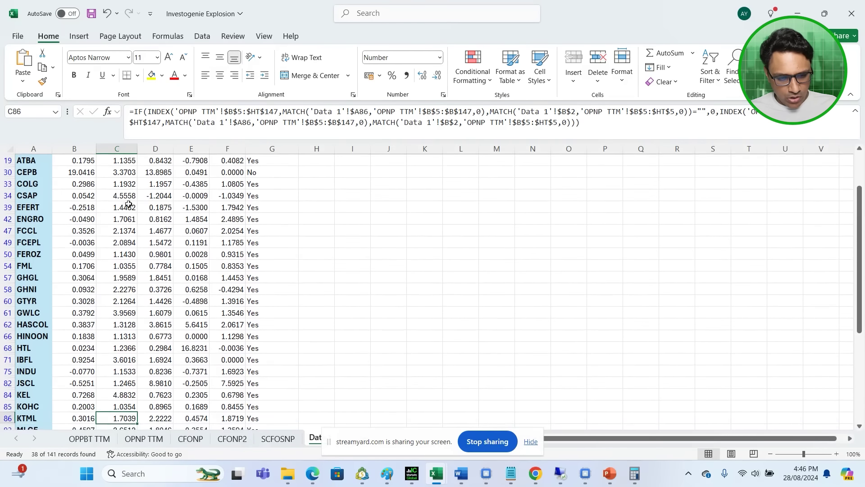
{"action": "key", "text": "Down"}
{"action": "key", "text": "Down"}
{"action": "key", "text": "Down"}
{"action": "key", "text": "Up"}
{"action": "key", "text": "Up"}
{"action": "key", "text": "Up"}
{"action": "key", "text": "Up"}
{"action": "key", "text": "Up"}
{"action": "key", "text": "Up"}
{"action": "key", "text": "Up"}
{"action": "key", "text": "Down"}
{"action": "key", "text": "Down"}
{"action": "key", "text": "Down"}
{"action": "key", "text": "Down"}
{"action": "key", "text": "Down"}
{"action": "key", "text": "Down"}
{"action": "key", "text": "Down"}
{"action": "key", "text": "Down"}
{"action": "key", "text": "Down"}
{"action": "key", "text": "Down"}
{"action": "key", "text": "Down"}
{"action": "key", "text": "Down"}
{"action": "key", "text": "Down"}
{"action": "key", "text": "Down"}
Step: Return to the top of the filtered list and examine the OPNP TTM scores from ABOT to CEPB
{"action": "key", "text": "ctrl+Up"}
{"action": "key", "text": "ctrl+Up"}
{"action": "key", "text": "Down"}
{"action": "key", "text": "Down"}
{"action": "key", "text": "Down"}
{"action": "key", "text": "Down"}
{"action": "key", "text": "Down"}
{"action": "key", "text": "Down"}
{"action": "key", "text": "Down"}
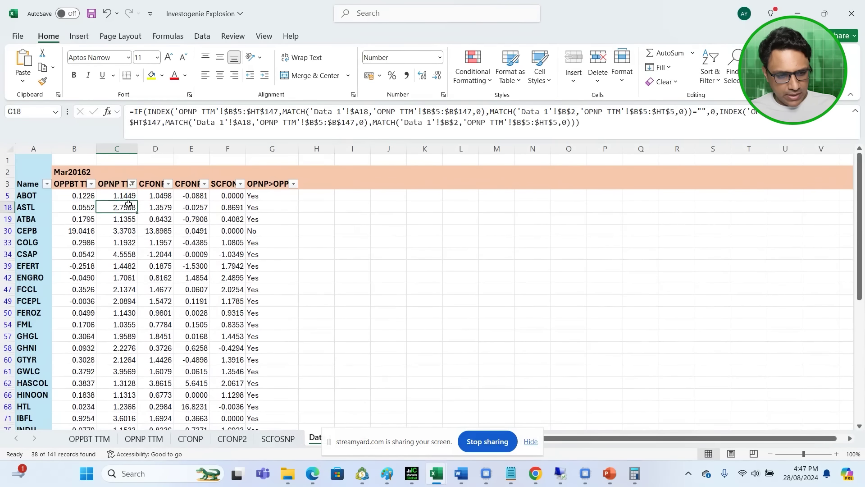
{"action": "key", "text": "Up"}
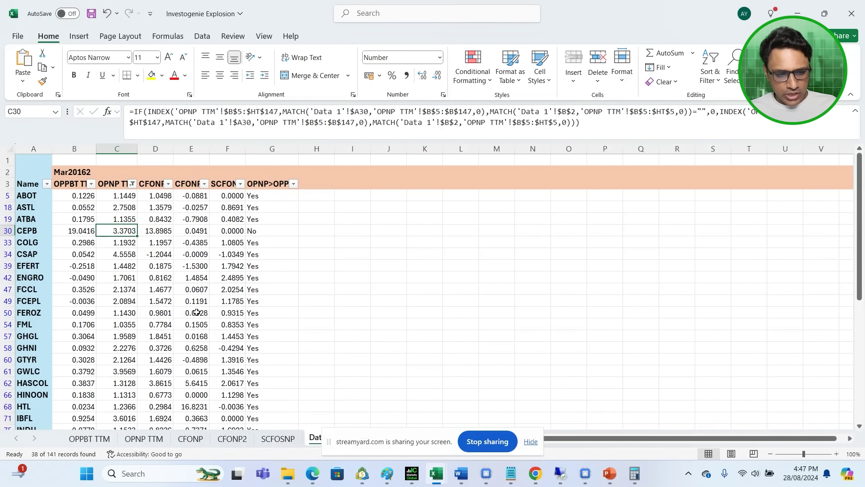
Step: Switch to the TradingView chart, remove the SRVI comparison and show a longer KSE 100 history
{"action": "left_click", "coordinate": [312, 473]}
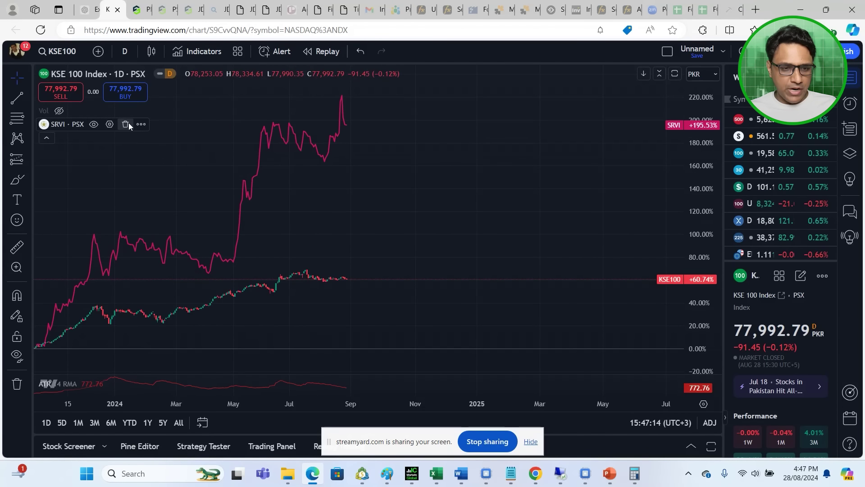
{"action": "left_click", "coordinate": [126, 125]}
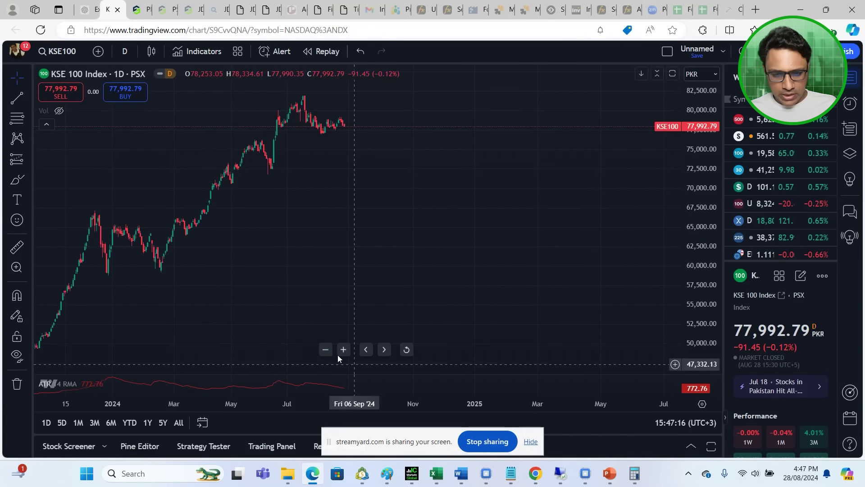
{"action": "left_click", "coordinate": [326, 350]}
{"action": "left_click", "coordinate": [326, 350]}
{"action": "left_click", "coordinate": [326, 350]}
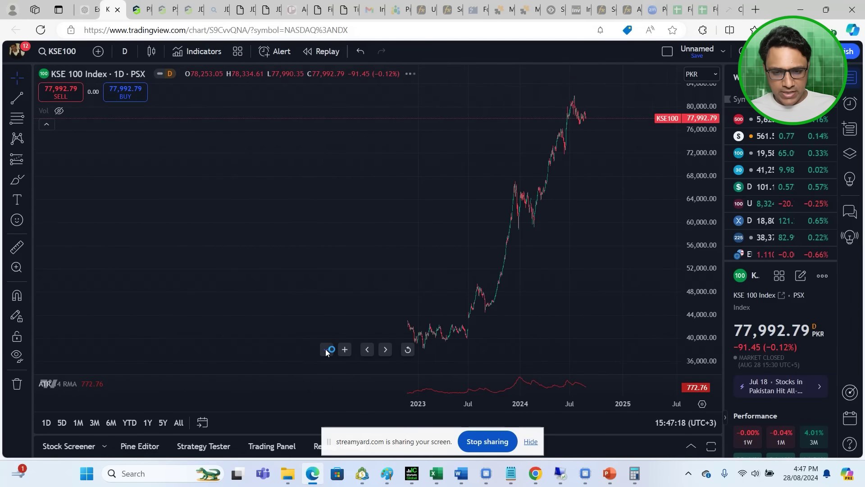
Step: Add CEPB (Century Paper and Board Mills) to the KSE 100 chart as a comparison on the same % scale
{"action": "left_click", "coordinate": [98, 52]}
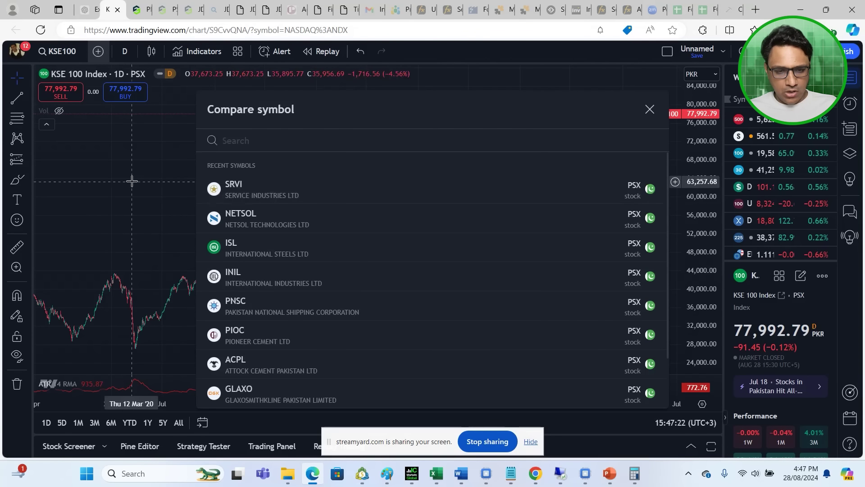
{"action": "type", "text": "CEPB"}
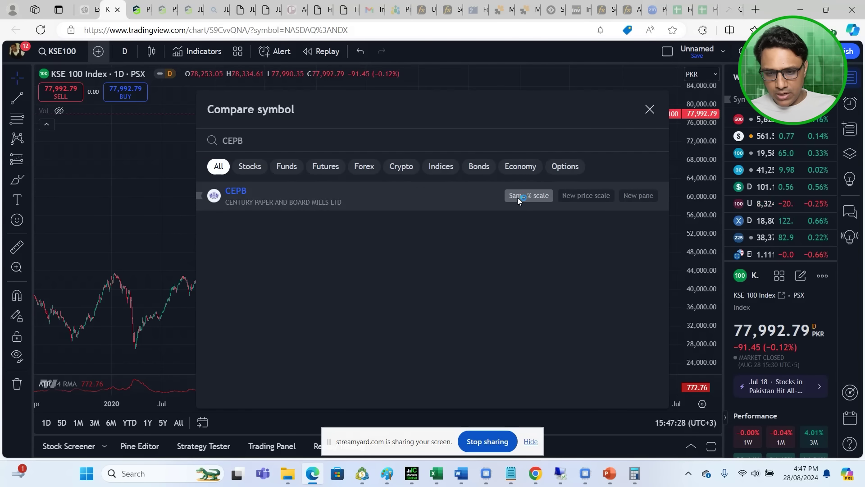
{"action": "left_click", "coordinate": [522, 198]}
{"action": "left_click", "coordinate": [649, 109]}
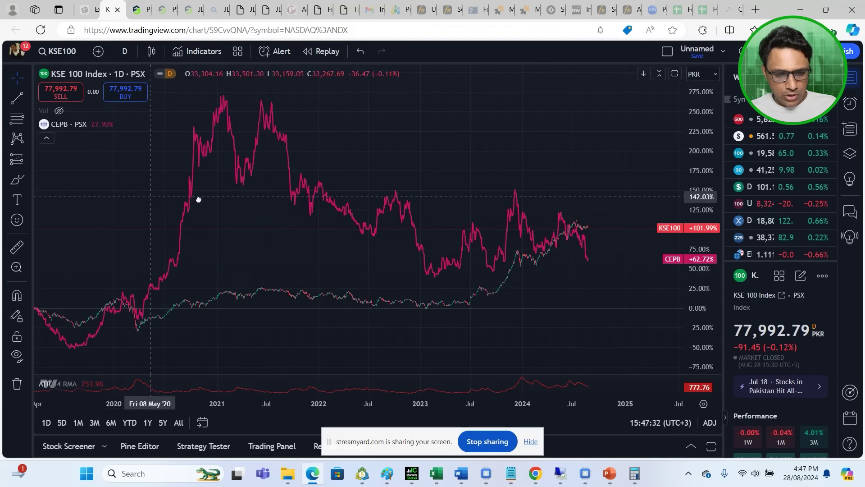
Step: Examine CEPB's performance against the KSE 100 back to the period around 2016
{"action": "left_click_drag", "start_coordinate": [197, 199], "coordinate": [382, 216]}
{"action": "scroll", "coordinate": [382, 215], "scroll_direction": "down", "scroll_amount": 3}
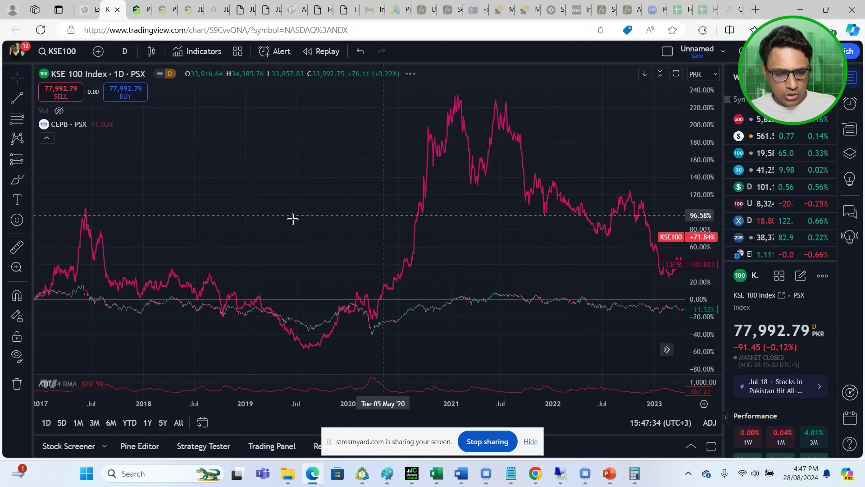
{"action": "left_click_drag", "start_coordinate": [224, 215], "coordinate": [438, 223]}
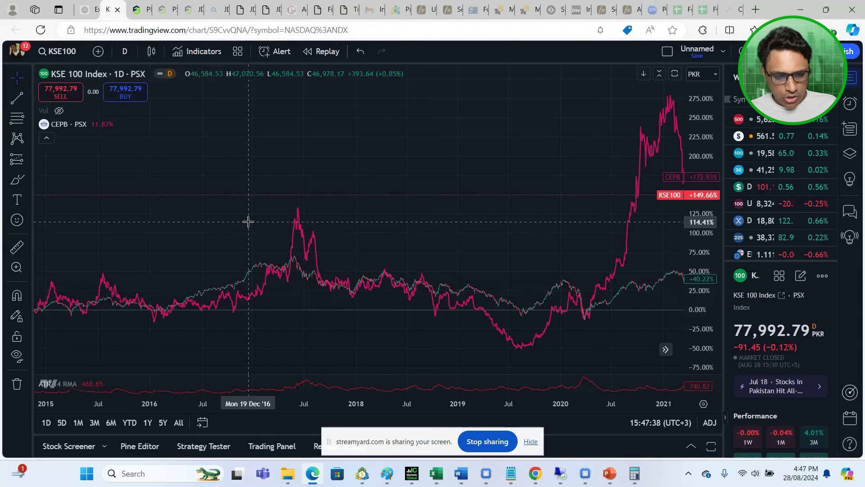
{"action": "left_click_drag", "start_coordinate": [157, 216], "coordinate": [100, 218]}
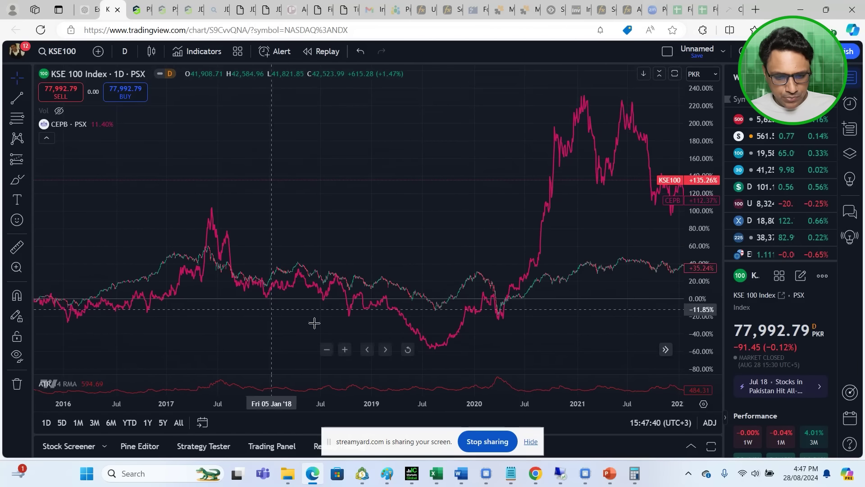
{"action": "left_click", "coordinate": [344, 350]}
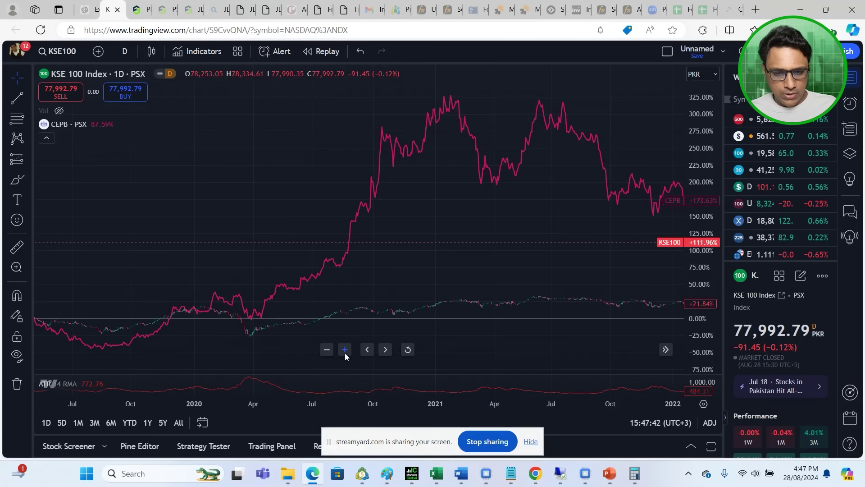
{"action": "left_click_drag", "start_coordinate": [316, 210], "coordinate": [606, 219]}
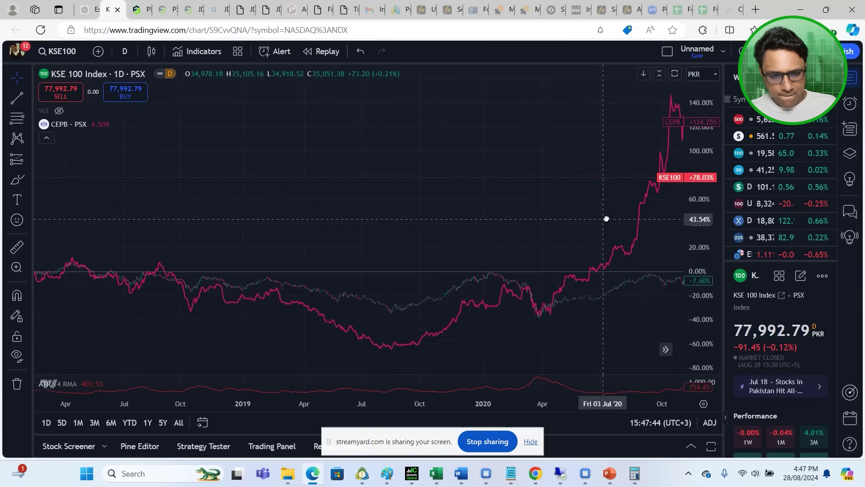
{"action": "left_click_drag", "start_coordinate": [292, 186], "coordinate": [485, 201]}
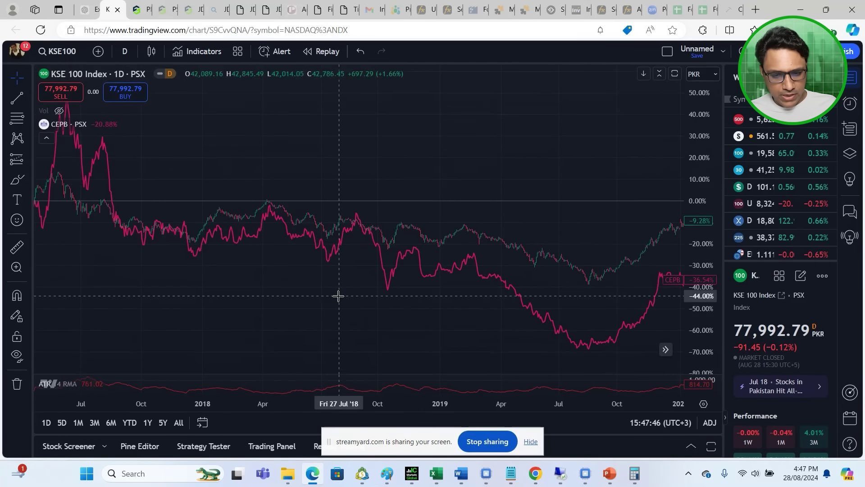
{"action": "left_click_drag", "start_coordinate": [295, 251], "coordinate": [496, 251]}
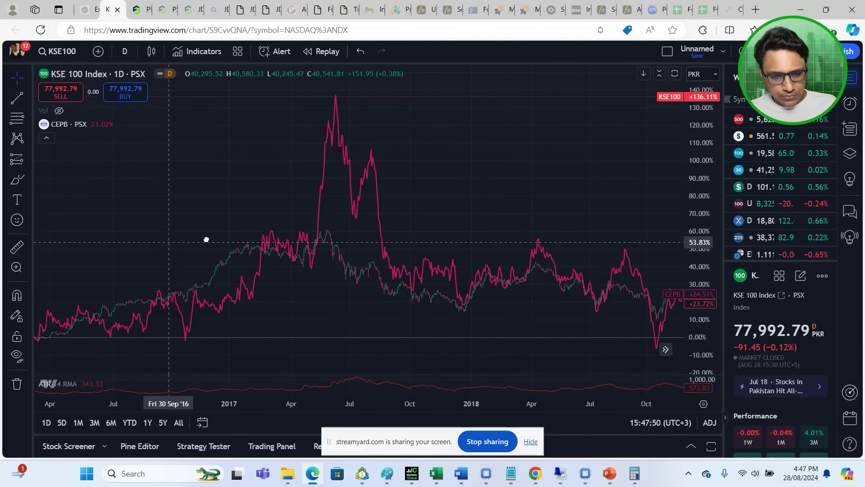
{"action": "left_click_drag", "start_coordinate": [207, 239], "coordinate": [310, 236]}
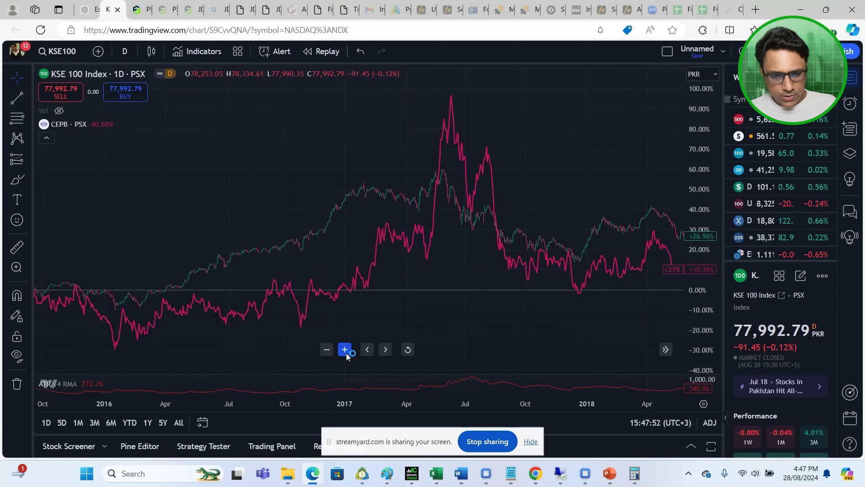
Step: Examine CEPB against the KSE 100 in closer detail from about August 2016 through the end of 2017
{"action": "left_click", "coordinate": [344, 349]}
{"action": "left_click", "coordinate": [344, 349]}
{"action": "left_click", "coordinate": [344, 350]}
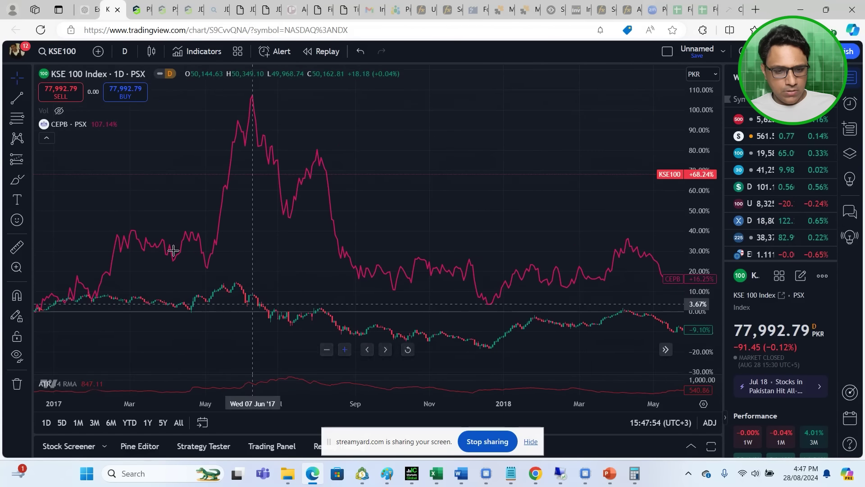
{"action": "left_click_drag", "start_coordinate": [110, 216], "coordinate": [395, 207]}
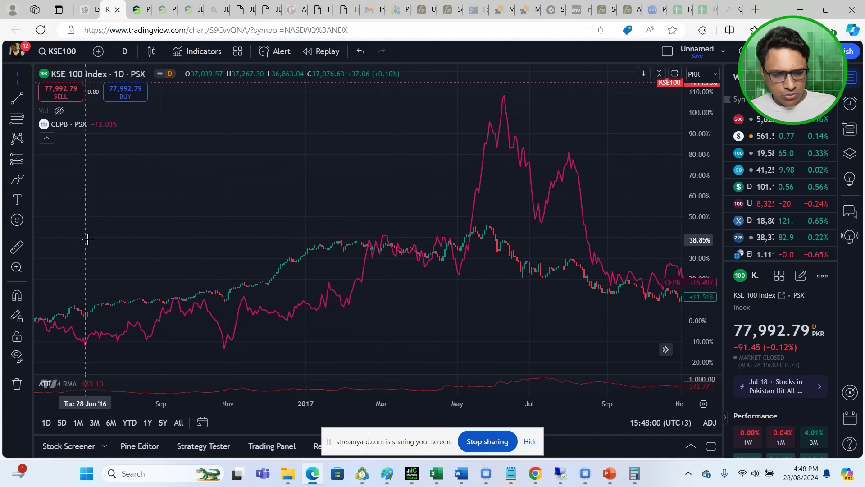
{"action": "left_click_drag", "start_coordinate": [131, 218], "coordinate": [47, 224]}
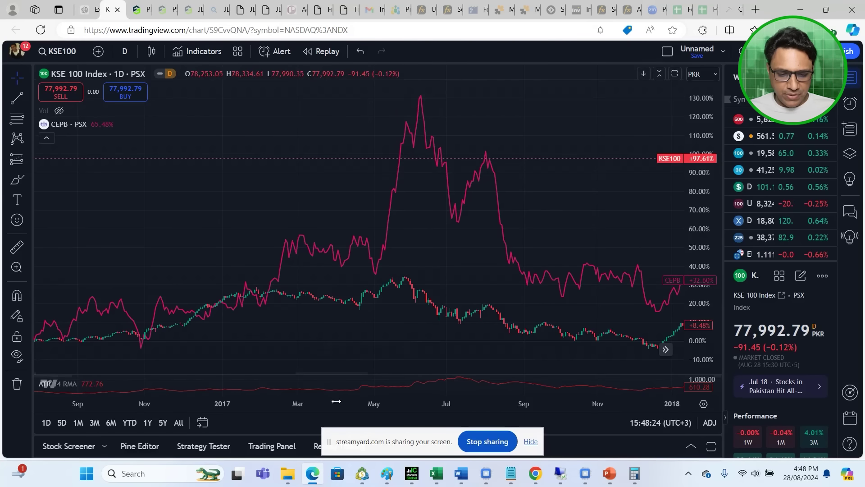
Step: Switch to the OPNP TTM sheet in Excel and look up the Mar2016 scores of CEPB and CSAP
{"action": "left_click", "coordinate": [314, 479]}
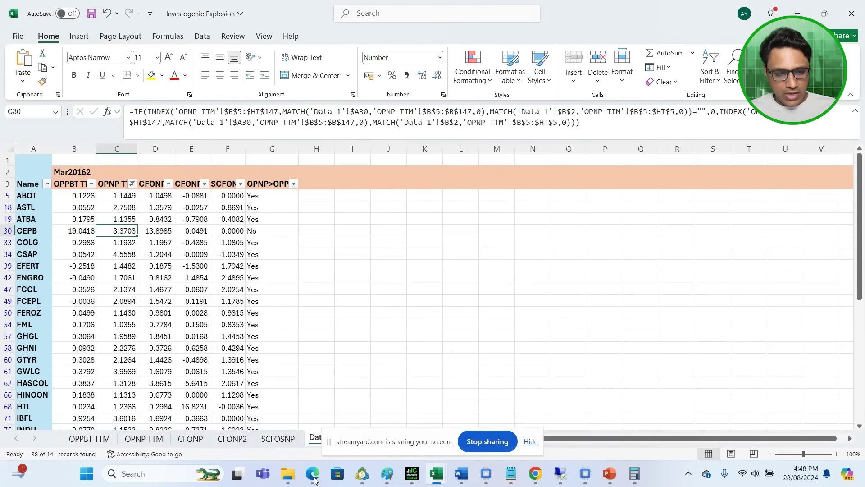
{"action": "left_click", "coordinate": [152, 439]}
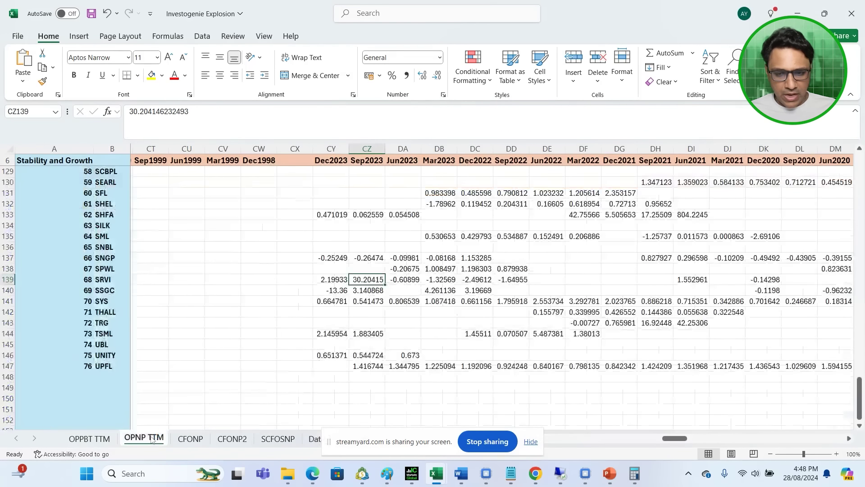
{"action": "left_click_drag", "start_coordinate": [674, 444], "coordinate": [716, 438]}
{"action": "left_click_drag", "start_coordinate": [859, 391], "coordinate": [851, 200]}
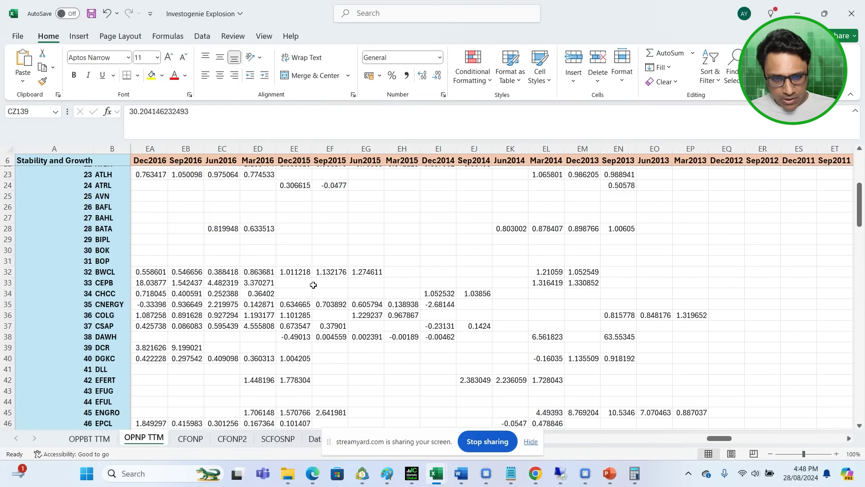
{"action": "left_click", "coordinate": [270, 284]}
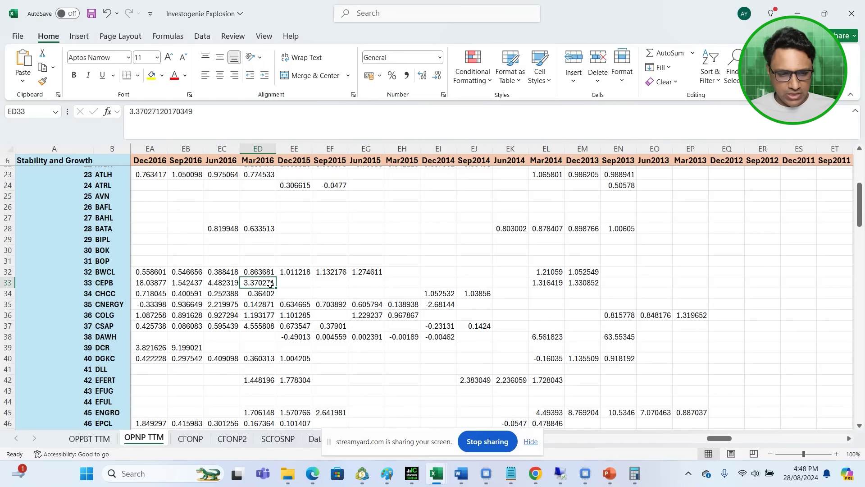
{"action": "key", "text": "Down"}
{"action": "key", "text": "Down"}
{"action": "key", "text": "Down"}
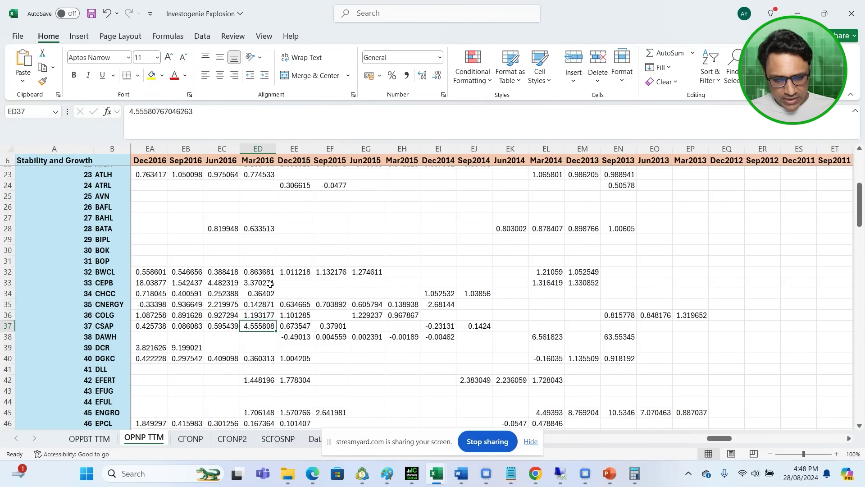
{"action": "key", "text": "Right"}
{"action": "key", "text": "Left"}
{"action": "key", "text": "Right"}
{"action": "key", "text": "Left"}
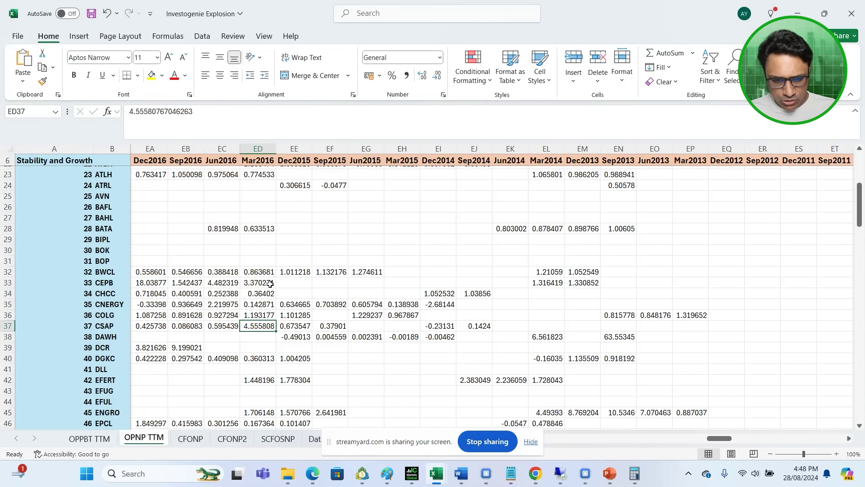
Step: Switch to TradingView and replace the CEPB comparison on the KSE 100 chart with CSAP (Crescent Steel and Allied Products) from PSX
{"action": "left_click", "coordinate": [303, 471]}
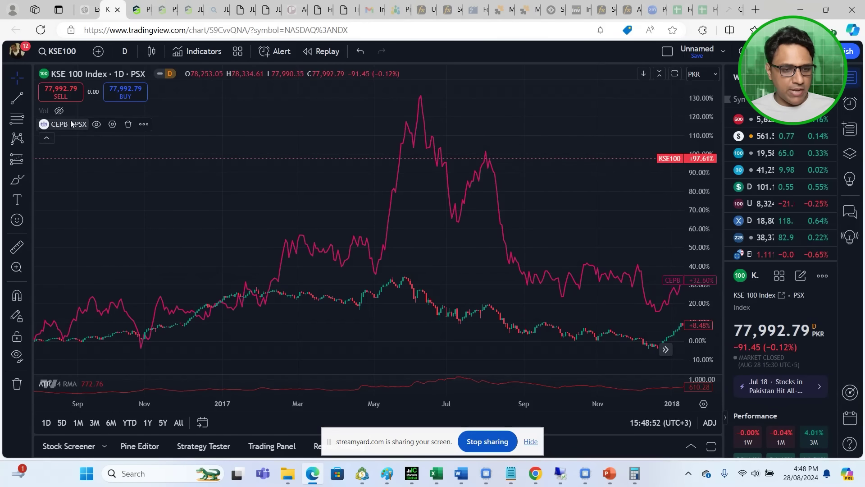
{"action": "left_click", "coordinate": [130, 124]}
{"action": "left_click", "coordinate": [98, 52]}
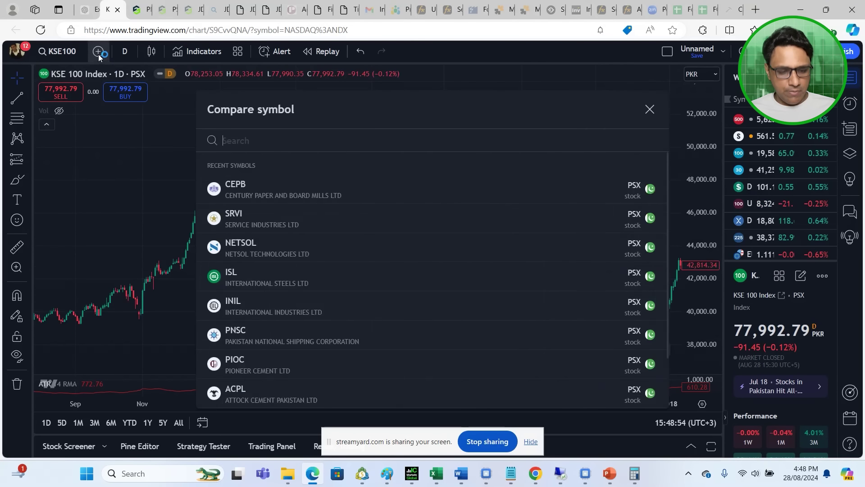
{"action": "type", "text": "cSAP"}
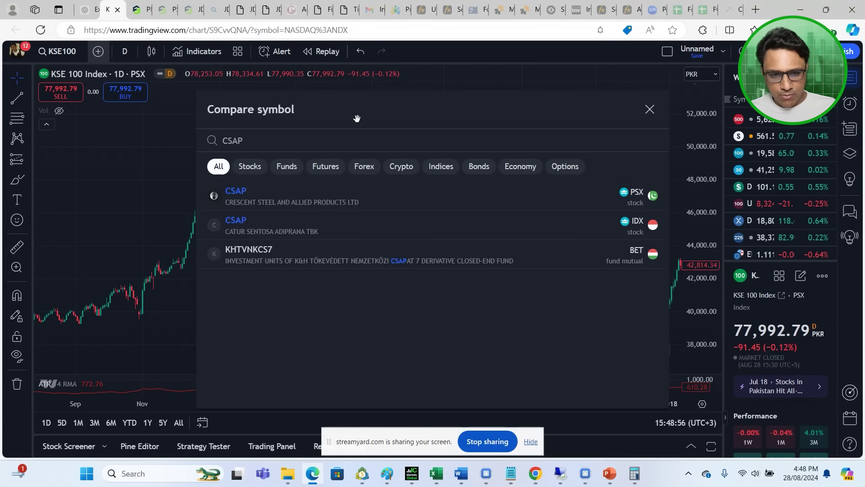
{"action": "left_click", "coordinate": [523, 196]}
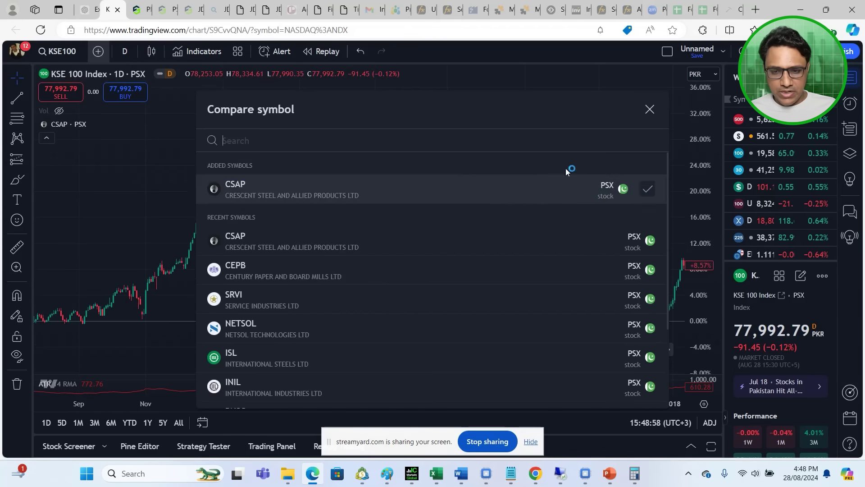
{"action": "left_click", "coordinate": [650, 110]}
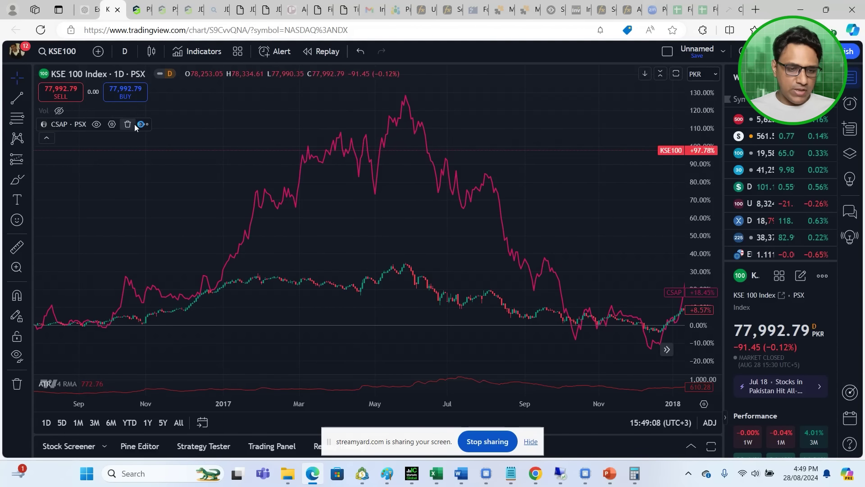
Step: Replace the CSAP comparison on the KSE 100 chart with GWLC (Gharibwal Cement) from PSX
{"action": "left_click", "coordinate": [129, 124]}
{"action": "left_click", "coordinate": [98, 51]}
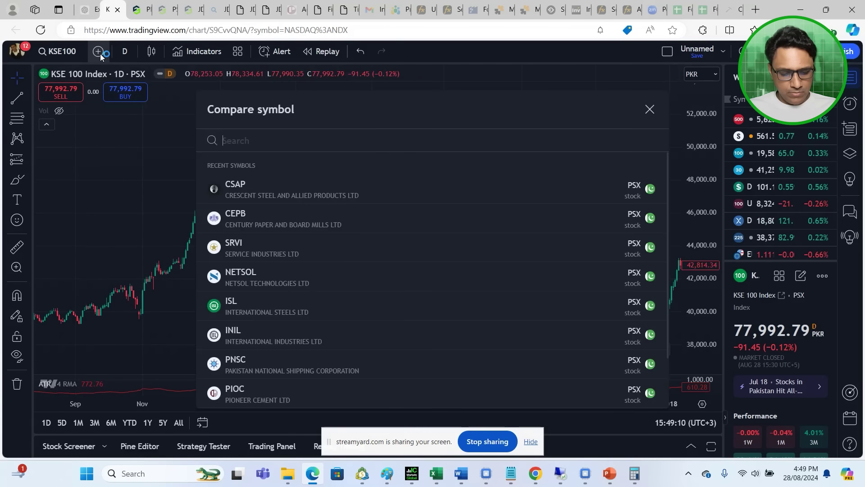
{"action": "type", "text": "GWLC"}
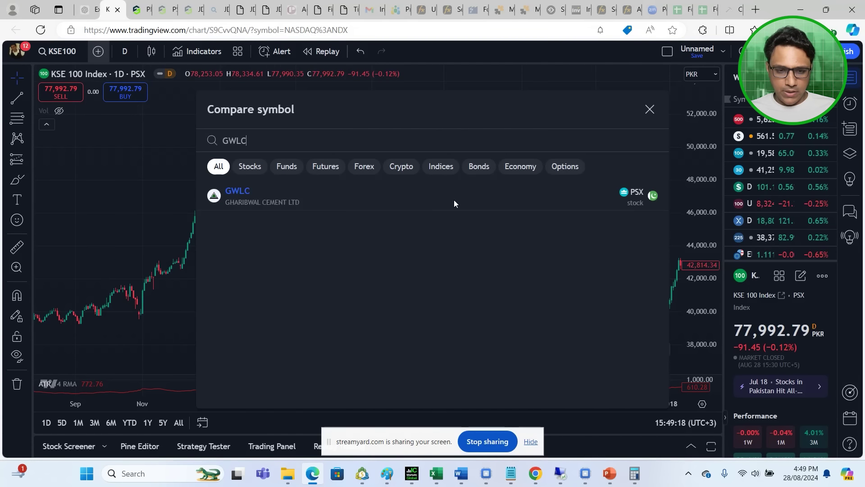
{"action": "left_click", "coordinate": [528, 196]}
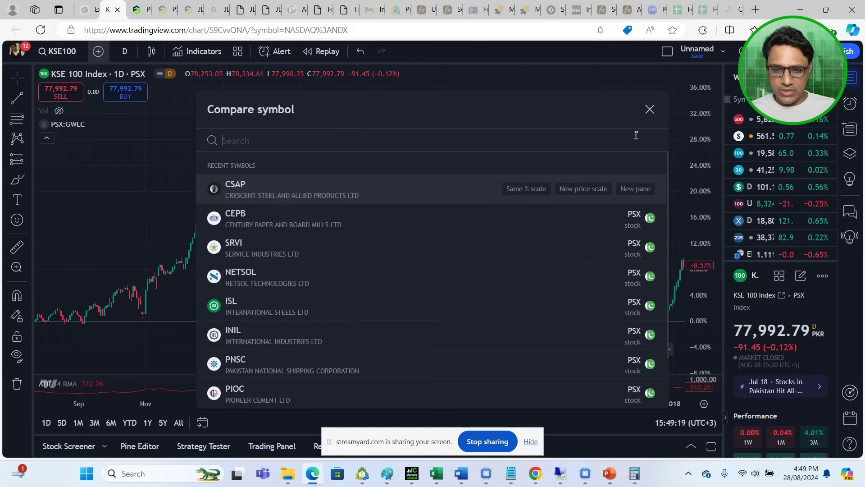
{"action": "left_click", "coordinate": [651, 112]}
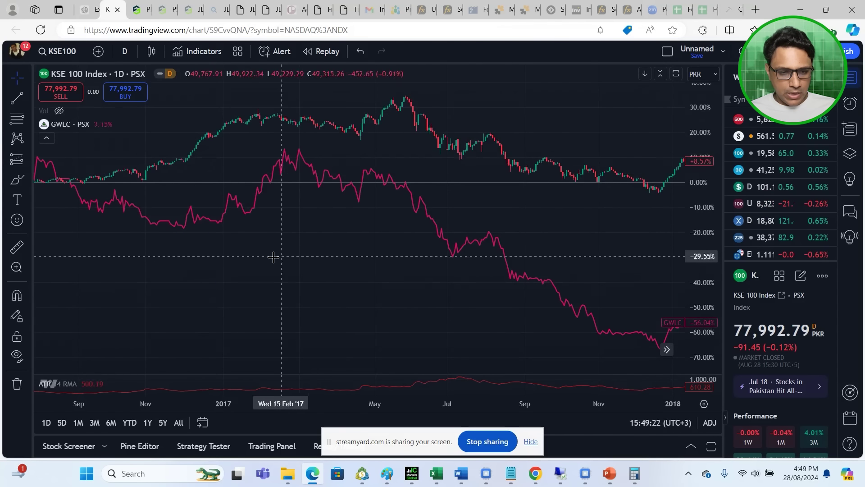
Step: Switch to the OPNP TTM sheet in Excel and look up GWLC's scores from Jun2015 to Mar2016
{"action": "left_click_drag", "start_coordinate": [272, 255], "coordinate": [342, 258]}
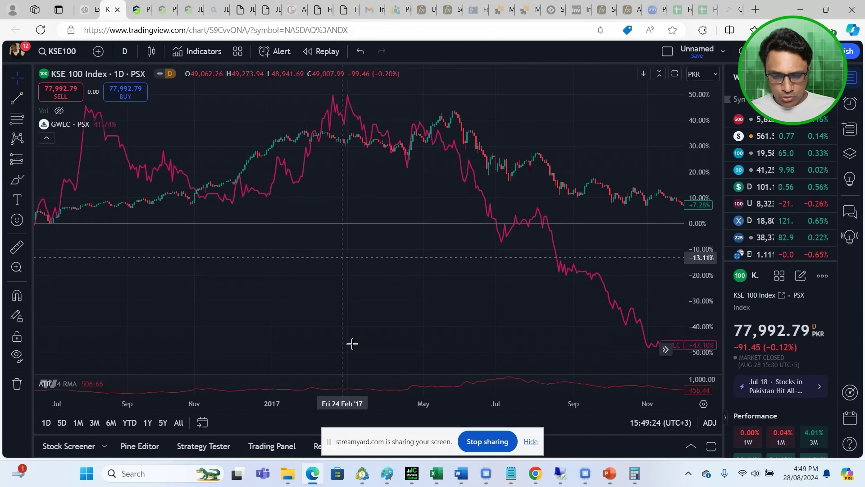
{"action": "left_click", "coordinate": [314, 478]}
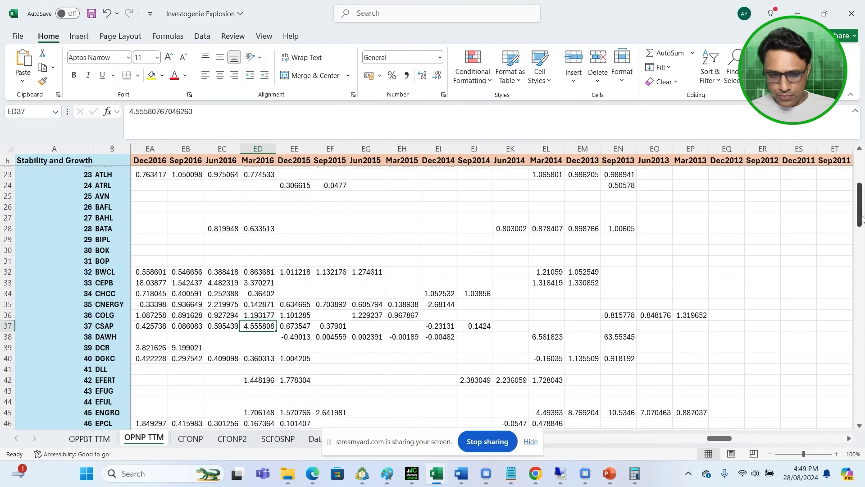
{"action": "left_click_drag", "start_coordinate": [862, 219], "coordinate": [862, 277]}
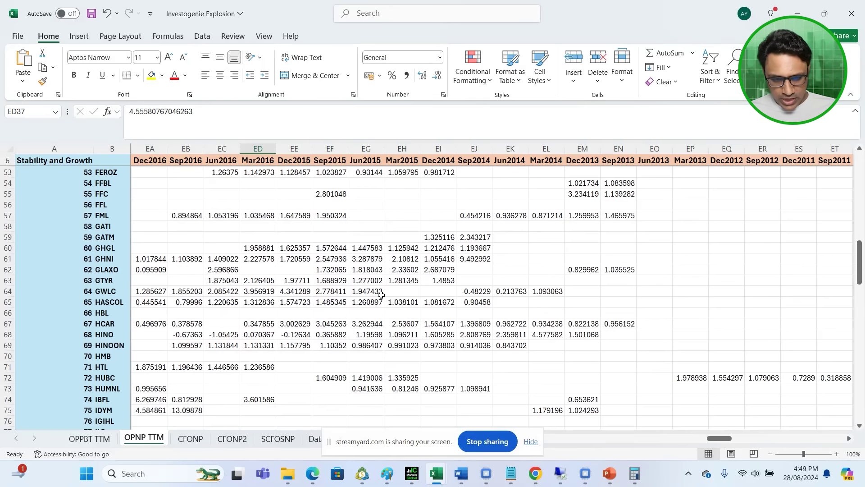
{"action": "left_click", "coordinate": [379, 293]}
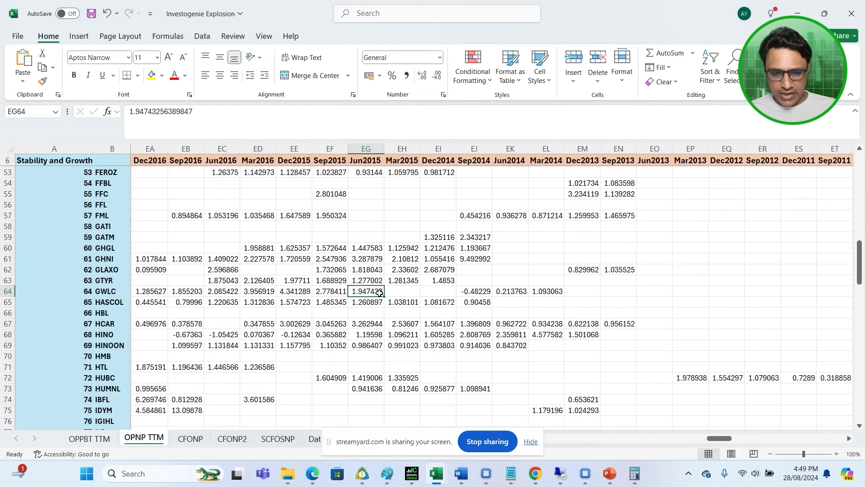
Step: Switch to TradingView and examine GWLC's performance against the KSE 100 from about August 2015 to early 2017
{"action": "left_click", "coordinate": [313, 473]}
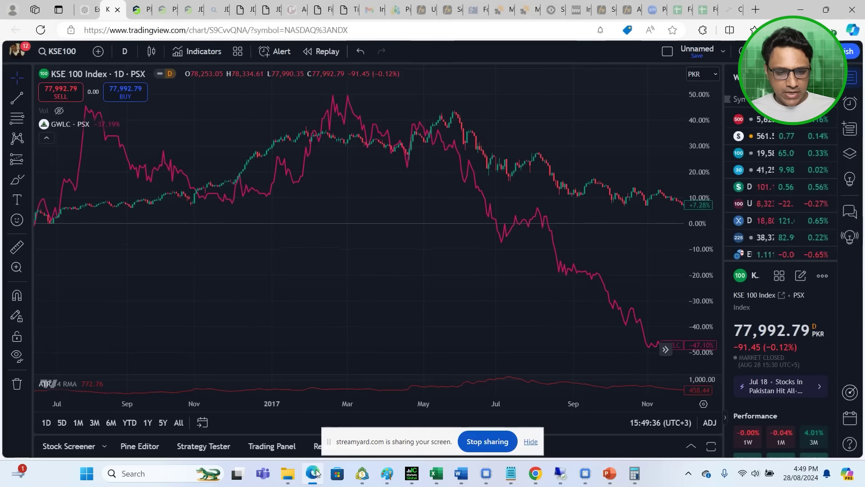
{"action": "left_click_drag", "start_coordinate": [118, 305], "coordinate": [243, 297]}
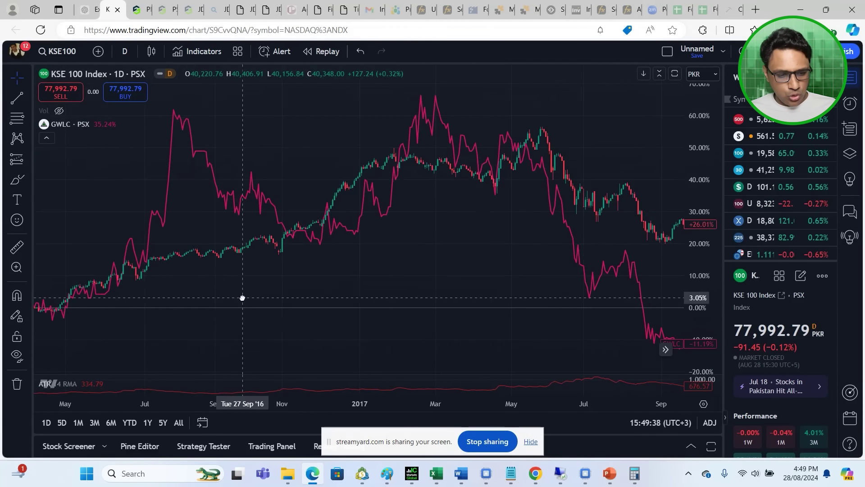
{"action": "left_click_drag", "start_coordinate": [198, 240], "coordinate": [327, 239]}
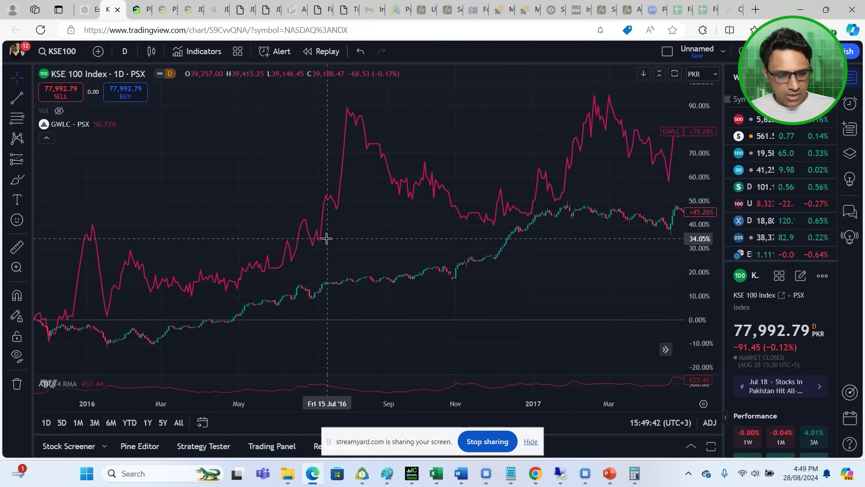
{"action": "left_click_drag", "start_coordinate": [131, 218], "coordinate": [269, 207]}
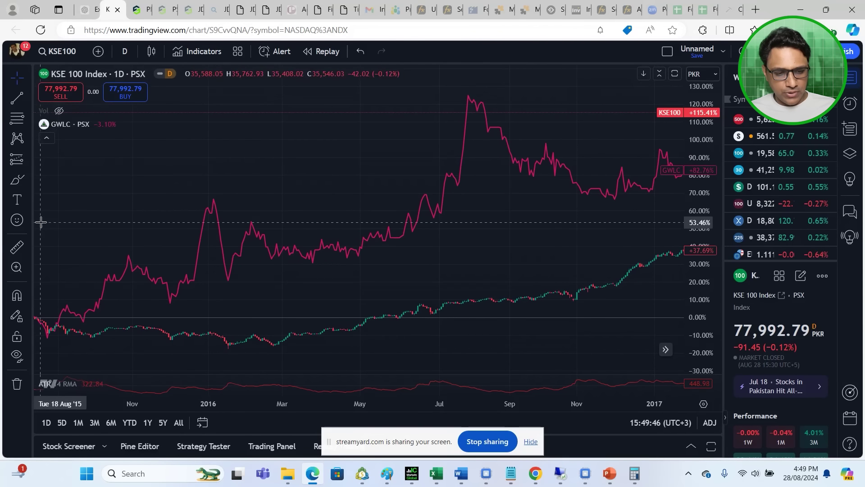
{"action": "left_click_drag", "start_coordinate": [72, 221], "coordinate": [82, 220]}
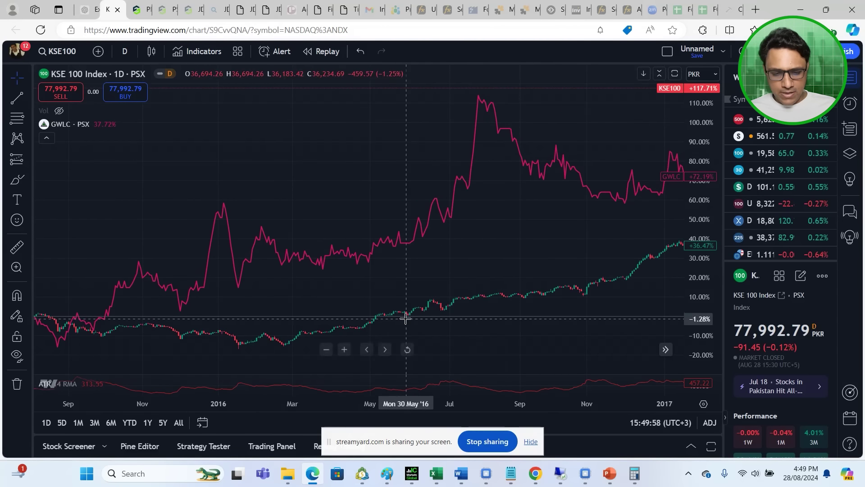
Step: Switch to the Data 1 sheet in Excel, look through the filtered Mar2016 companies and select PSEL's OPNP TTM score
{"action": "left_click", "coordinate": [314, 481]}
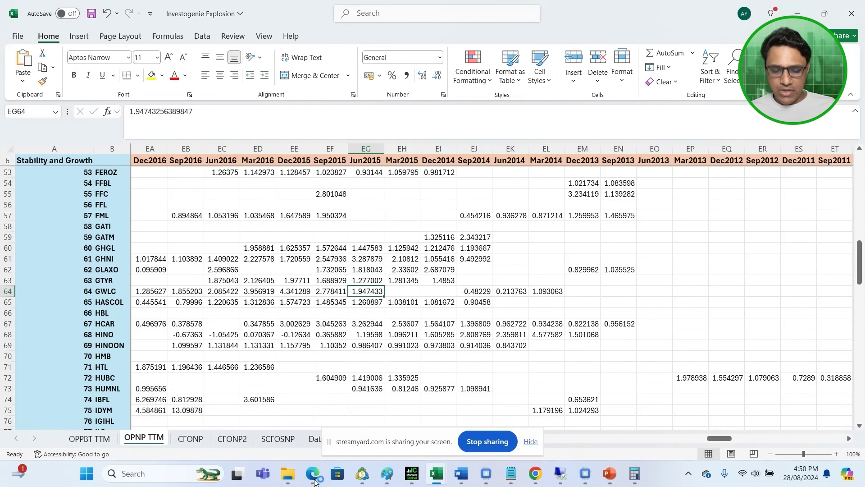
{"action": "left_click", "coordinate": [317, 439]}
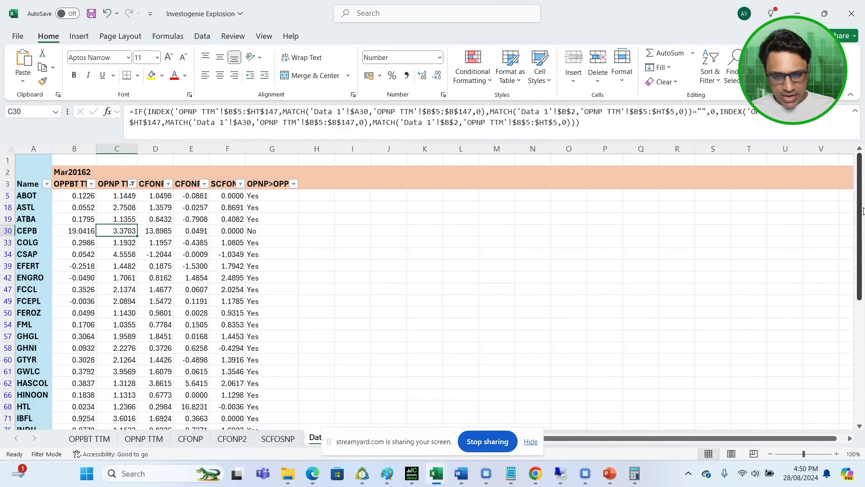
{"action": "left_click_drag", "start_coordinate": [861, 233], "coordinate": [863, 366]}
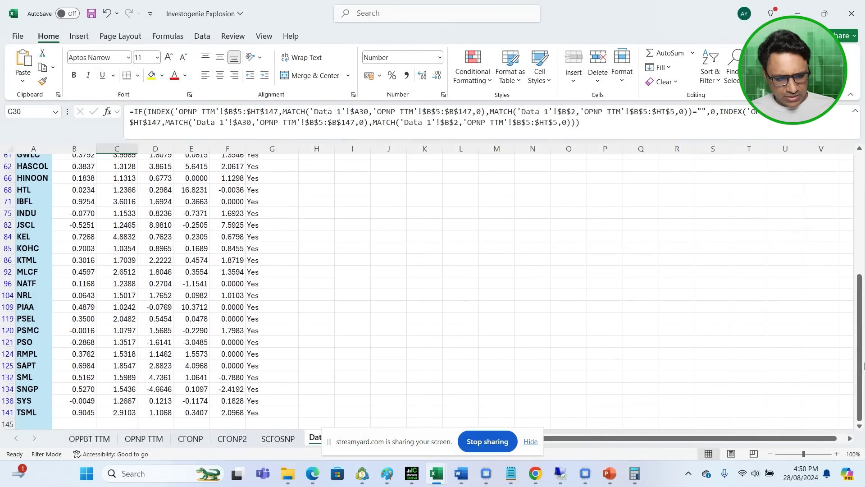
{"action": "left_click", "coordinate": [137, 319]}
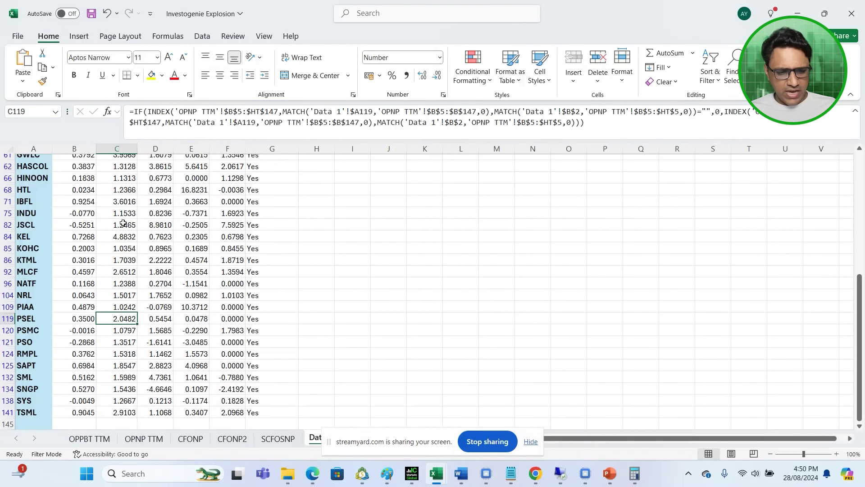
Step: Switch to TradingView and replace the GWLC comparison on the KSE 100 chart with PSEL from PSX
{"action": "left_click", "coordinate": [312, 473]}
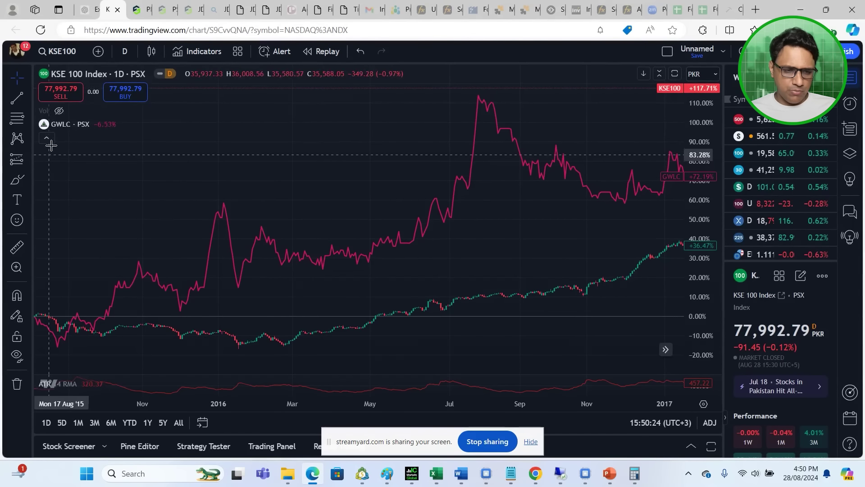
{"action": "left_click", "coordinate": [131, 124]}
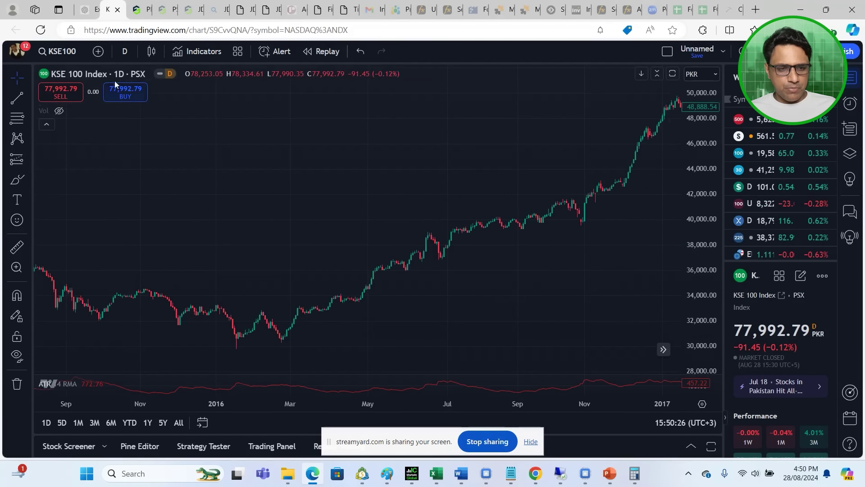
{"action": "left_click", "coordinate": [98, 51]}
{"action": "type", "text": "PSEL"}
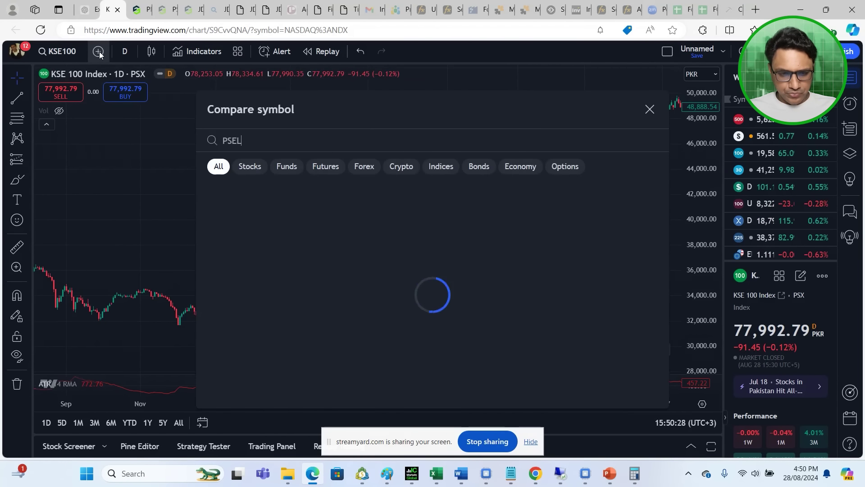
{"action": "mouse_move", "coordinate": [322, 200]}
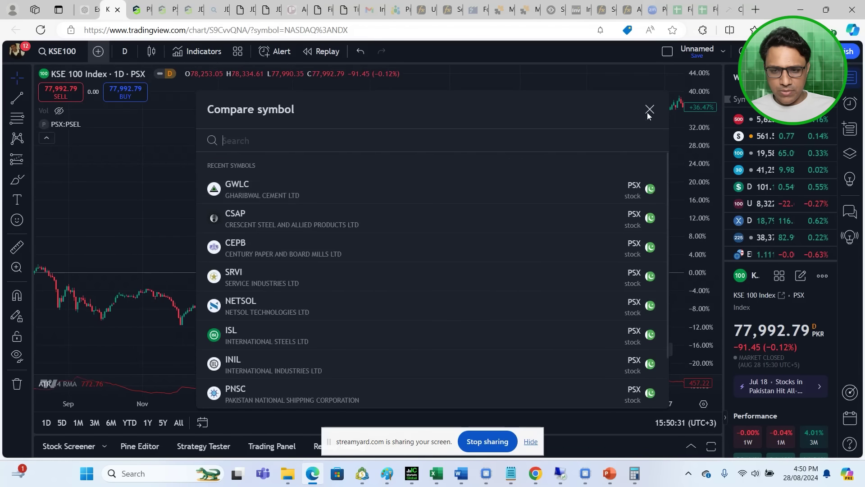
Step: Switch to the OPNP TTM sheet in Excel and look up PSEL's Mar2016 and Sep2015 scores
{"action": "left_click", "coordinate": [436, 473]}
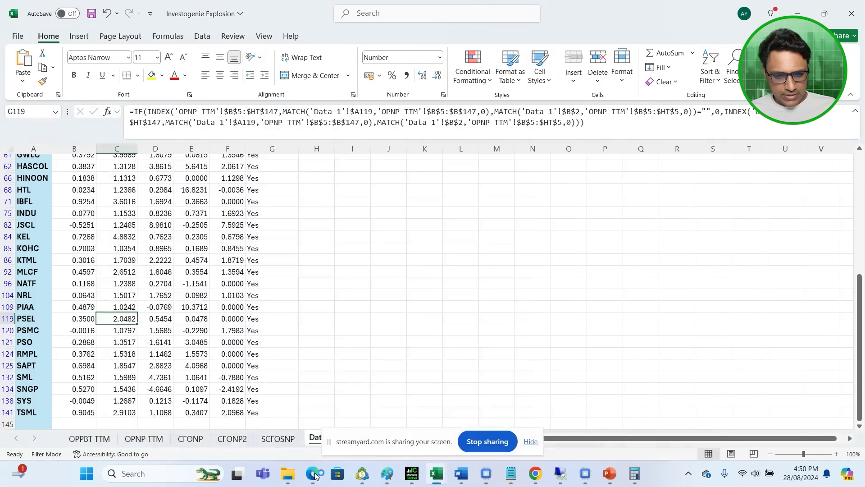
{"action": "left_click", "coordinate": [144, 439]}
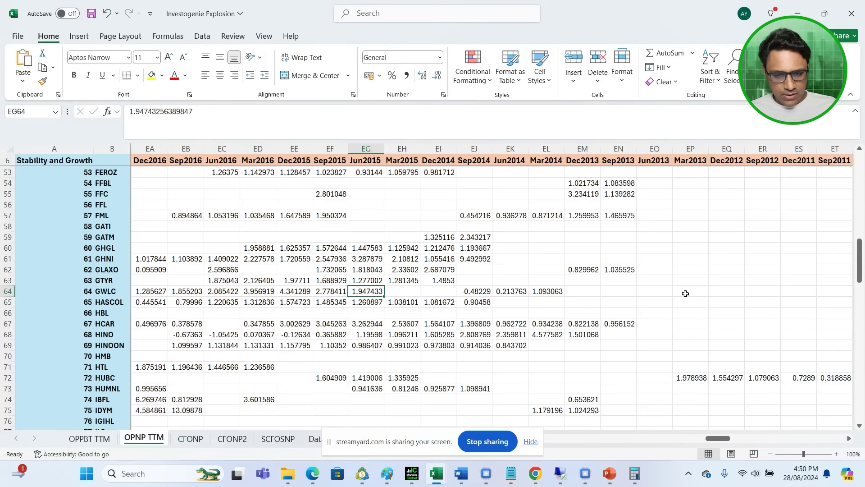
{"action": "left_click_drag", "start_coordinate": [862, 267], "coordinate": [862, 379]}
{"action": "left_click_drag", "start_coordinate": [861, 383], "coordinate": [860, 383]}
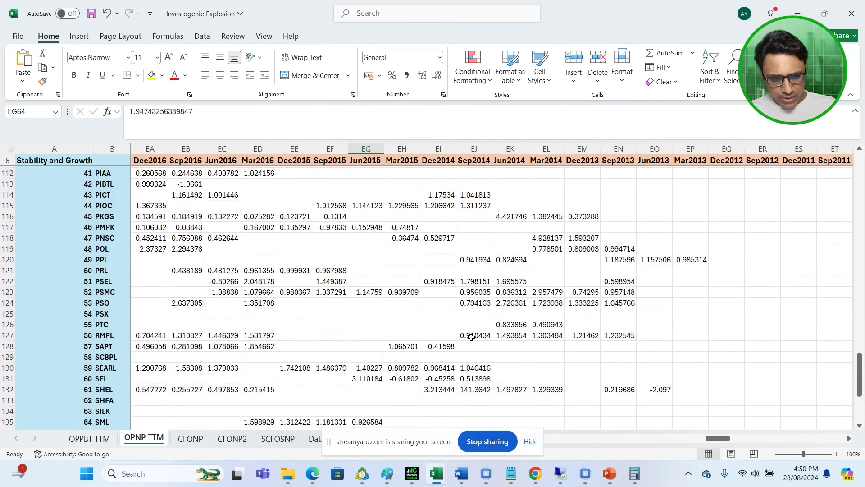
{"action": "left_click", "coordinate": [259, 283]}
{"action": "left_click", "coordinate": [326, 280]}
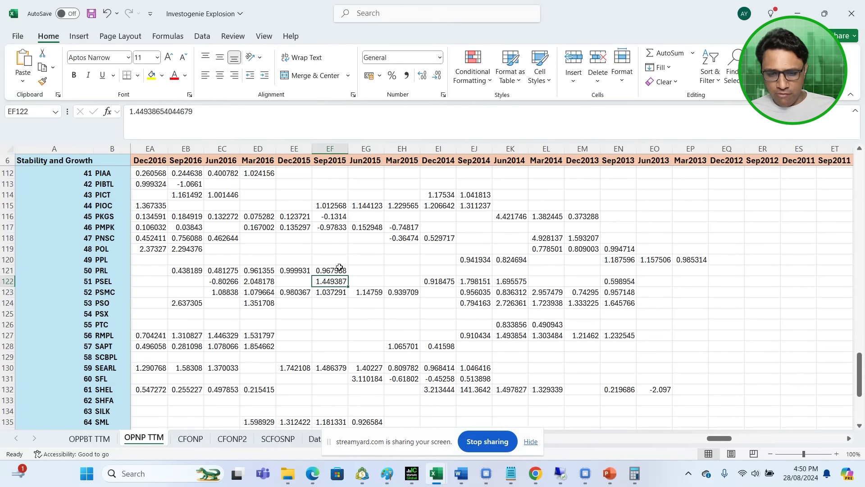
Step: Switch to TradingView and examine PSEL's performance against the KSE 100 from late 2015 to early 2017
{"action": "left_click", "coordinate": [312, 473]}
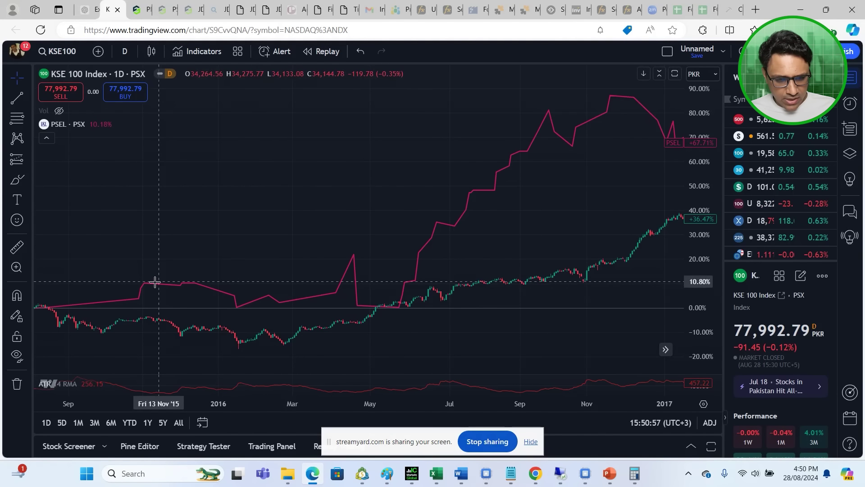
{"action": "scroll", "coordinate": [202, 194], "scroll_direction": "right", "scroll_amount": 5}
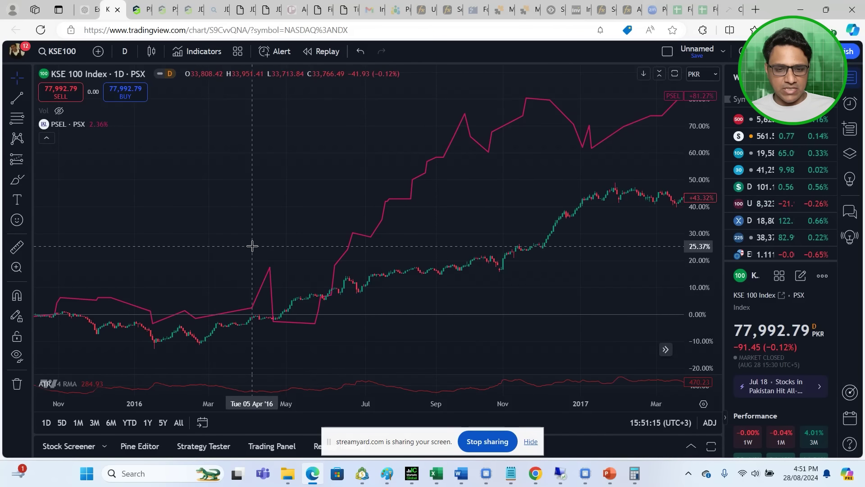
Step: Switch to the OPNP TTM sheet in Excel and scan the Sep2015 scores upward from PSEL to the companies around GHNI
{"action": "left_click", "coordinate": [314, 474]}
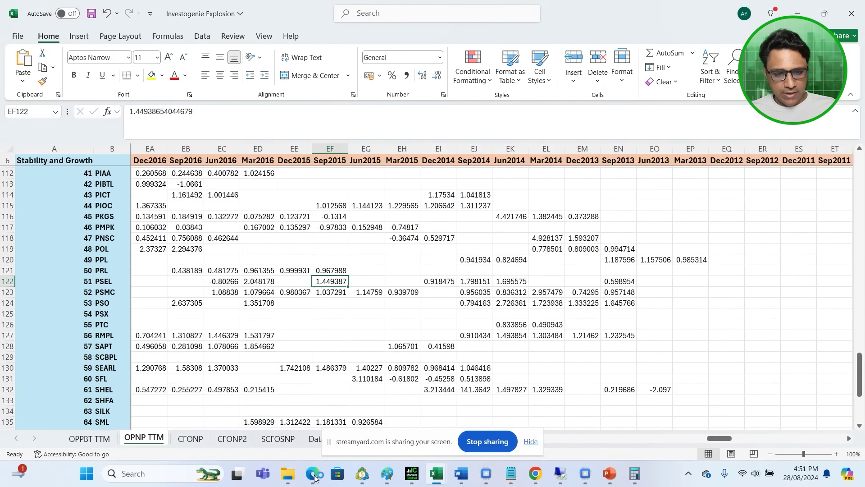
{"action": "key", "text": "Up"}
{"action": "key", "text": "Up"}
{"action": "key", "text": "Up"}
{"action": "key", "text": "Up"}
{"action": "key", "text": "Up"}
{"action": "key", "text": "Up"}
{"action": "key", "text": "Up"}
{"action": "key", "text": "Up"}
{"action": "key", "text": "Up"}
{"action": "key", "text": "Up"}
{"action": "key", "text": "Up"}
{"action": "key", "text": "Up"}
{"action": "key", "text": "Up"}
{"action": "key", "text": "Up"}
{"action": "key", "text": "Up"}
{"action": "key", "text": "Up"}
{"action": "key", "text": "Up"}
{"action": "key", "text": "Up"}
{"action": "key", "text": "Up"}
{"action": "key", "text": "Up"}
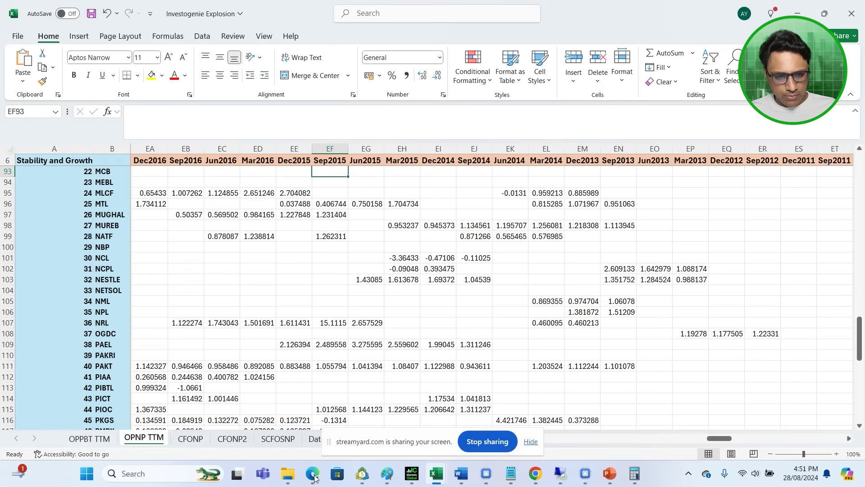
{"action": "key", "text": "Down"}
{"action": "key", "text": "Down"}
{"action": "key", "text": "Down"}
{"action": "key", "text": "Down"}
{"action": "key", "text": "Up"}
{"action": "key", "text": "Up"}
{"action": "key", "text": "Up"}
{"action": "key", "text": "Up"}
{"action": "key", "text": "Up"}
{"action": "key", "text": "Up"}
{"action": "key", "text": "Up"}
{"action": "key", "text": "Up"}
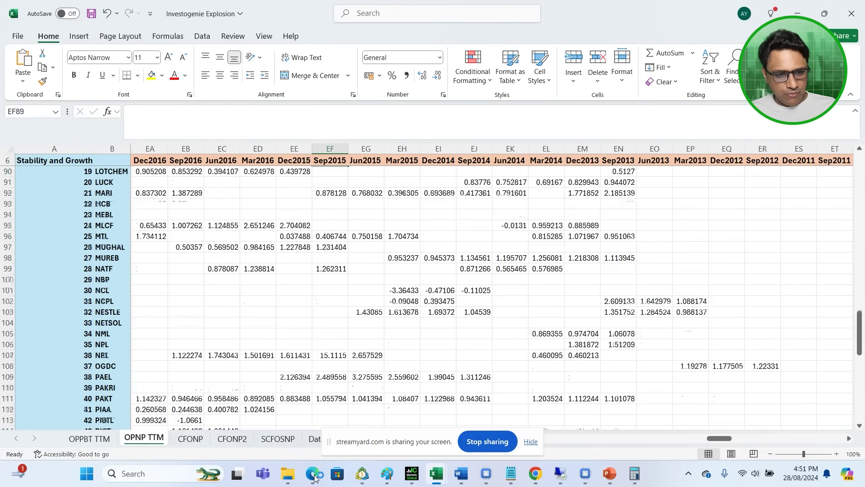
{"action": "key", "text": "Up"}
{"action": "key", "text": "Up"}
{"action": "key", "text": "Up"}
{"action": "key", "text": "Up"}
{"action": "key", "text": "Up"}
{"action": "key", "text": "Up"}
{"action": "key", "text": "Up"}
{"action": "key", "text": "Up"}
{"action": "key", "text": "Up"}
{"action": "key", "text": "Up"}
{"action": "key", "text": "Up"}
{"action": "key", "text": "Up"}
{"action": "key", "text": "Up"}
{"action": "key", "text": "Up"}
{"action": "key", "text": "Up"}
{"action": "key", "text": "Up"}
{"action": "key", "text": "Up"}
{"action": "key", "text": "Up"}
{"action": "key", "text": "Up"}
{"action": "key", "text": "Up"}
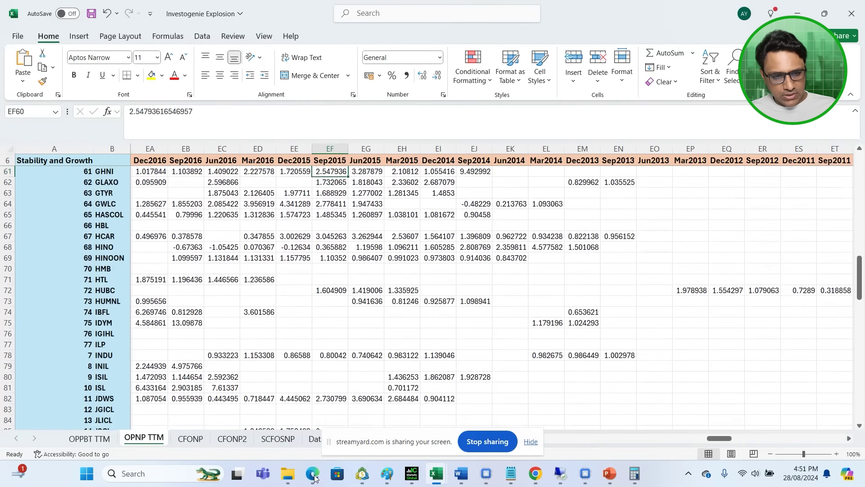
Step: Look through the scores around GHGL and GHNI and select GHNI's Sep2014 score
{"action": "key", "text": "Up"}
{"action": "key", "text": "Up"}
{"action": "key", "text": "Up"}
{"action": "key", "text": "Up"}
{"action": "key", "text": "Up"}
{"action": "key", "text": "Up"}
{"action": "key", "text": "Down"}
{"action": "key", "text": "Down"}
{"action": "key", "text": "Down"}
{"action": "key", "text": "Down"}
{"action": "key", "text": "Down"}
{"action": "key", "text": "Down"}
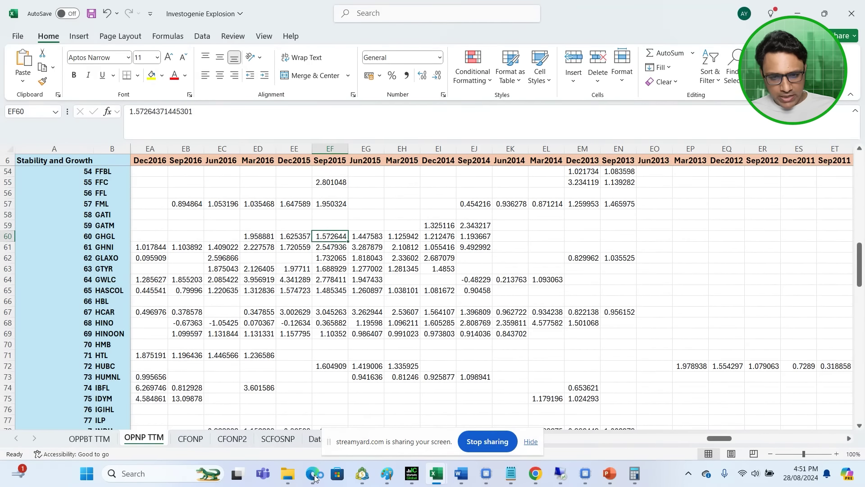
{"action": "key", "text": "Down"}
{"action": "key", "text": "Right"}
{"action": "key", "text": "Right"}
{"action": "key", "text": "Right"}
{"action": "key", "text": "Right"}
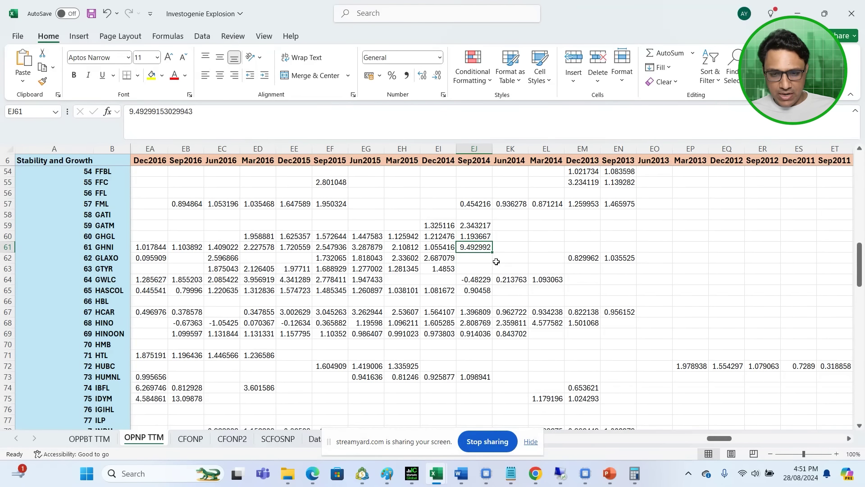
Step: Switch to TradingView and replace the PSEL comparison on the KSE 100 chart with GHNI from PSX on the same percent scale
{"action": "left_click", "coordinate": [313, 473]}
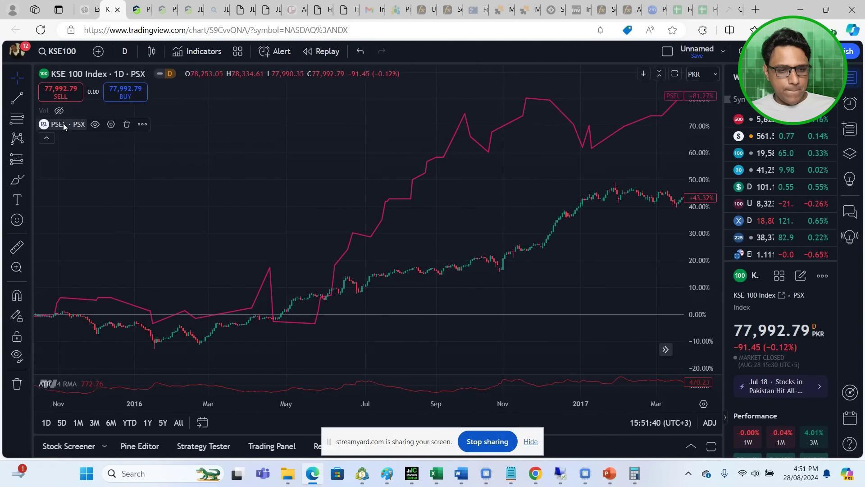
{"action": "left_click", "coordinate": [126, 124]}
{"action": "left_click", "coordinate": [98, 51]}
{"action": "type", "text": "H"}
{"action": "key", "text": "BackSpace"}
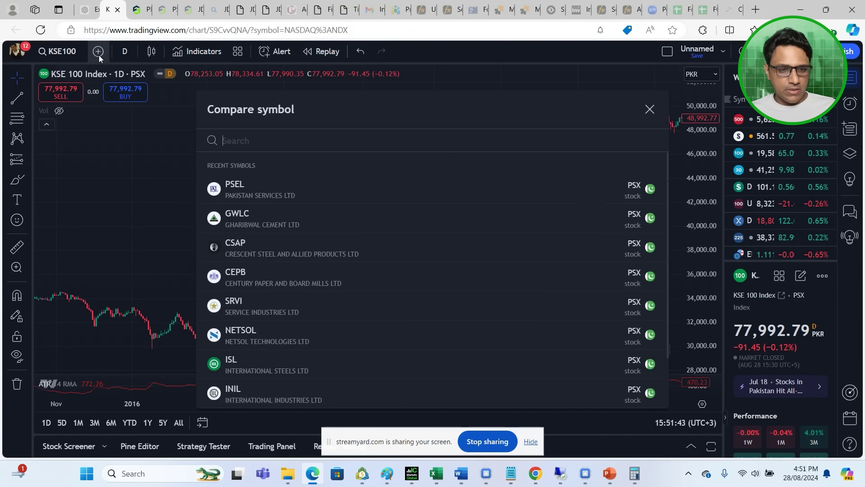
{"action": "type", "text": "GHNI"}
{"action": "key", "text": "BackSpace"}
{"action": "type", "text": "I"}
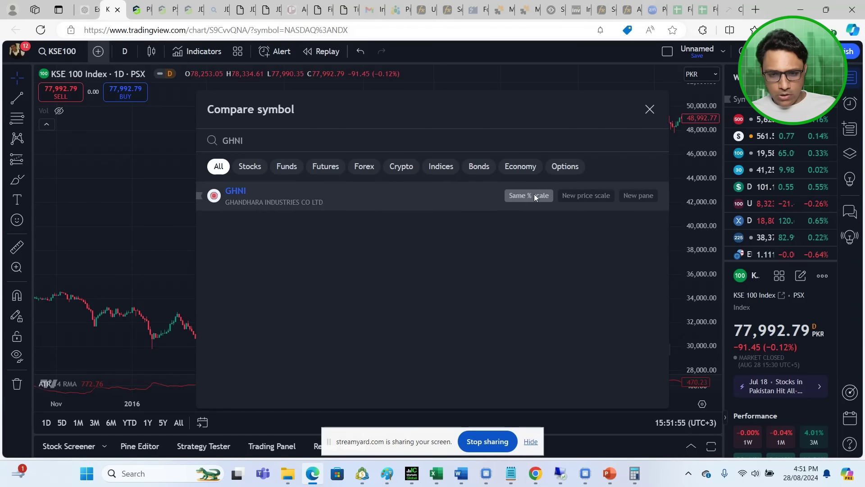
{"action": "left_click", "coordinate": [519, 197]}
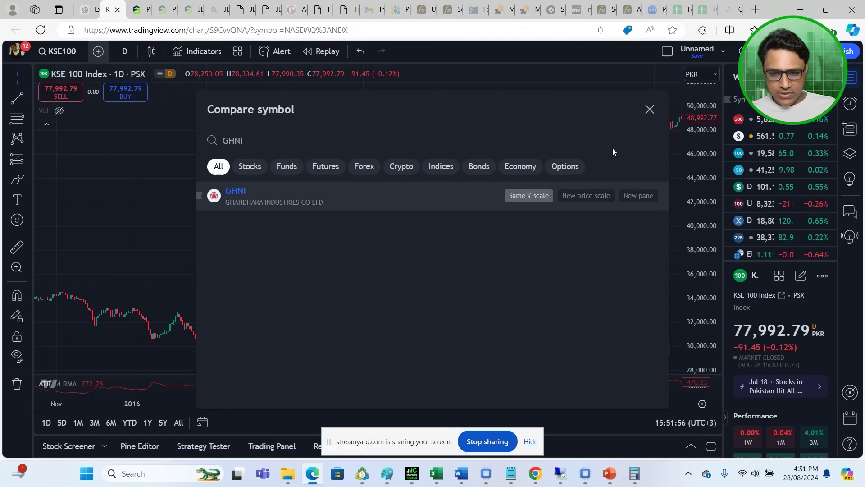
{"action": "left_click", "coordinate": [649, 111]}
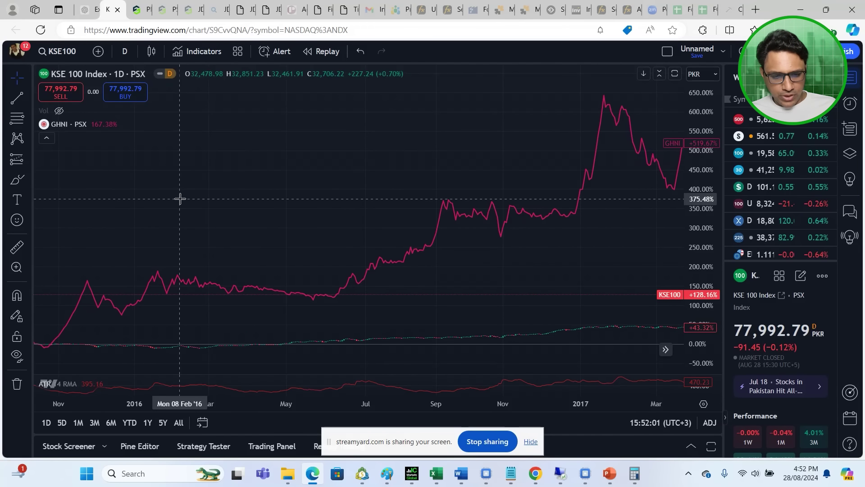
Step: Examine GHNI's performance against the KSE 100 from late 2014 to late 2016
{"action": "left_click_drag", "start_coordinate": [266, 195], "coordinate": [442, 196]}
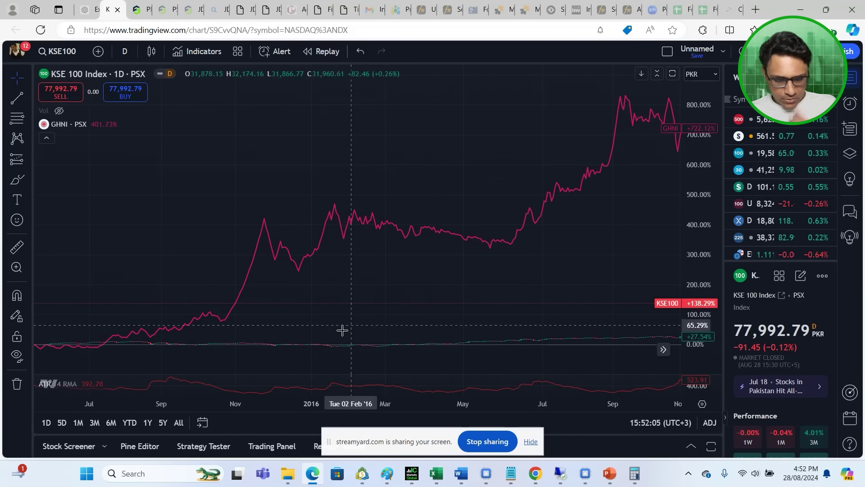
{"action": "left_click", "coordinate": [324, 349]}
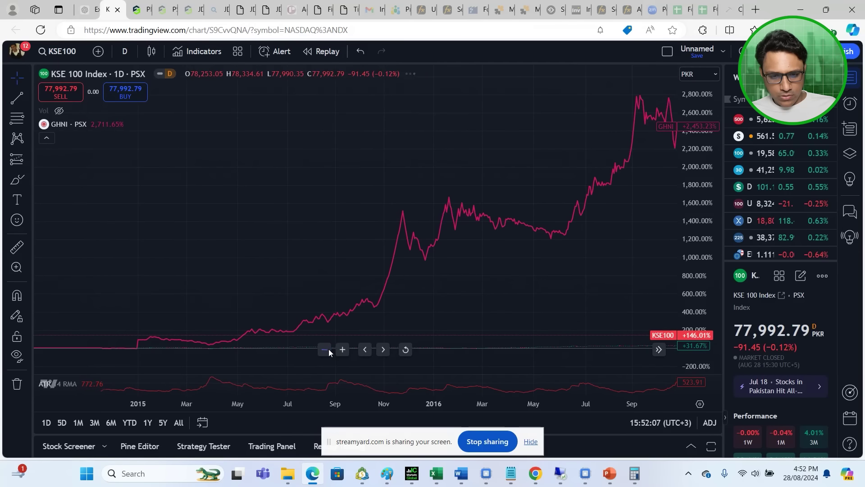
{"action": "scroll", "coordinate": [218, 280], "scroll_direction": "down", "scroll_amount": 2}
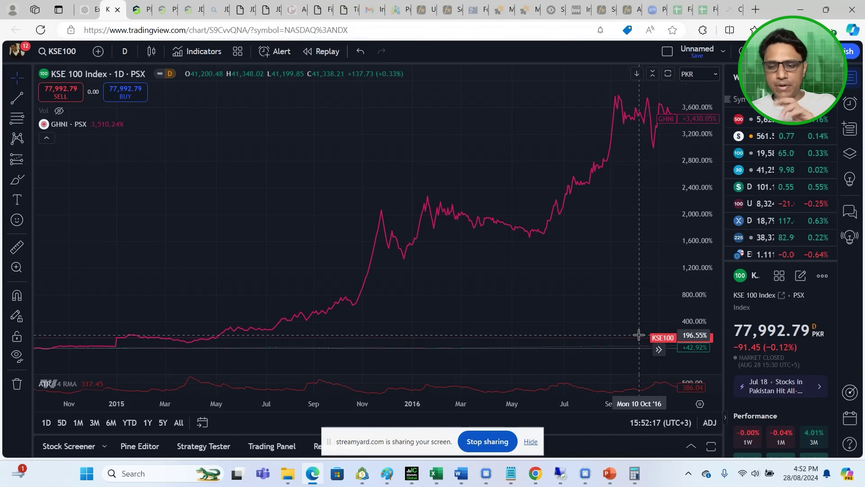
Step: Switch to the OPNP TTM sheet in Excel, look through the companies below GHNI and select HINO's Mar2014 score
{"action": "left_click", "coordinate": [314, 480]}
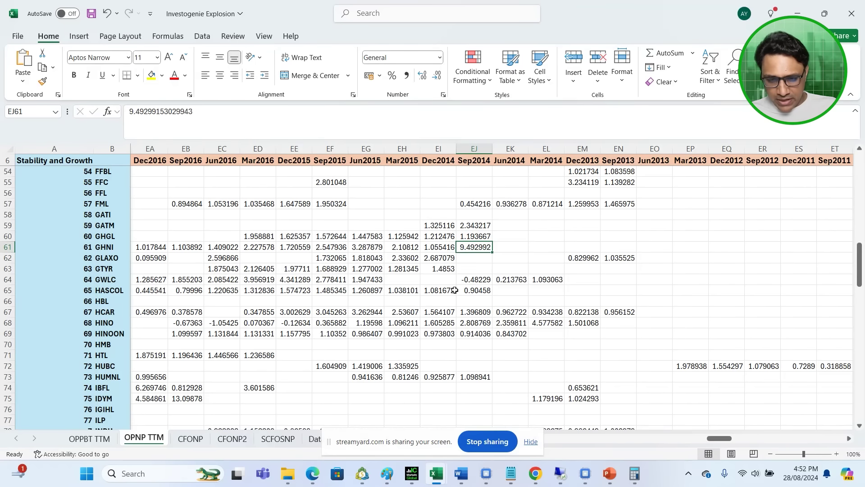
{"action": "key", "text": "Down"}
{"action": "key", "text": "Down"}
{"action": "key", "text": "Down"}
{"action": "key", "text": "Down"}
{"action": "key", "text": "Down"}
{"action": "key", "text": "Down"}
{"action": "key", "text": "Down"}
{"action": "key", "text": "Down"}
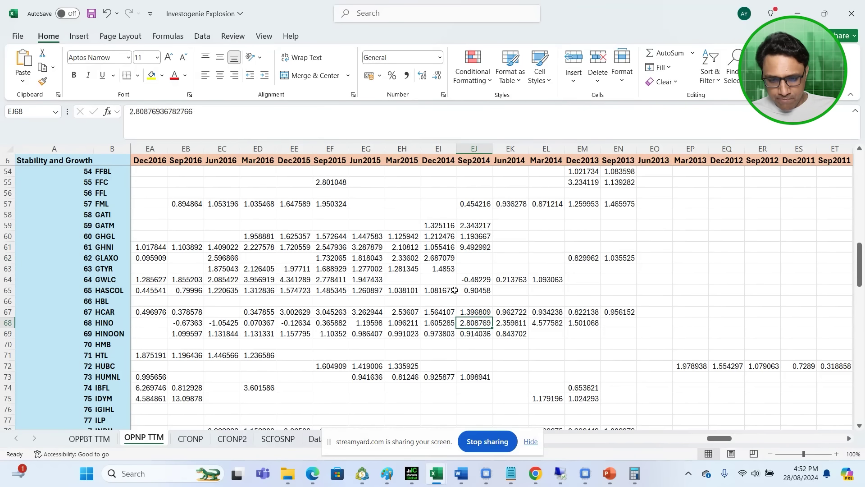
{"action": "key", "text": "Up"}
{"action": "key", "text": "Right"}
{"action": "key", "text": "Right"}
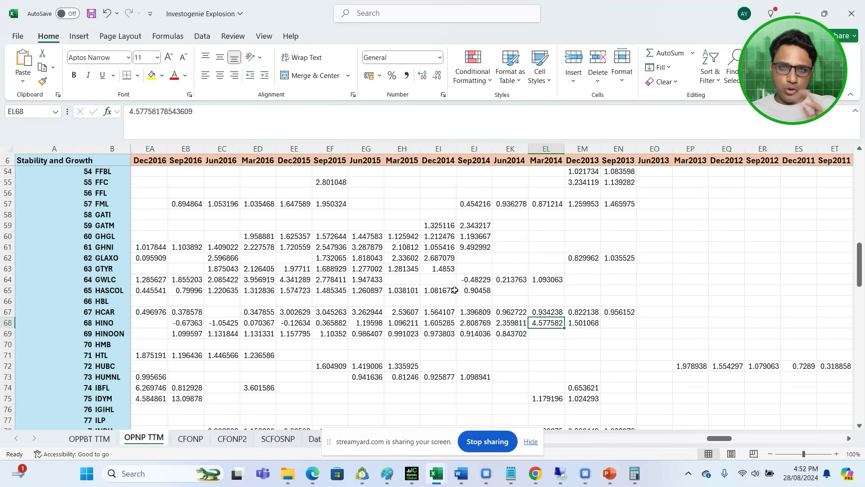
{"action": "key", "text": "Right"}
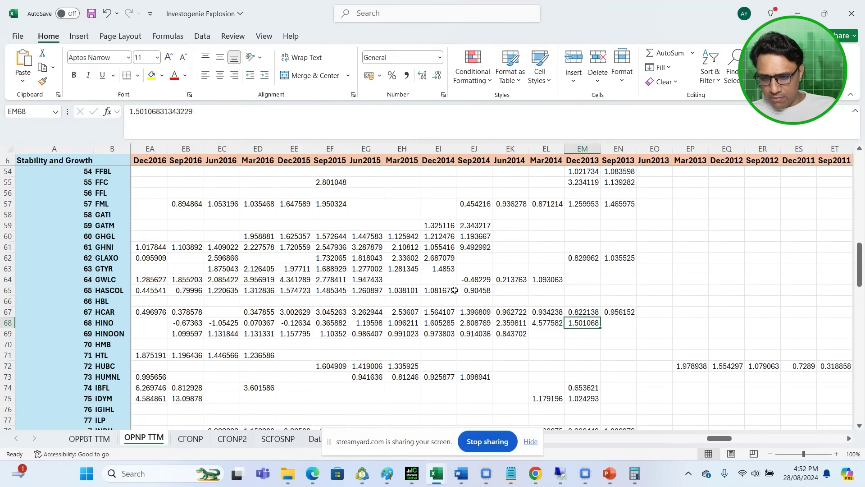
{"action": "key", "text": "Left"}
{"action": "key", "text": "Down"}
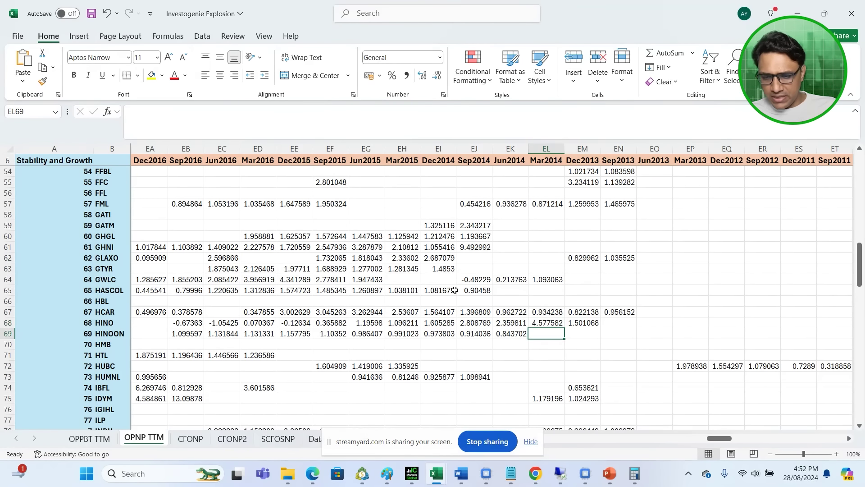
{"action": "key", "text": "Down"}
{"action": "key", "text": "Down"}
{"action": "key", "text": "Down"}
{"action": "key", "text": "Up"}
{"action": "key", "text": "Up"}
{"action": "key", "text": "Up"}
{"action": "key", "text": "Up"}
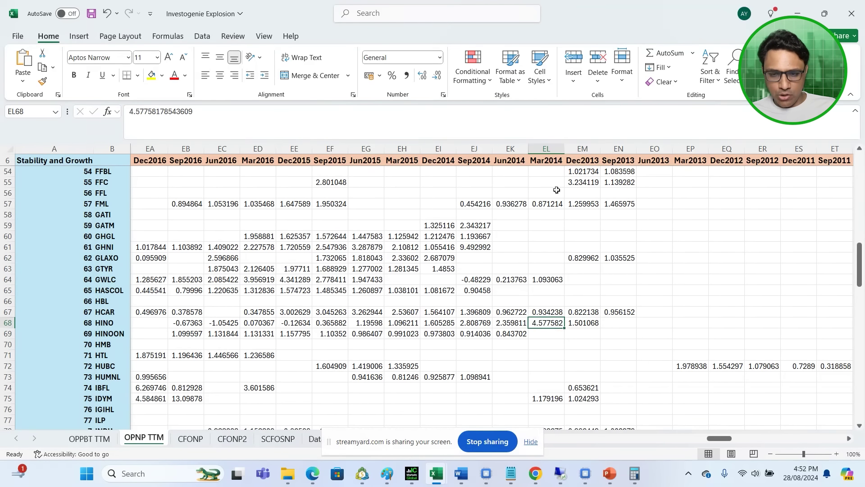
Step: Switch to TradingView, replace the GHNI comparison with HINO from PSX on the same percent scale and view it back to mid-2014
{"action": "left_click", "coordinate": [321, 469]}
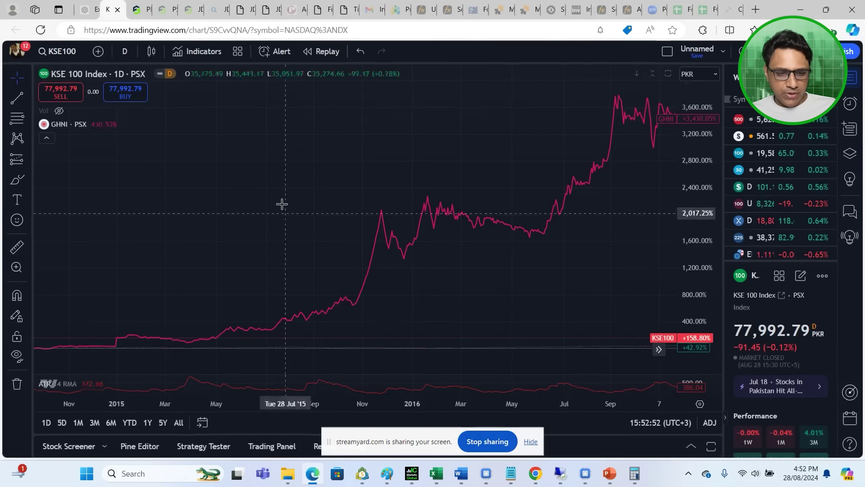
{"action": "left_click", "coordinate": [127, 124]}
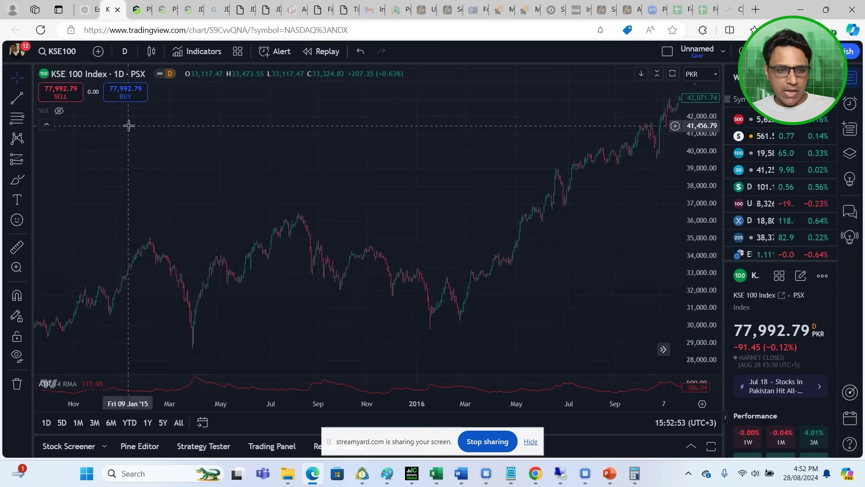
{"action": "left_click", "coordinate": [99, 51]}
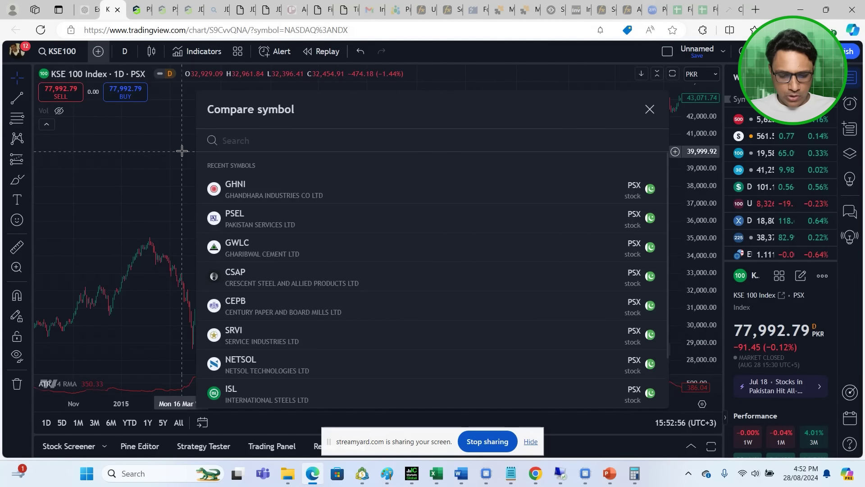
{"action": "type", "text": "HINO"}
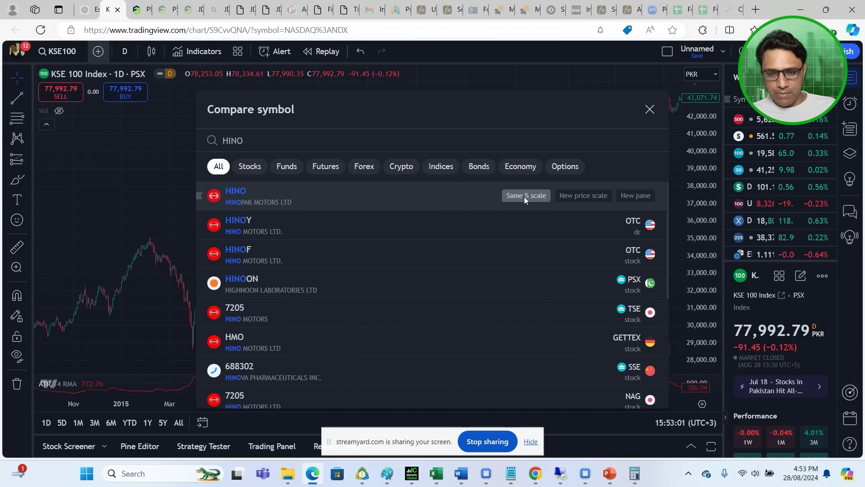
{"action": "left_click", "coordinate": [525, 197]}
{"action": "left_click", "coordinate": [648, 109]}
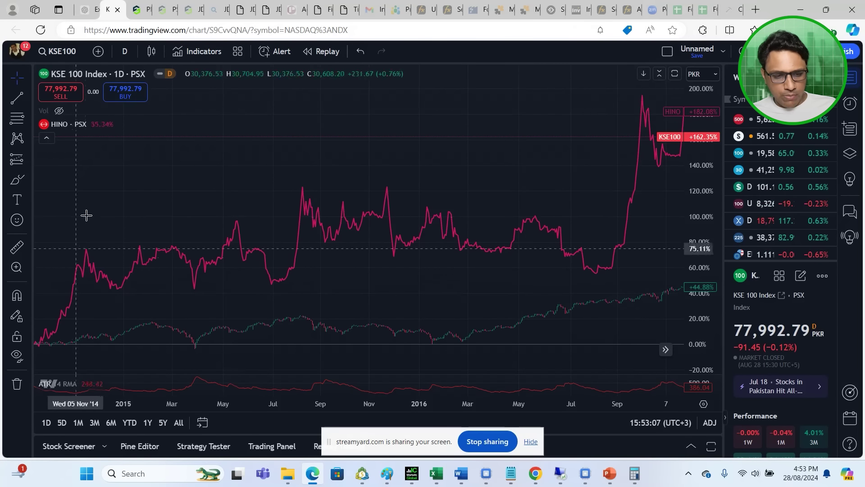
{"action": "left_click_drag", "start_coordinate": [126, 212], "coordinate": [207, 201]}
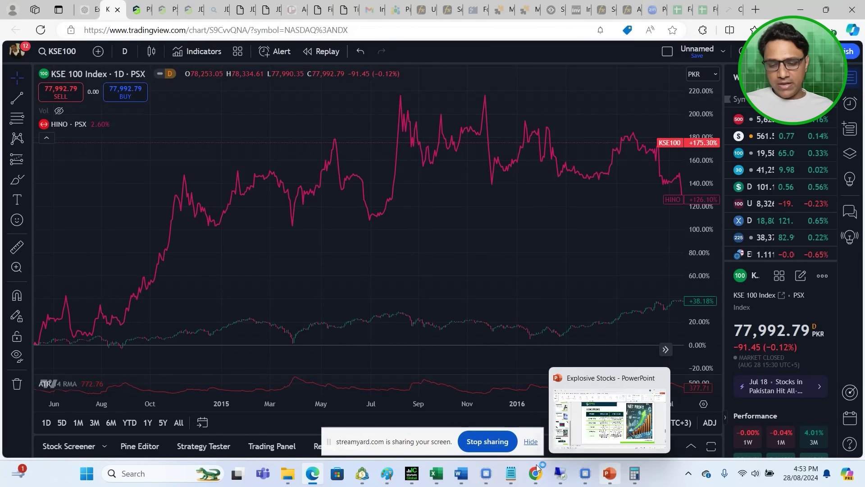
Step: Switch to the Data 1 sheet of the Investogenie Explosion workbook in Excel and clear the filter on the company table
{"action": "mouse_move", "coordinate": [443, 476]}
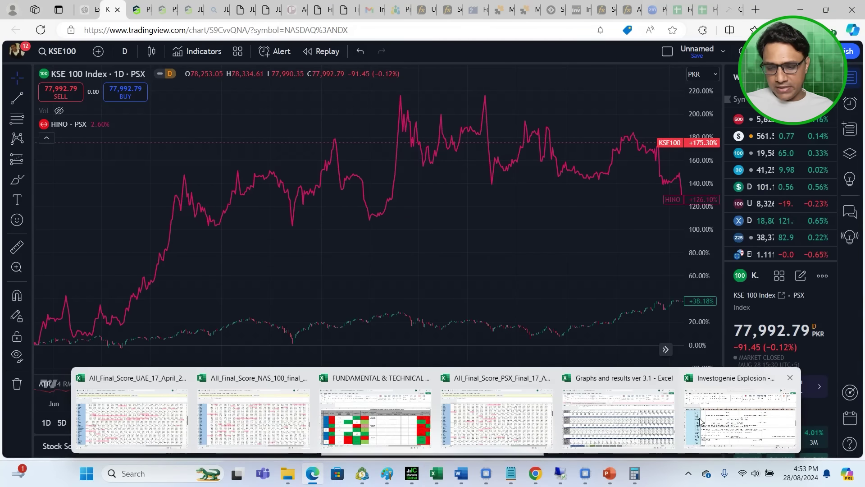
{"action": "left_click", "coordinate": [746, 416]}
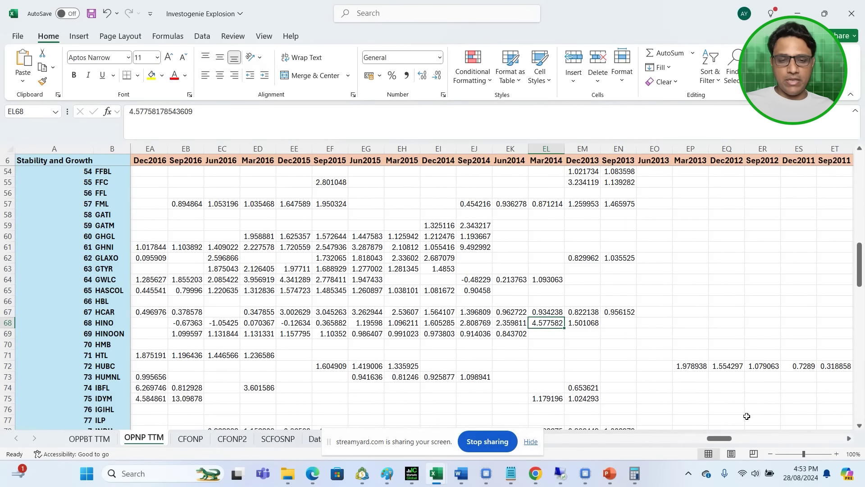
{"action": "left_click", "coordinate": [313, 445]}
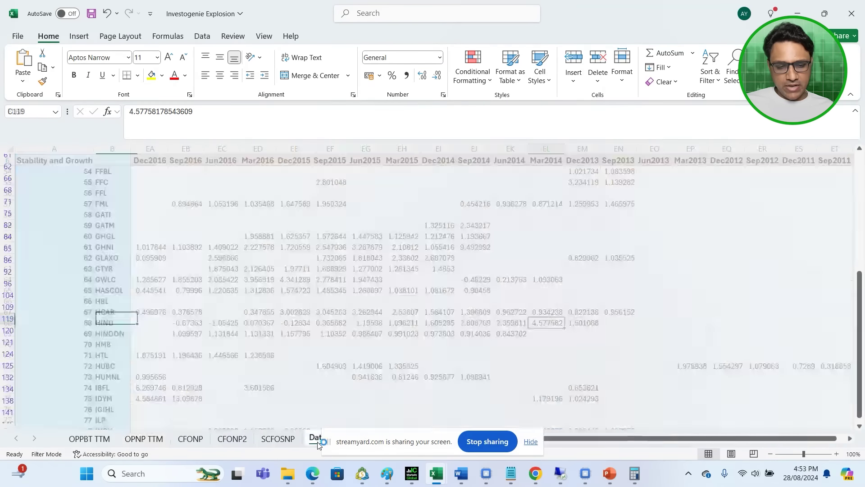
{"action": "scroll", "coordinate": [821, 290], "scroll_direction": "up", "scroll_amount": 7}
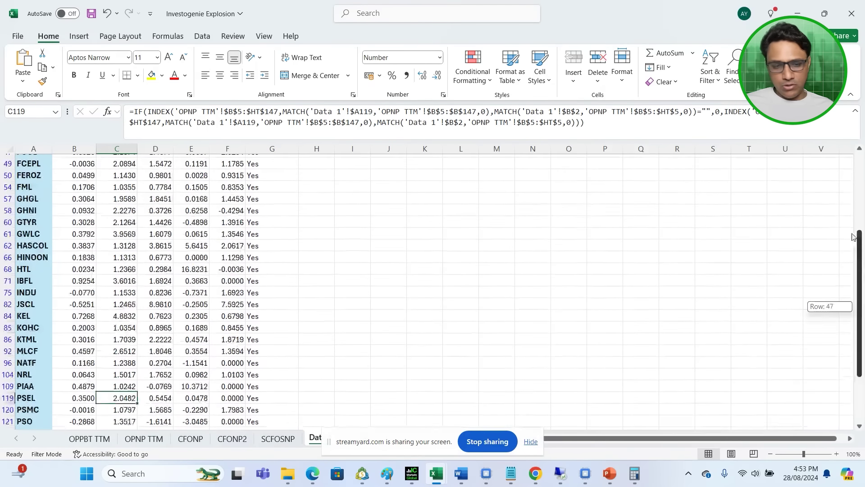
{"action": "key", "text": "ctrl+shift+l"}
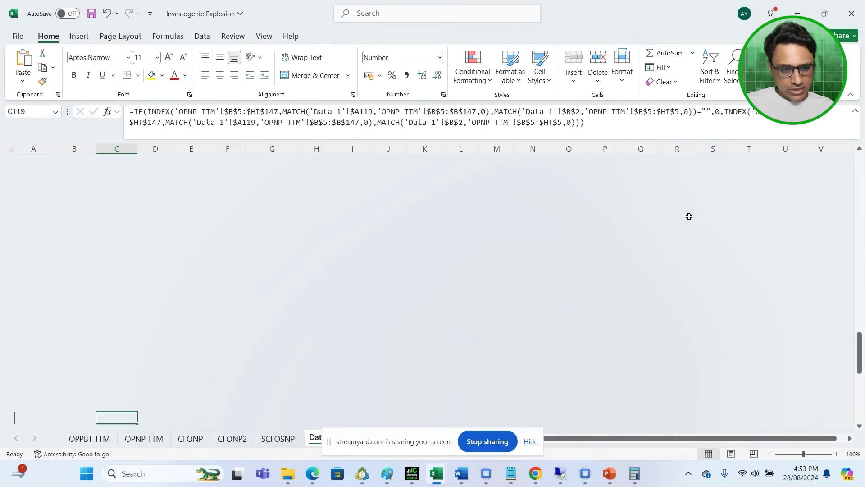
{"action": "left_click_drag", "start_coordinate": [860, 354], "coordinate": [855, 137]}
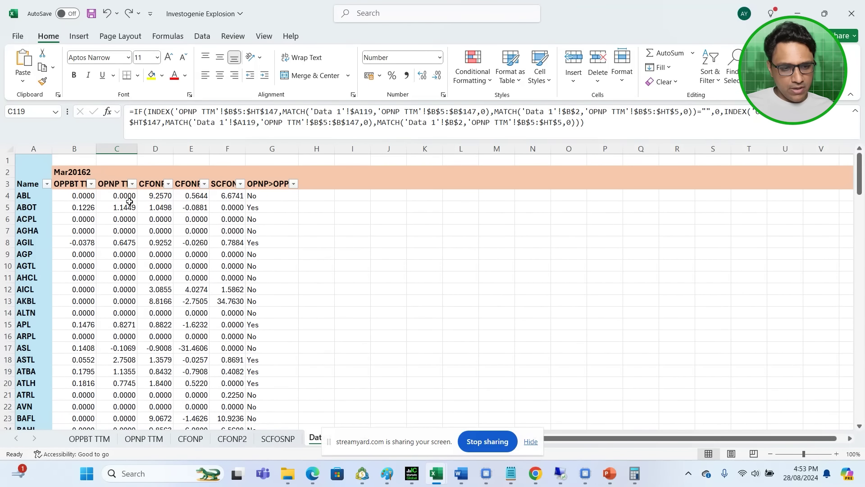
Step: Set the period in cell B2 to Mar20182
{"action": "left_click", "coordinate": [73, 172]}
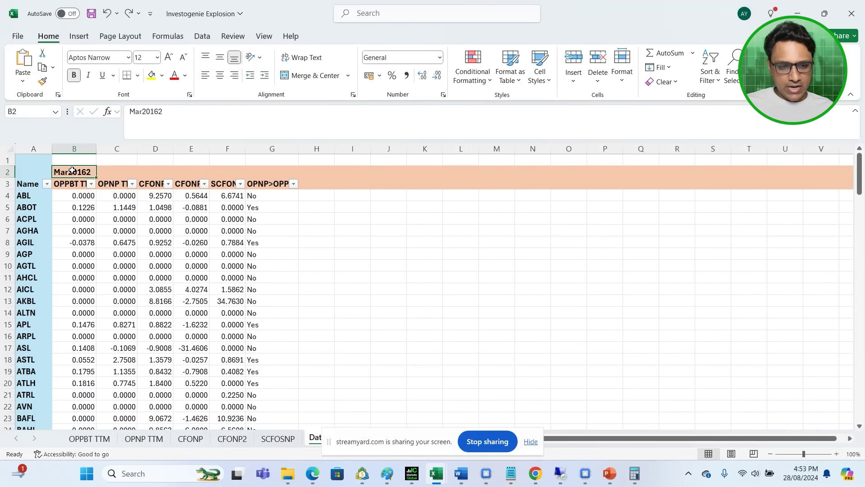
{"action": "left_click", "coordinate": [157, 111]}
{"action": "key", "text": "BackSpace"}
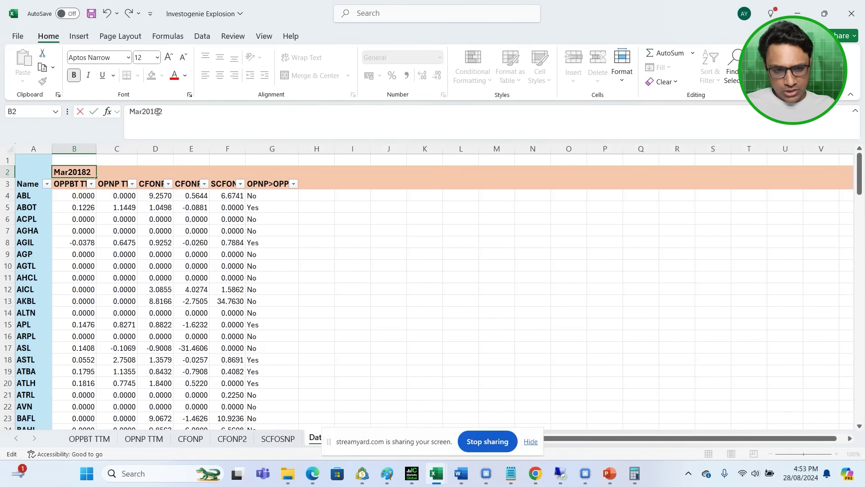
{"action": "key", "text": "Return"}
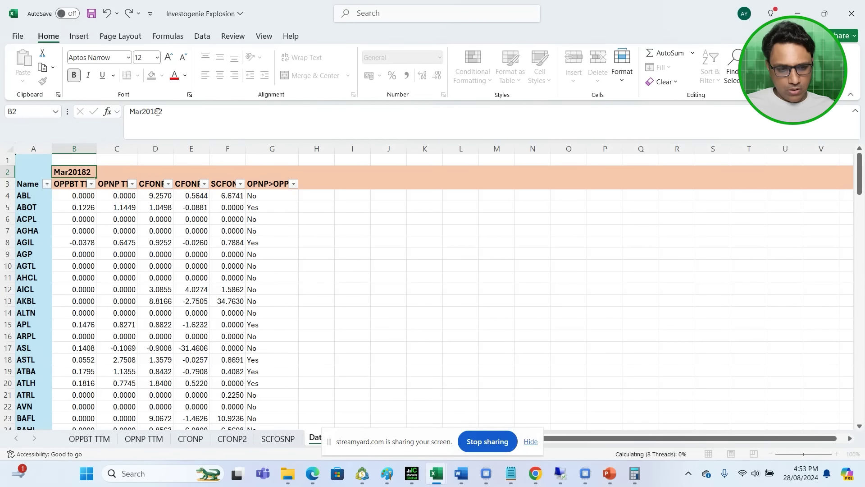
Step: Filter the company table to rows where OPNP TTM is greater than 1
{"action": "left_click", "coordinate": [133, 184]}
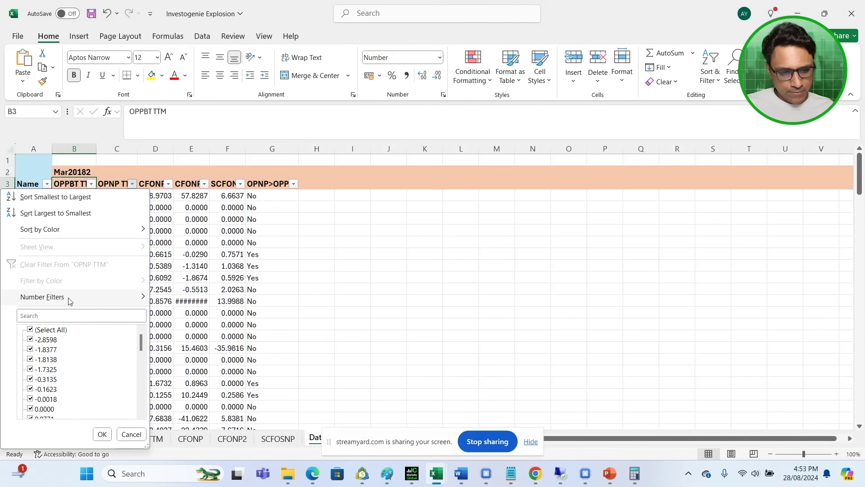
{"action": "mouse_move", "coordinate": [69, 301]}
{"action": "left_click", "coordinate": [204, 318]}
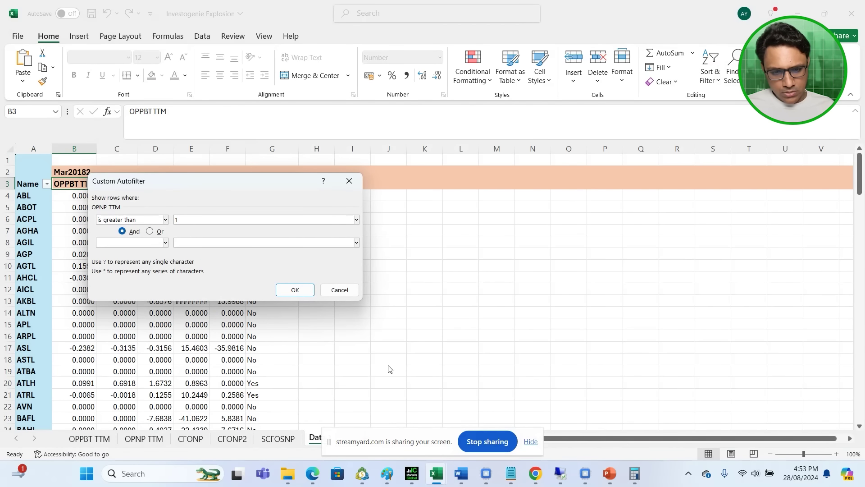
{"action": "left_click", "coordinate": [295, 290]}
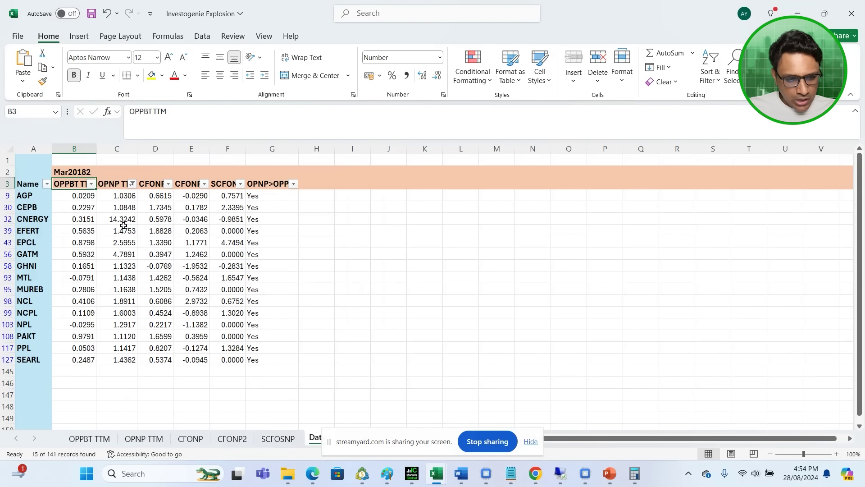
Step: Look through the OPNP TTM scores of the filtered companies from AGP down to NCPL
{"action": "left_click", "coordinate": [128, 301]}
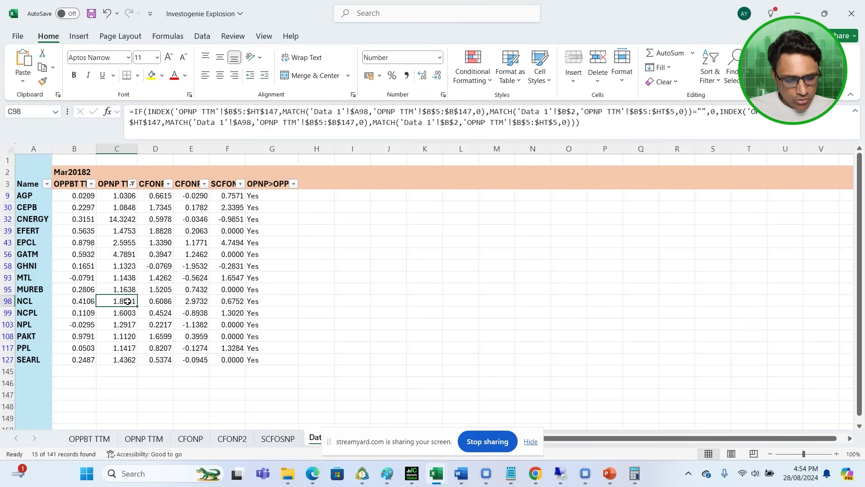
{"action": "key", "text": "Up"}
{"action": "key", "text": "Up"}
{"action": "key", "text": "Up"}
{"action": "key", "text": "Up"}
{"action": "key", "text": "Up"}
{"action": "key", "text": "Up"}
{"action": "key", "text": "Up"}
{"action": "key", "text": "Up"}
{"action": "key", "text": "Up"}
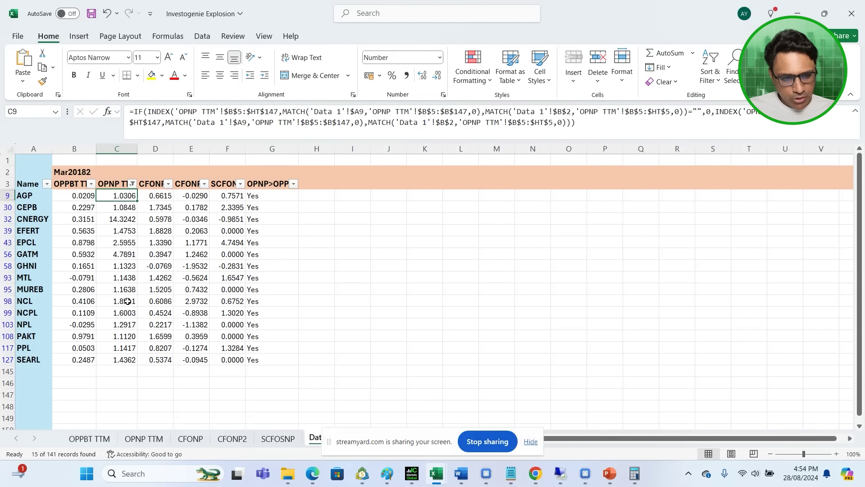
{"action": "key", "text": "Down"}
{"action": "key", "text": "Down"}
{"action": "key", "text": "Down"}
{"action": "key", "text": "Down"}
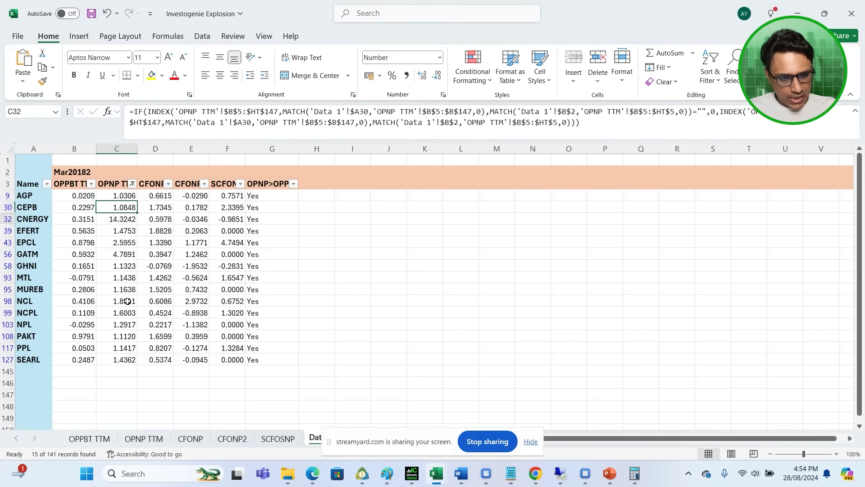
{"action": "key", "text": "Down"}
{"action": "key", "text": "Down"}
{"action": "key", "text": "Down"}
{"action": "key", "text": "Down"}
{"action": "key", "text": "Down"}
{"action": "key", "text": "Down"}
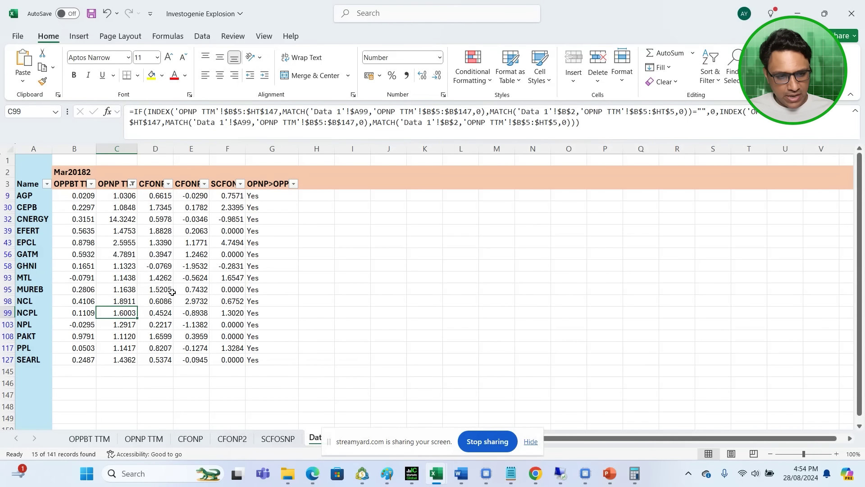
Step: Switch to TradingView, move the chart to 2018 and replace the HINO comparison with AGP from PSX on the same percent scale
{"action": "left_click", "coordinate": [313, 475]}
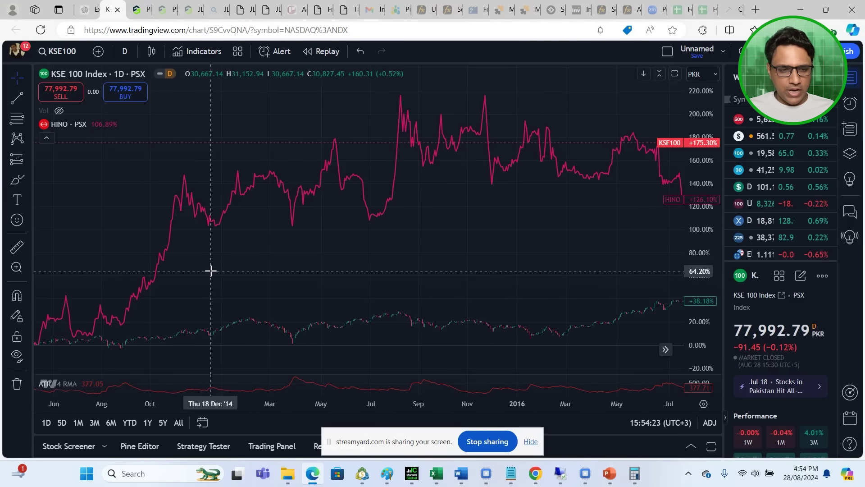
{"action": "left_click_drag", "start_coordinate": [566, 276], "coordinate": [256, 300]}
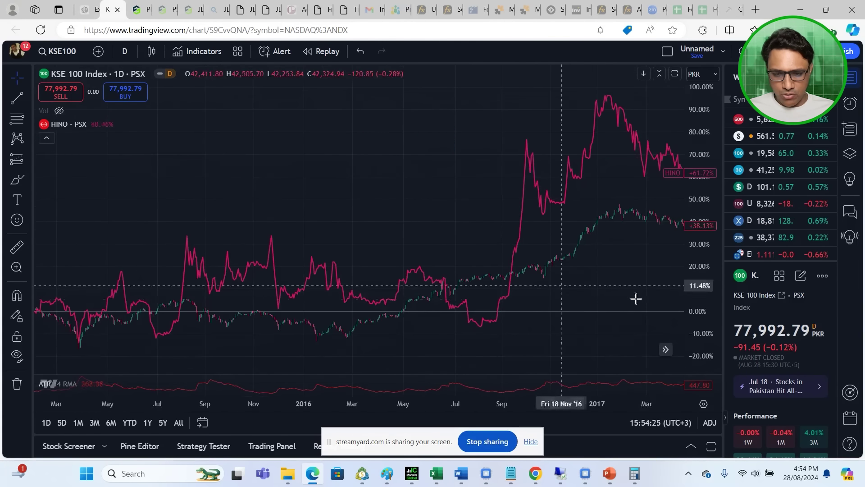
{"action": "left_click_drag", "start_coordinate": [637, 299], "coordinate": [67, 270]}
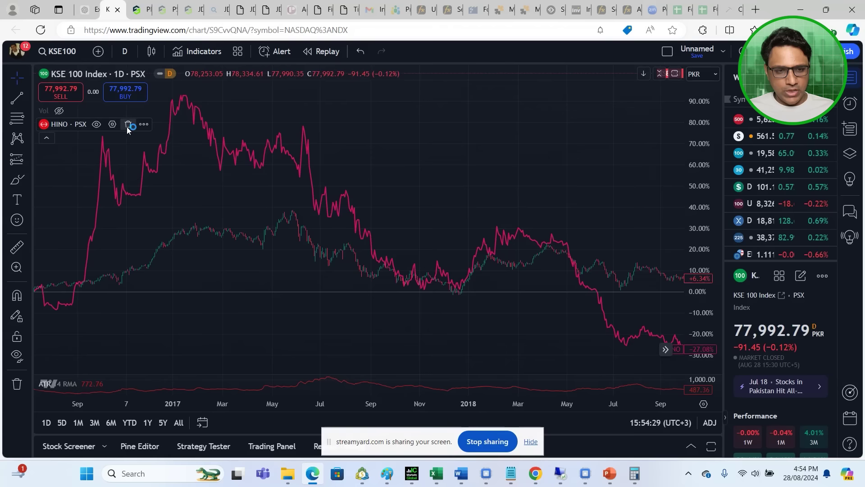
{"action": "left_click", "coordinate": [128, 126]}
{"action": "left_click", "coordinate": [98, 51]}
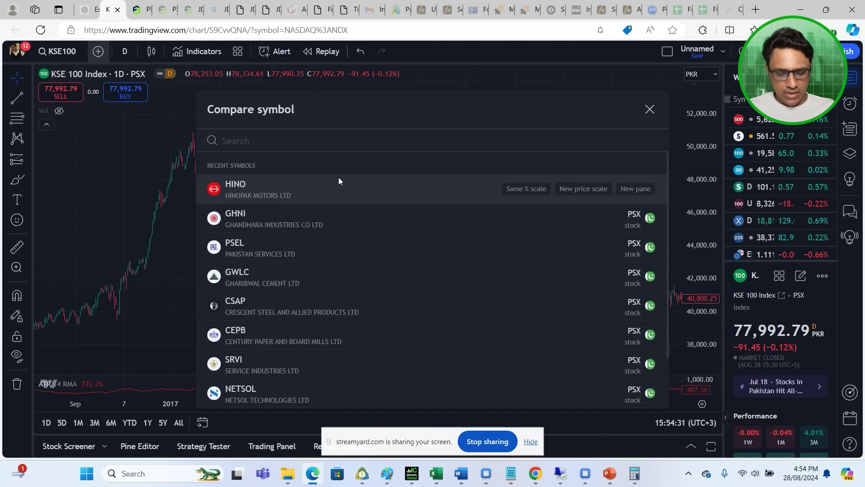
{"action": "type", "text": "AGP"}
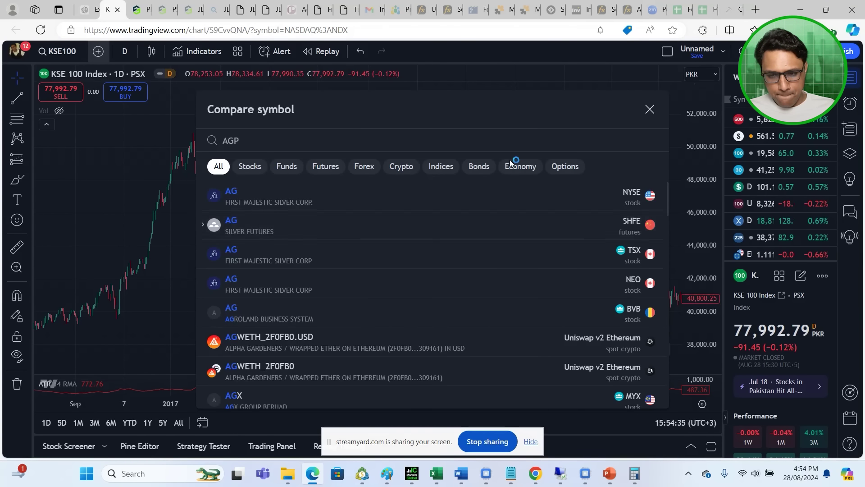
{"action": "mouse_move", "coordinate": [492, 215]}
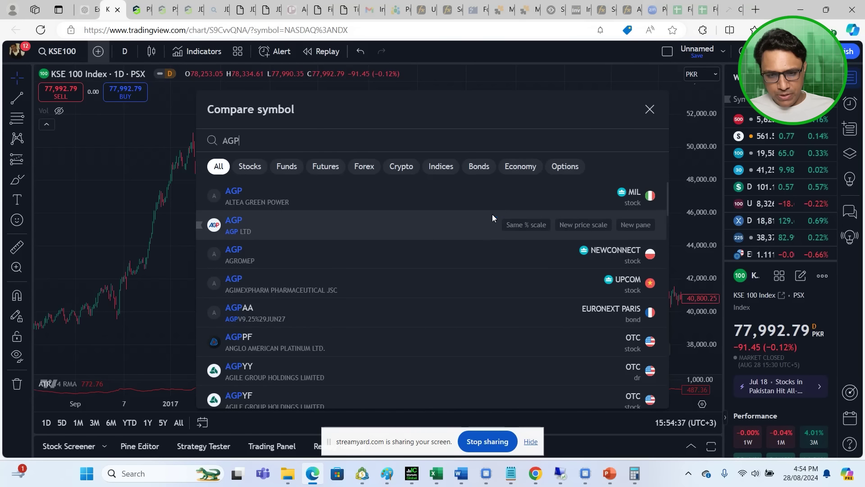
{"action": "left_click", "coordinate": [526, 226]}
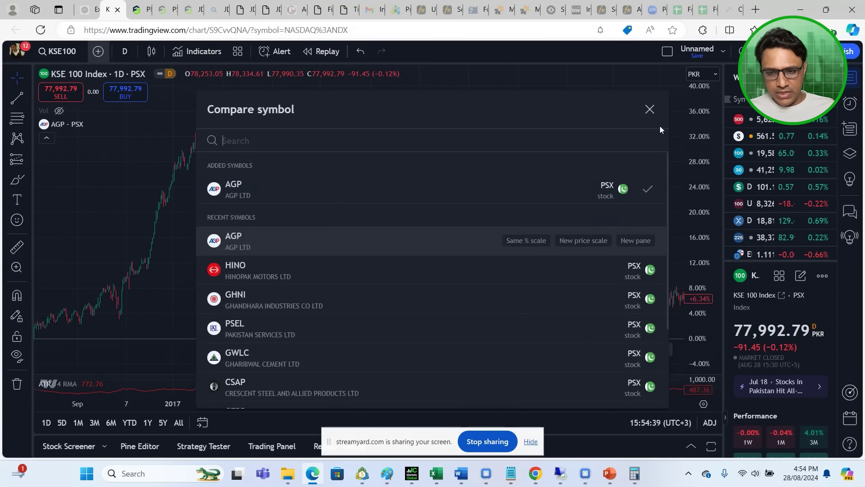
{"action": "left_click", "coordinate": [649, 109]}
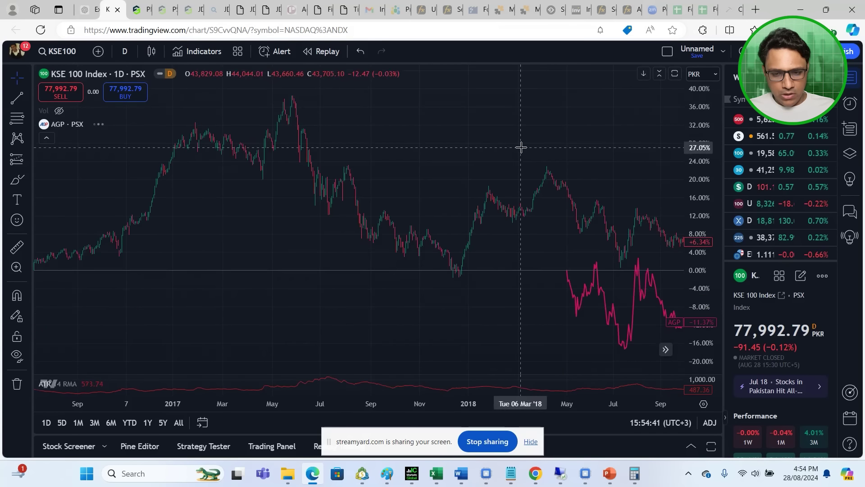
Step: Examine AGP's price performance against the KSE 100 from April 2018 to mid-2019
{"action": "left_click_drag", "start_coordinate": [455, 151], "coordinate": [190, 177]}
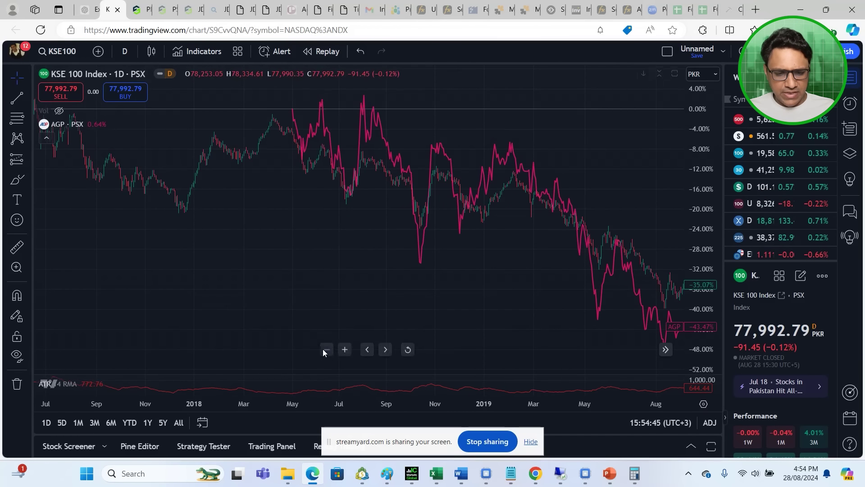
{"action": "left_click", "coordinate": [345, 350]}
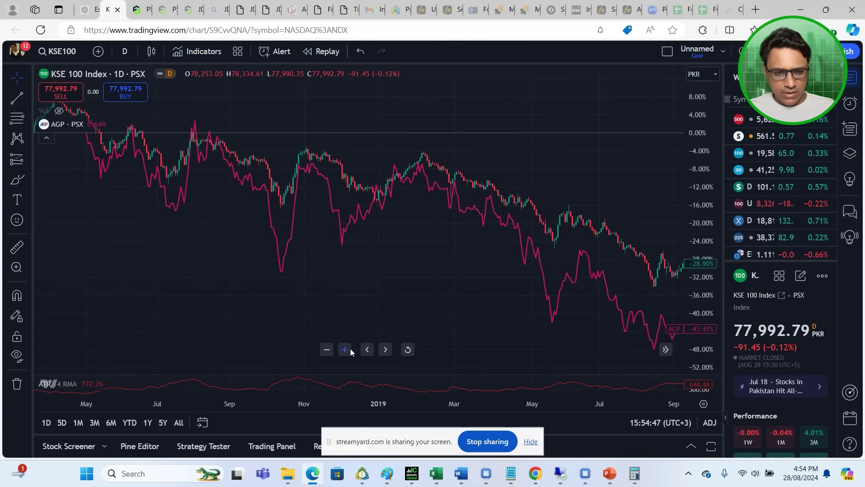
{"action": "left_click", "coordinate": [345, 350]}
{"action": "left_click_drag", "start_coordinate": [340, 284], "coordinate": [488, 272]}
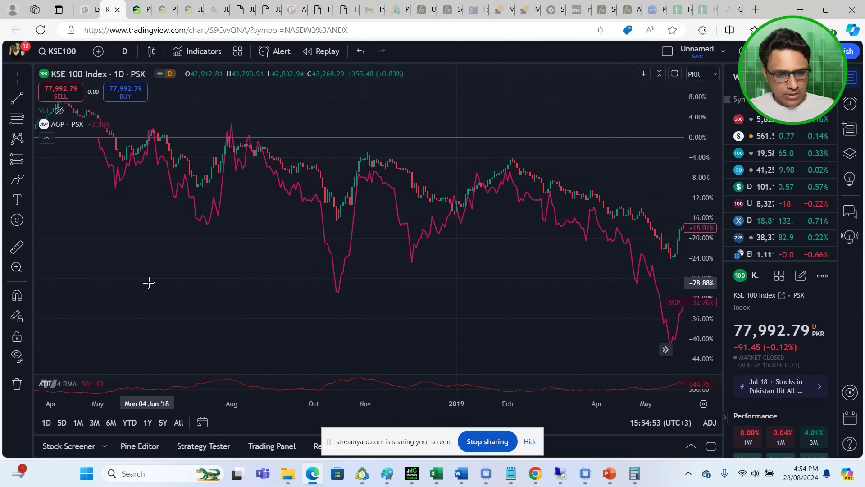
{"action": "mouse_move", "coordinate": [415, 277]}
{"action": "left_mouse_down"}
{"action": "mouse_move", "coordinate": [439, 276]}
{"action": "mouse_move", "coordinate": [405, 276]}
{"action": "left_mouse_up"}
Step: Replace the AGP comparison with NCL from PSX on the same percent scale and view it from March 2018 onward
{"action": "left_click", "coordinate": [98, 51]}
{"action": "type", "text": "NCL"}
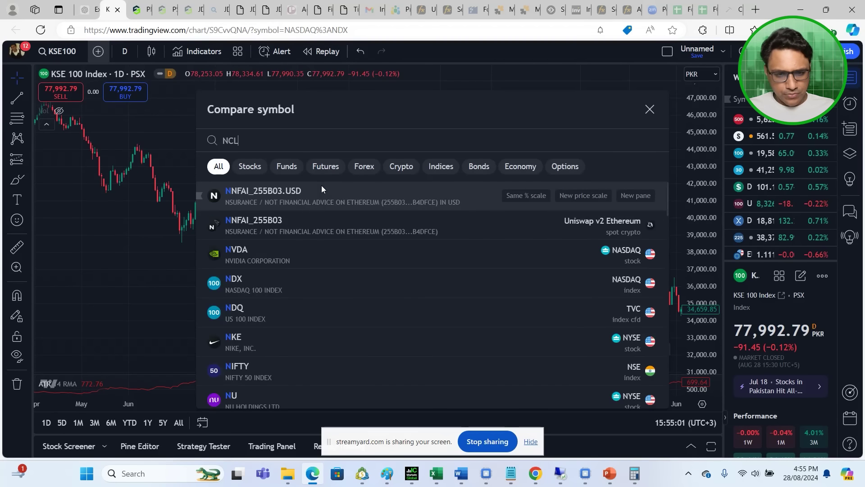
{"action": "mouse_move", "coordinate": [456, 285]}
{"action": "left_click", "coordinate": [521, 286]}
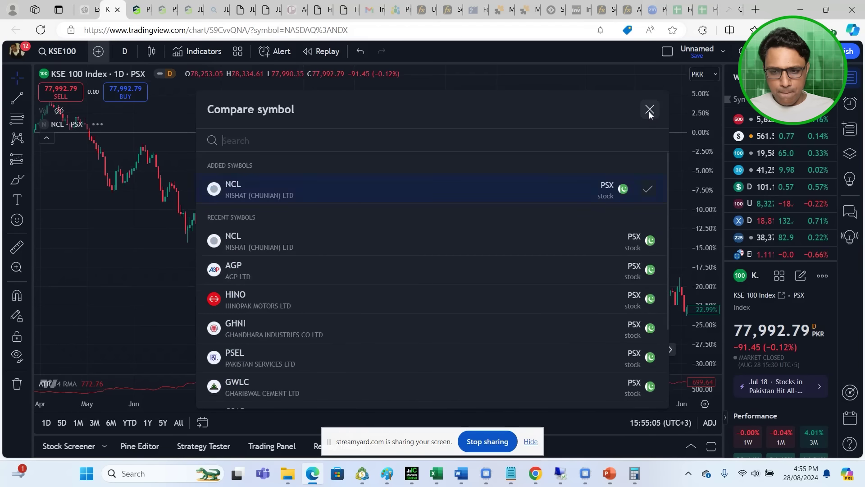
{"action": "left_click", "coordinate": [649, 109]}
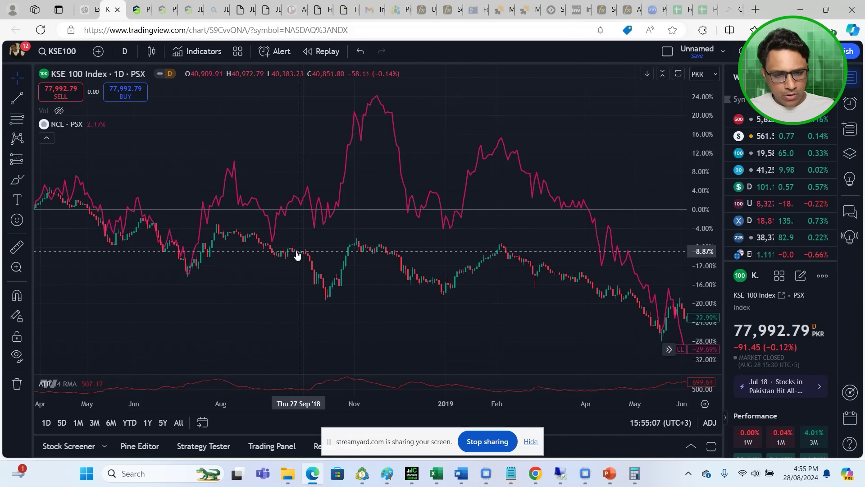
{"action": "left_click_drag", "start_coordinate": [228, 293], "coordinate": [304, 291]}
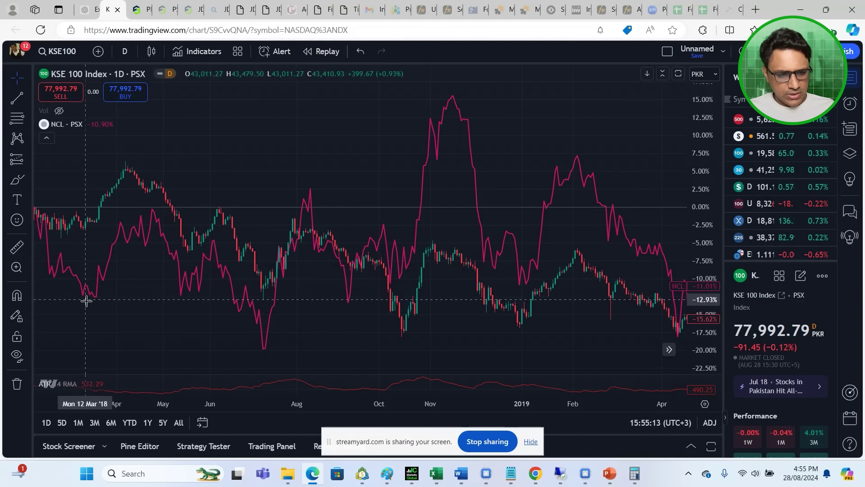
{"action": "left_click_drag", "start_coordinate": [214, 321], "coordinate": [162, 320]}
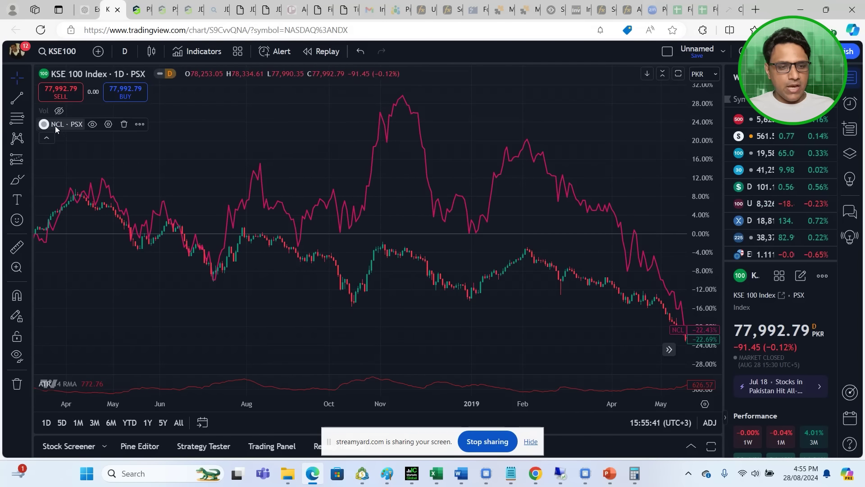
Step: Replace the NCL comparison with EPCL from PSX on the same percent scale
{"action": "left_click", "coordinate": [123, 126]}
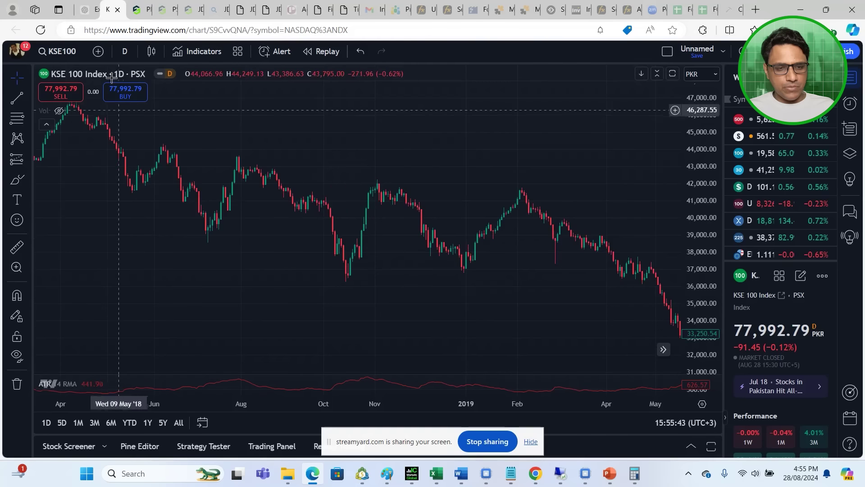
{"action": "left_click", "coordinate": [100, 55]}
{"action": "type", "text": "EPCL"}
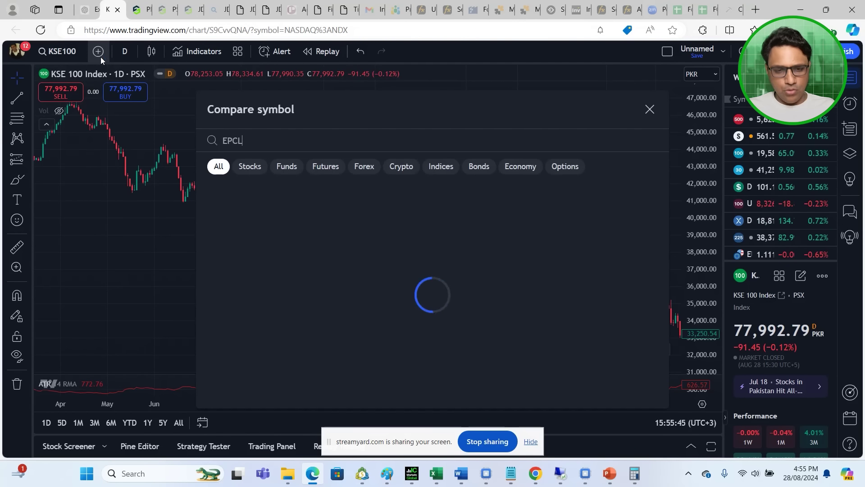
{"action": "mouse_move", "coordinate": [445, 192]}
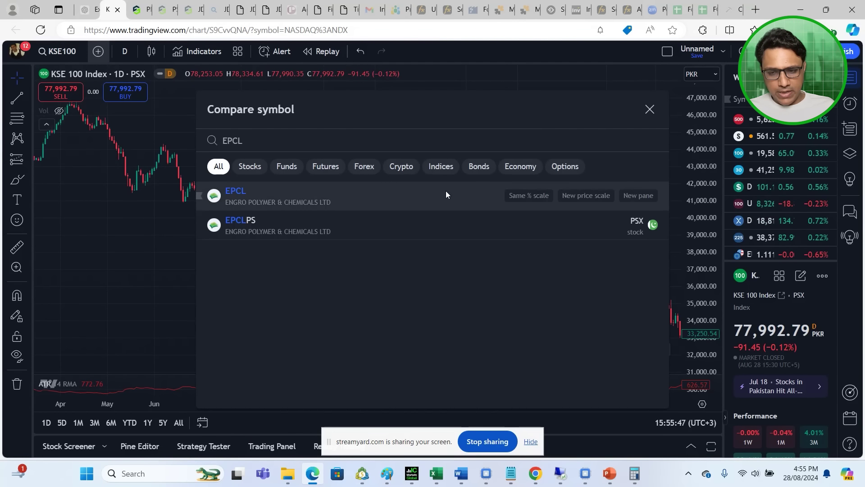
{"action": "left_click", "coordinate": [524, 196]}
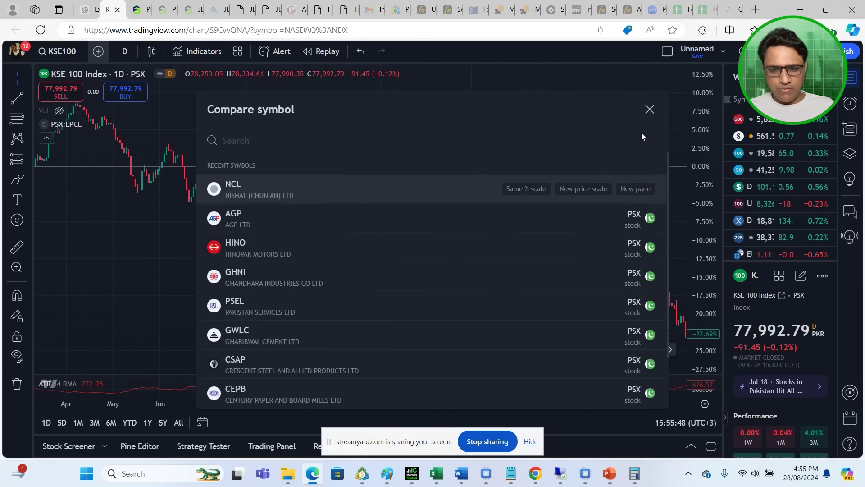
{"action": "left_click", "coordinate": [649, 109]}
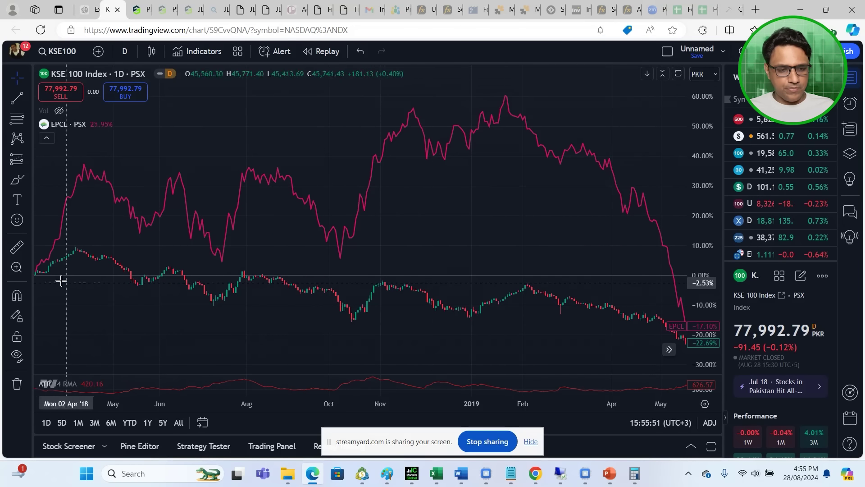